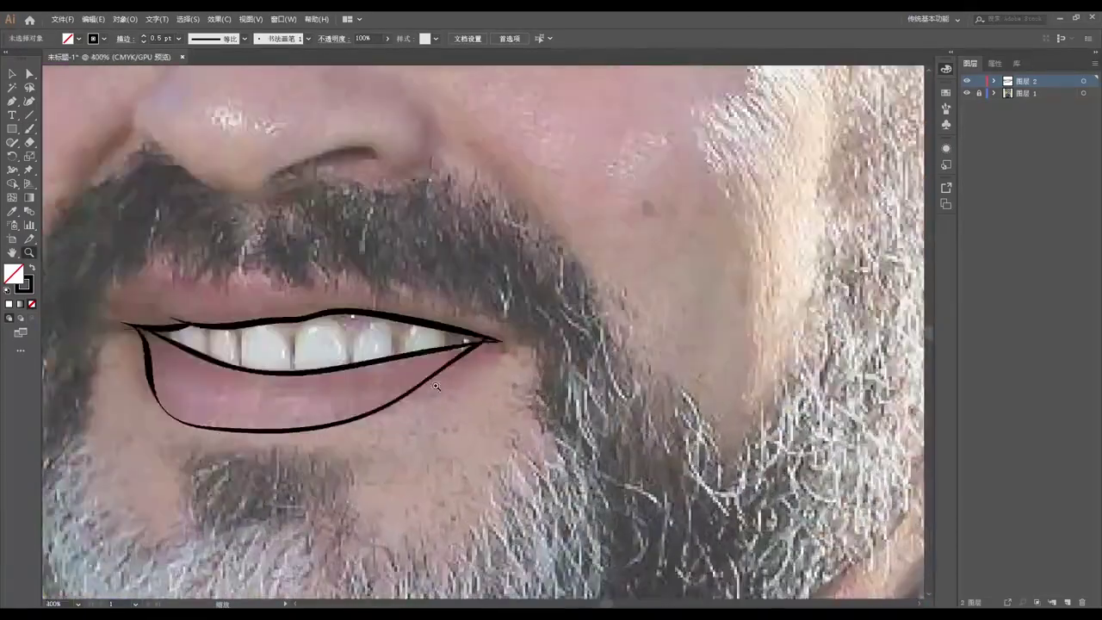
- Trace the upper lip's outer contour with a 0.5 pt brush stroke, from one mouth corner to the other
{"action": "scroll", "coordinate": [465, 245], "scroll_direction": "up", "scroll_amount": 1}
{"action": "scroll", "coordinate": [576, 380], "scroll_direction": "down", "scroll_amount": 1}
{"action": "left_click_drag", "start_coordinate": [192, 340], "coordinate": [460, 310]}
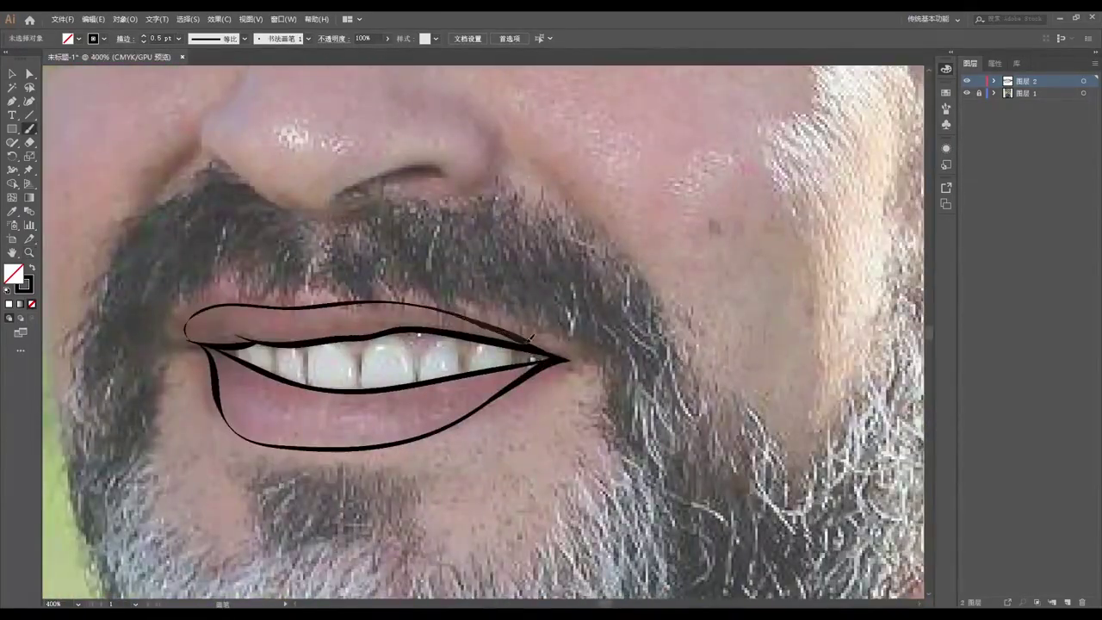
{"action": "scroll", "coordinate": [176, 338], "scroll_direction": "up", "scroll_amount": 4}
{"action": "scroll", "coordinate": [284, 354], "scroll_direction": "down", "scroll_amount": 3}
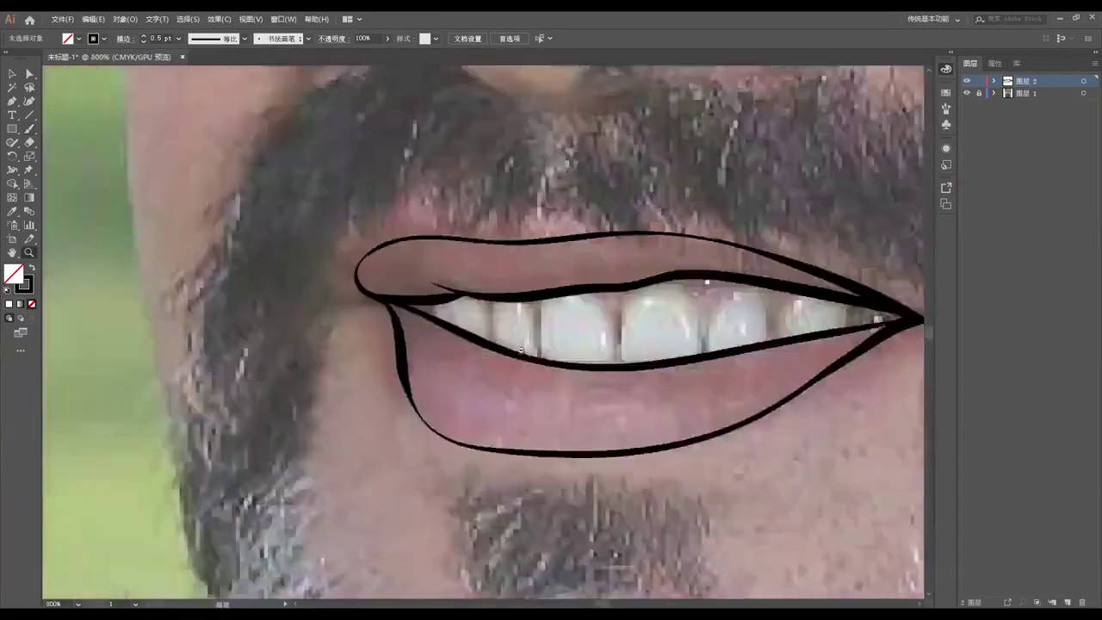
- Add short brush strokes for the creases on the upper and lower lip
{"action": "scroll", "coordinate": [278, 394], "scroll_direction": "up", "scroll_amount": 3}
{"action": "scroll", "coordinate": [278, 393], "scroll_direction": "down", "scroll_amount": 3}
{"action": "scroll", "coordinate": [366, 310], "scroll_direction": "up", "scroll_amount": 1}
{"action": "left_click_drag", "start_coordinate": [366, 310], "coordinate": [412, 322]}
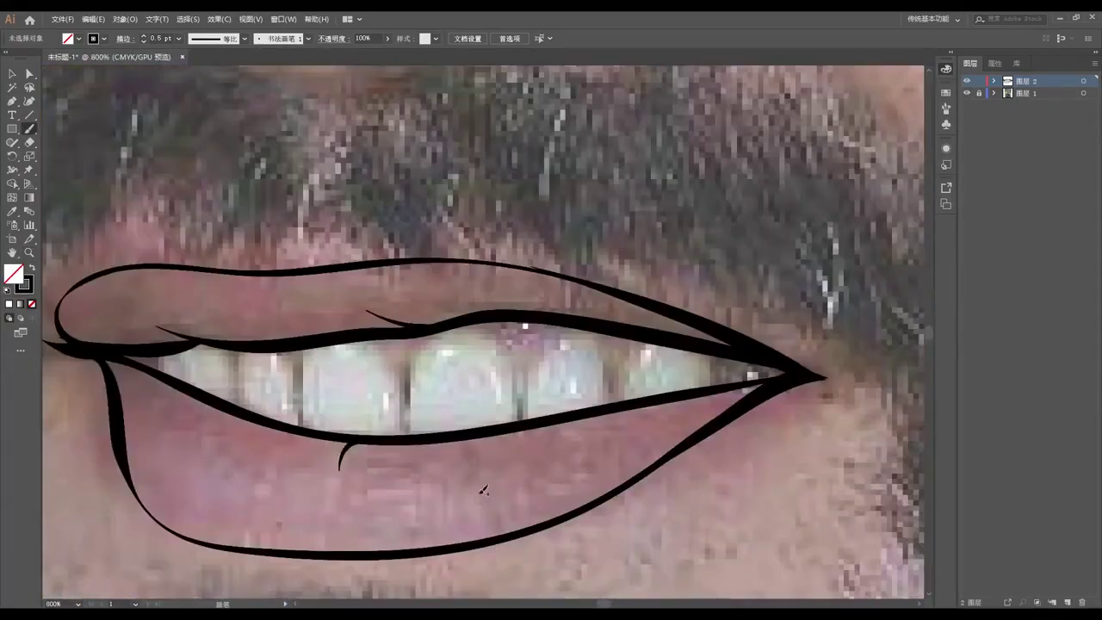
{"action": "left_click_drag", "start_coordinate": [484, 489], "coordinate": [437, 499]}
- Draw the tapered gaps between the upper teeth with 0.25 pt brush strokes
{"action": "left_click_drag", "start_coordinate": [247, 360], "coordinate": [256, 406]}
{"action": "left_click_drag", "start_coordinate": [379, 346], "coordinate": [362, 414]}
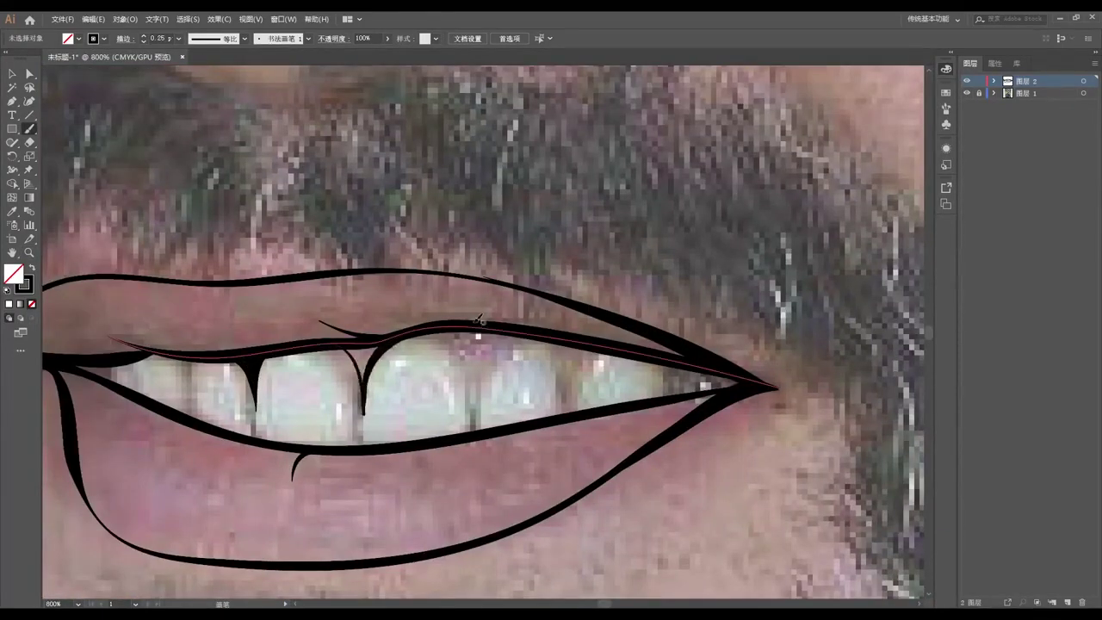
{"action": "left_click_drag", "start_coordinate": [448, 333], "coordinate": [473, 405]}
{"action": "left_click_drag", "start_coordinate": [548, 345], "coordinate": [568, 399]}
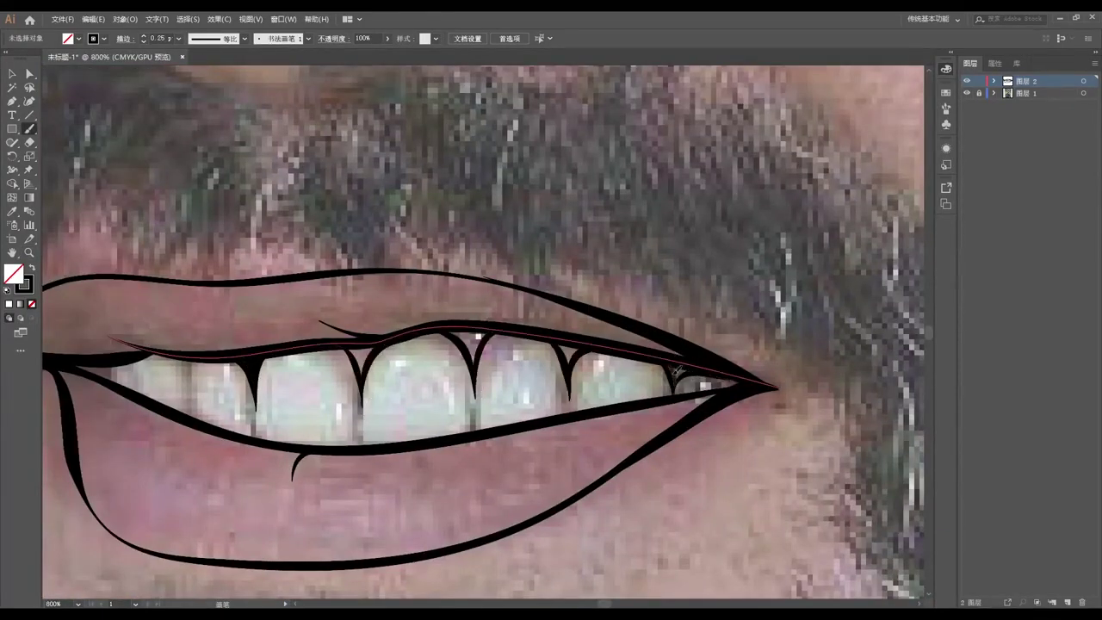
{"action": "left_click_drag", "start_coordinate": [357, 445], "coordinate": [366, 428]}
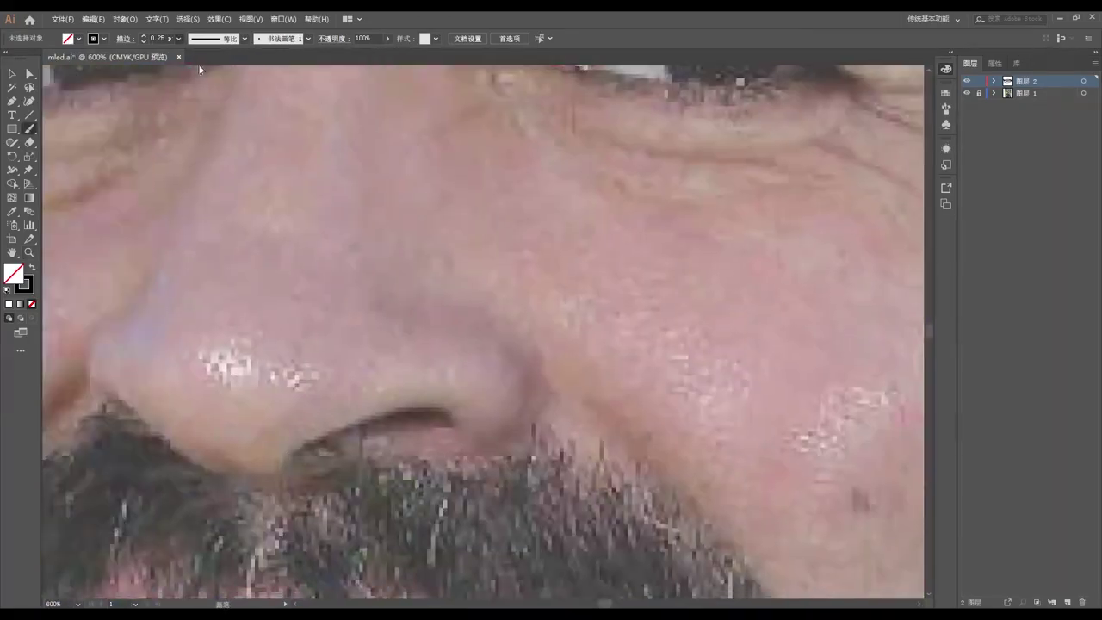
- Trace the nose's underside, nostril and side wings with 0.5 pt brush strokes
{"action": "left_click_drag", "start_coordinate": [99, 385], "coordinate": [280, 484]}
{"action": "left_click_drag", "start_coordinate": [397, 347], "coordinate": [416, 318]}
{"action": "mouse_move", "coordinate": [295, 426]}
{"action": "left_mouse_down"}
{"action": "mouse_move", "coordinate": [430, 370]}
{"action": "mouse_move", "coordinate": [478, 392]}
{"action": "mouse_move", "coordinate": [503, 283]}
{"action": "left_mouse_up"}
{"action": "left_click_drag", "start_coordinate": [209, 339], "coordinate": [314, 401]}
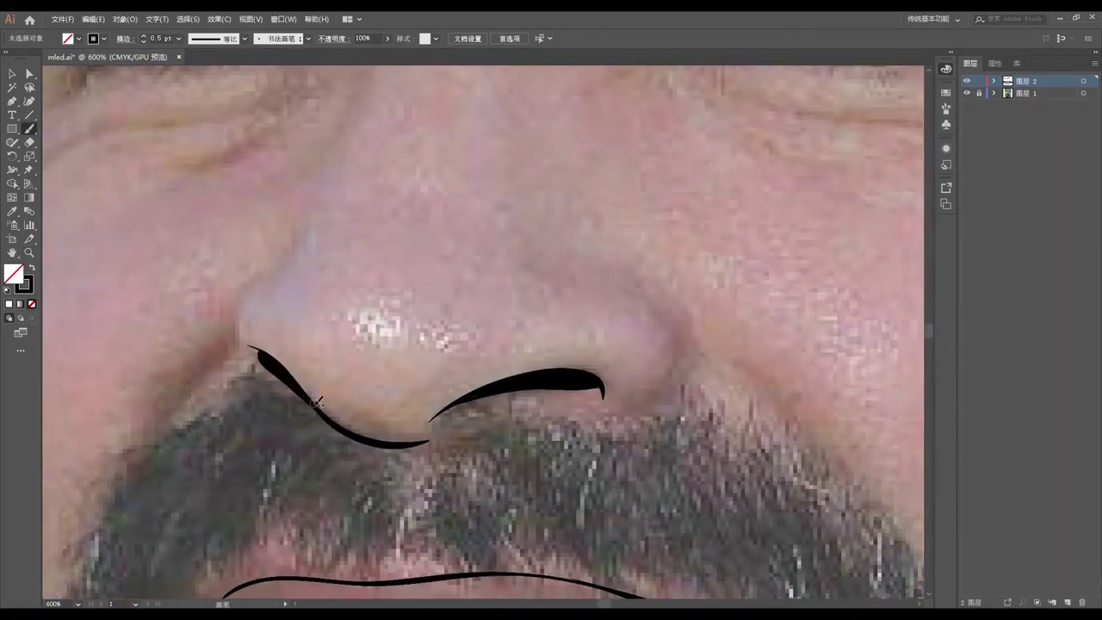
{"action": "left_click_drag", "start_coordinate": [566, 237], "coordinate": [579, 369]}
- Brush in the smile lines beside the nose and the contours on both sides of the nose bridge
{"action": "key", "text": "z"}
{"action": "left_click", "coordinate": [328, 350], "text": "alt"}
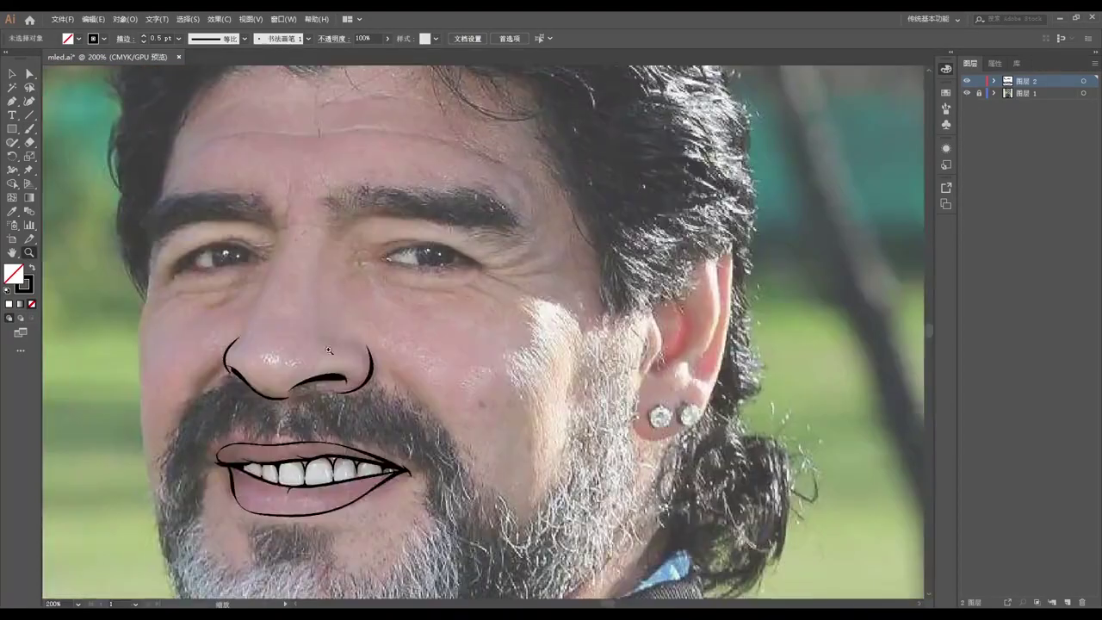
{"action": "key", "text": "b"}
{"action": "left_click_drag", "start_coordinate": [444, 297], "coordinate": [502, 379]}
{"action": "left_click_drag", "start_coordinate": [279, 259], "coordinate": [243, 305]}
{"action": "mouse_move", "coordinate": [363, 211]}
{"action": "left_mouse_down"}
{"action": "mouse_move", "coordinate": [349, 294]}
{"action": "mouse_move", "coordinate": [384, 260]}
{"action": "left_mouse_up"}
{"action": "left_click_drag", "start_coordinate": [384, 260], "coordinate": [361, 381]}
{"action": "mouse_move", "coordinate": [498, 222]}
{"action": "left_mouse_down"}
{"action": "mouse_move", "coordinate": [470, 271]}
{"action": "mouse_move", "coordinate": [310, 310]}
{"action": "left_mouse_up"}
- Trace the eyelids, iris and surrounding wrinkles of the eye nearer the ear with 0.5 pt brush strokes
{"action": "left_click_drag", "start_coordinate": [391, 306], "coordinate": [554, 321]}
{"action": "left_click_drag", "start_coordinate": [392, 281], "coordinate": [513, 287]}
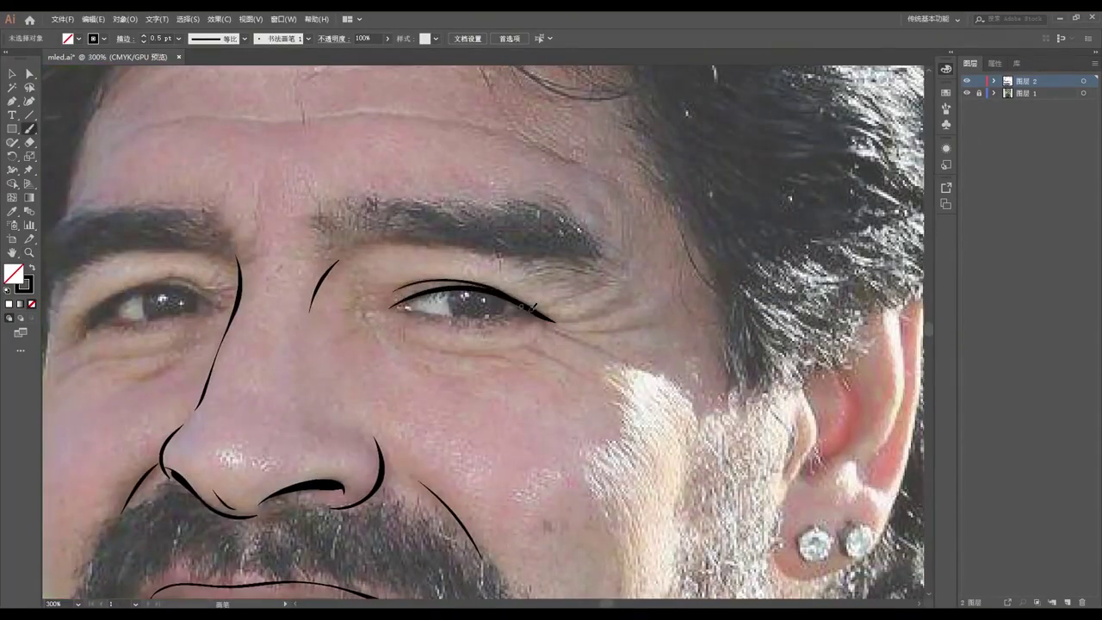
{"action": "left_click_drag", "start_coordinate": [398, 306], "coordinate": [681, 317]}
{"action": "mouse_move", "coordinate": [555, 332]}
{"action": "left_mouse_down"}
{"action": "mouse_move", "coordinate": [647, 362]}
{"action": "mouse_move", "coordinate": [577, 379]}
{"action": "mouse_move", "coordinate": [684, 363]}
{"action": "left_mouse_up"}
- Trace the eye farther from the ear, with its iris, inner-corner creases and under-eye folds
{"action": "mouse_move", "coordinate": [177, 377]}
{"action": "left_mouse_down"}
{"action": "mouse_move", "coordinate": [280, 349]}
{"action": "mouse_move", "coordinate": [307, 374]}
{"action": "left_mouse_up"}
{"action": "mouse_move", "coordinate": [219, 357]}
{"action": "left_mouse_down"}
{"action": "mouse_move", "coordinate": [355, 332]}
{"action": "mouse_move", "coordinate": [348, 321]}
{"action": "mouse_move", "coordinate": [363, 314]}
{"action": "mouse_move", "coordinate": [342, 307]}
{"action": "left_mouse_up"}
{"action": "left_click_drag", "start_coordinate": [349, 326], "coordinate": [372, 311]}
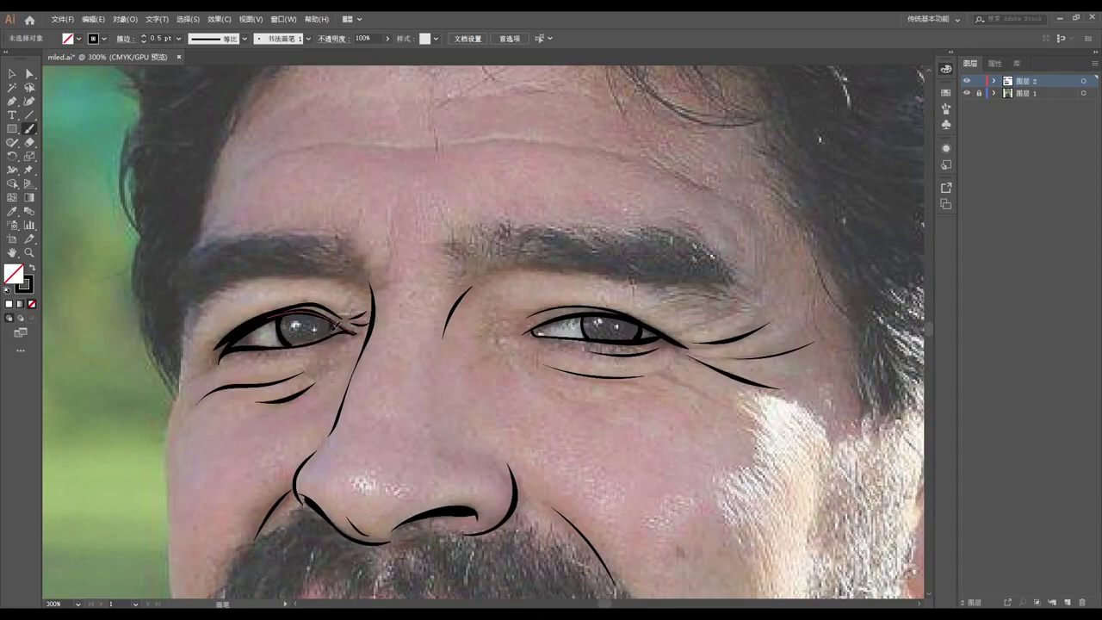
{"action": "left_click_drag", "start_coordinate": [730, 302], "coordinate": [634, 340]}
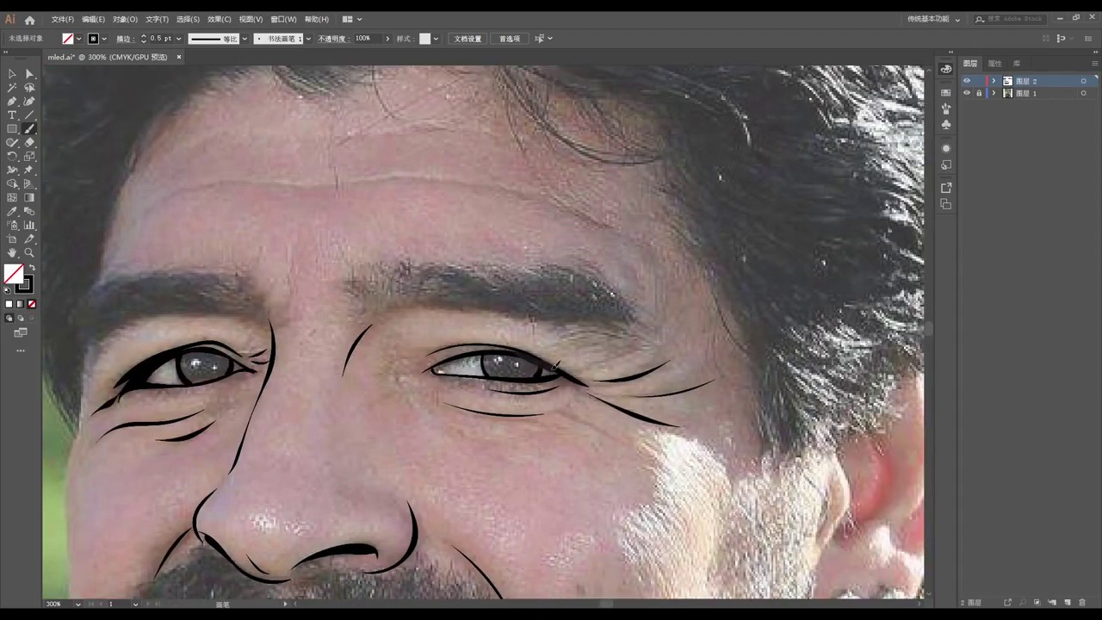
- Refine the corners of the eye nearer the ear and add a short shadow stroke beside the nose bridge
{"action": "scroll", "coordinate": [514, 336], "scroll_direction": "down", "scroll_amount": 4}
{"action": "scroll", "coordinate": [449, 377], "scroll_direction": "up", "scroll_amount": 6}
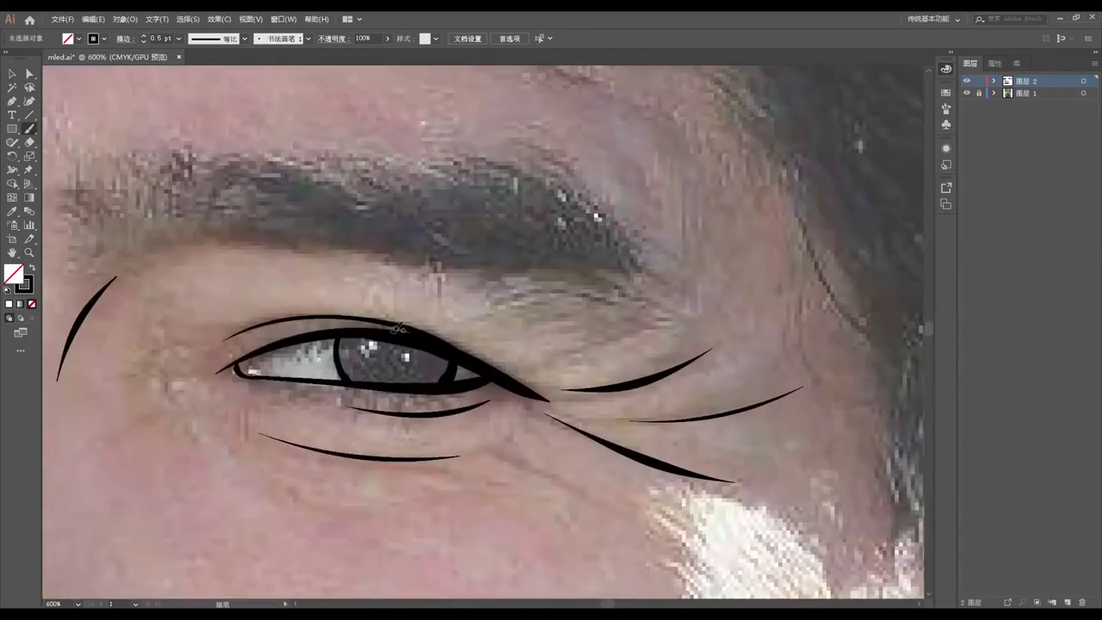
{"action": "scroll", "coordinate": [449, 377], "scroll_direction": "left", "scroll_amount": 10}
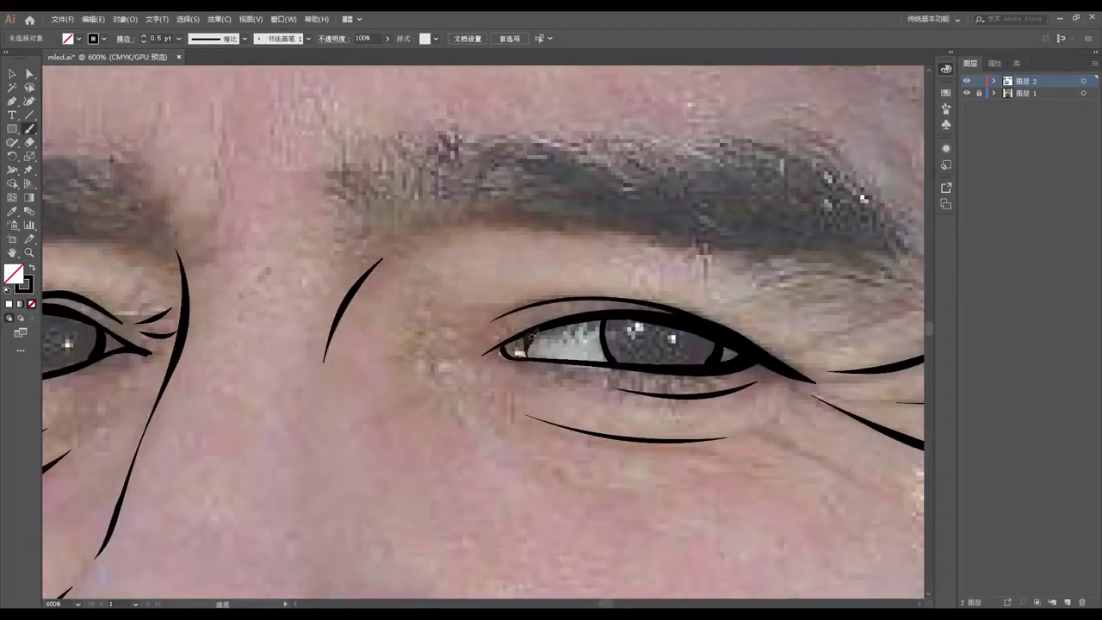
{"action": "scroll", "coordinate": [233, 299], "scroll_direction": "down", "scroll_amount": 4}
{"action": "scroll", "coordinate": [493, 332], "scroll_direction": "up", "scroll_amount": 3}
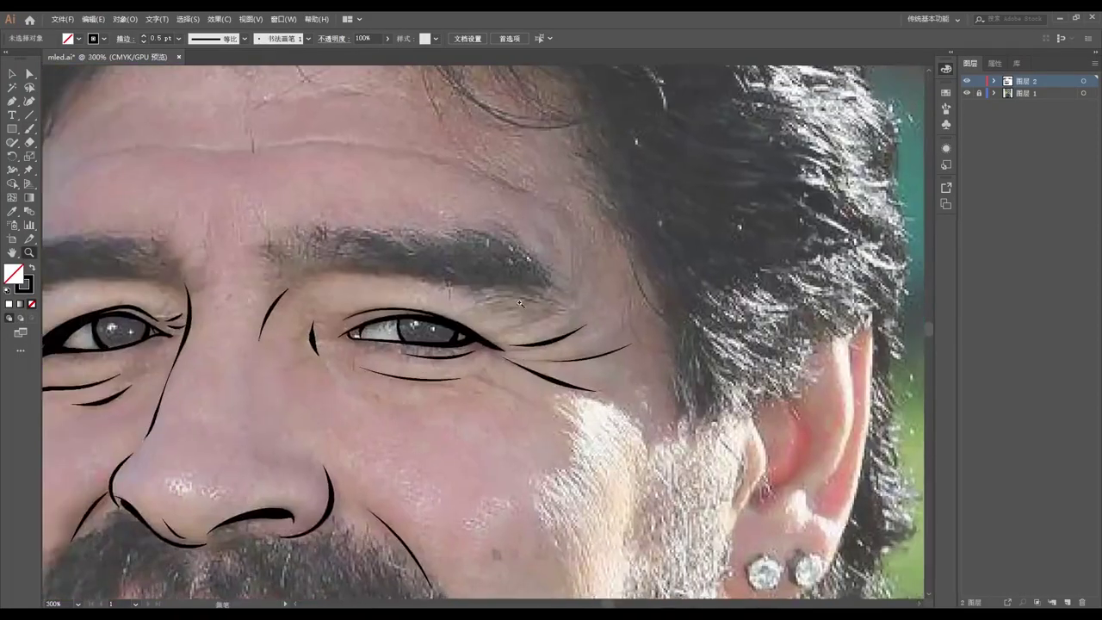
- Draw the forehead wrinkles and the temple contour with 0.25 pt brush strokes
{"action": "scroll", "coordinate": [492, 333], "scroll_direction": "down", "scroll_amount": 3}
{"action": "scroll", "coordinate": [258, 275], "scroll_direction": "up", "scroll_amount": 3}
{"action": "key", "text": "b"}
{"action": "mouse_move", "coordinate": [160, 279]}
{"action": "left_mouse_down"}
{"action": "mouse_move", "coordinate": [269, 255]}
{"action": "mouse_move", "coordinate": [396, 252]}
{"action": "left_mouse_up"}
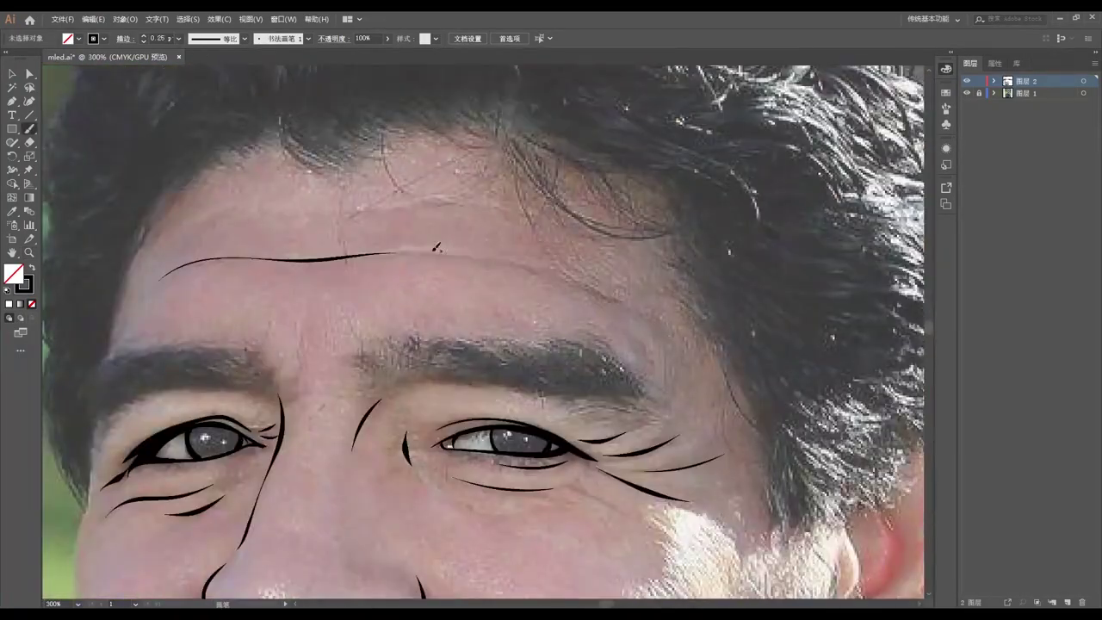
{"action": "left_click_drag", "start_coordinate": [422, 206], "coordinate": [522, 205]}
{"action": "left_click_drag", "start_coordinate": [180, 218], "coordinate": [271, 209]}
{"action": "scroll", "coordinate": [316, 192], "scroll_direction": "down", "scroll_amount": 2}
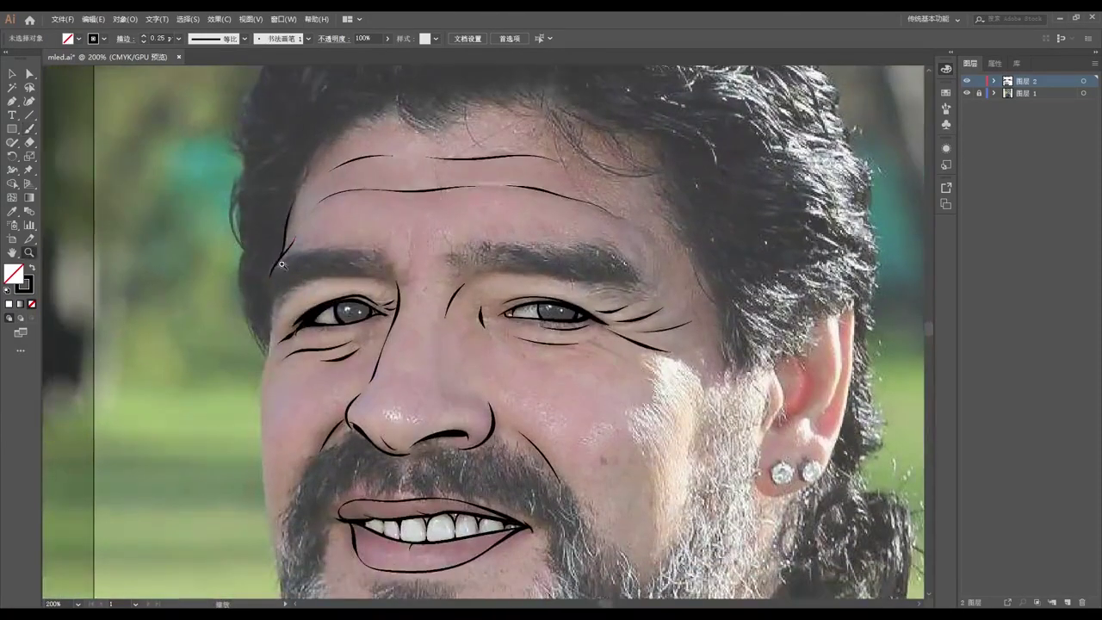
- Build up both eyebrows from many overlapping 0.5 pt hair strokes
{"action": "scroll", "coordinate": [282, 264], "scroll_direction": "down", "scroll_amount": 1}
{"action": "scroll", "coordinate": [569, 233], "scroll_direction": "up", "scroll_amount": 3}
{"action": "mouse_move", "coordinate": [584, 287]}
{"action": "left_mouse_down"}
{"action": "mouse_move", "coordinate": [474, 276]}
{"action": "mouse_move", "coordinate": [638, 297]}
{"action": "mouse_move", "coordinate": [504, 258]}
{"action": "left_mouse_up"}
{"action": "left_click_drag", "start_coordinate": [431, 280], "coordinate": [640, 301]}
{"action": "left_click_drag", "start_coordinate": [129, 320], "coordinate": [250, 284]}
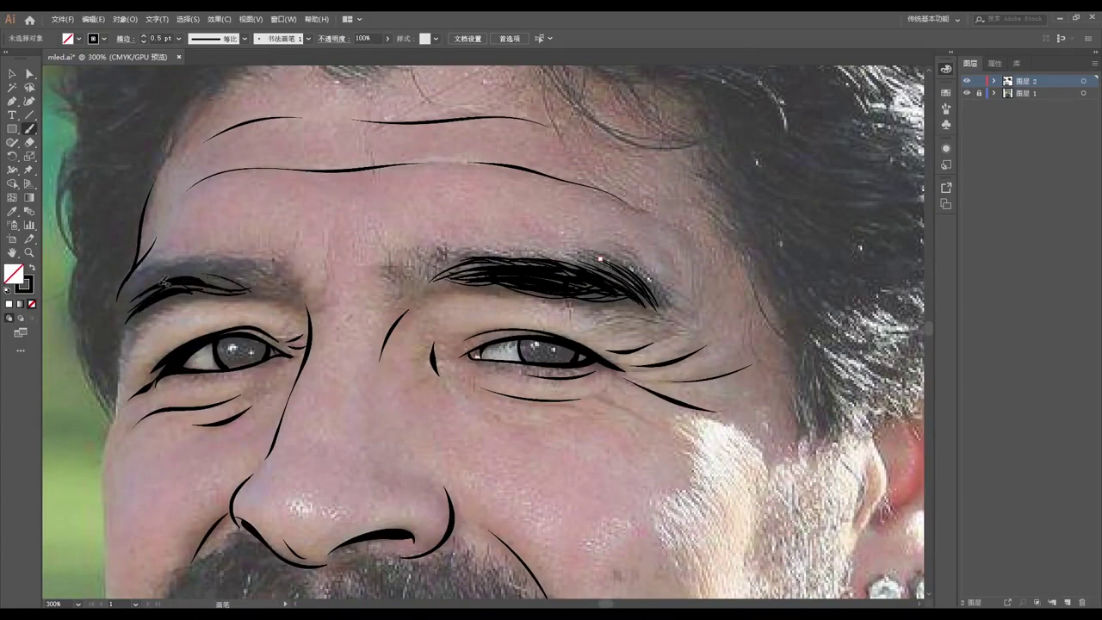
{"action": "mouse_move", "coordinate": [164, 281]}
{"action": "left_mouse_down"}
{"action": "mouse_move", "coordinate": [295, 298]}
{"action": "mouse_move", "coordinate": [127, 301]}
{"action": "left_mouse_up"}
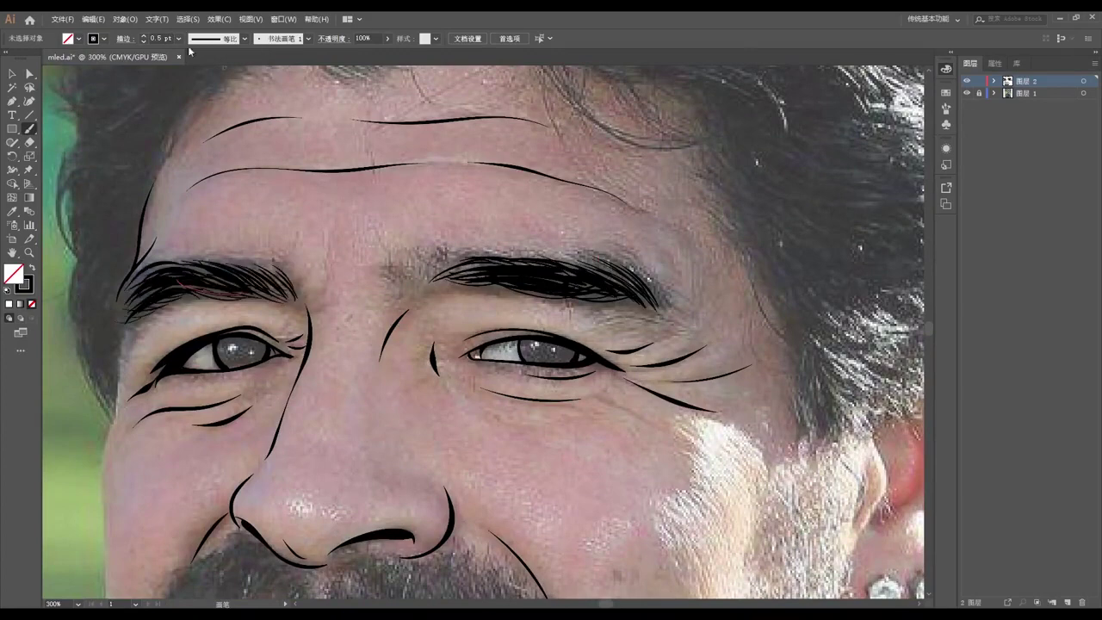
{"action": "left_click_drag", "start_coordinate": [414, 279], "coordinate": [427, 286]}
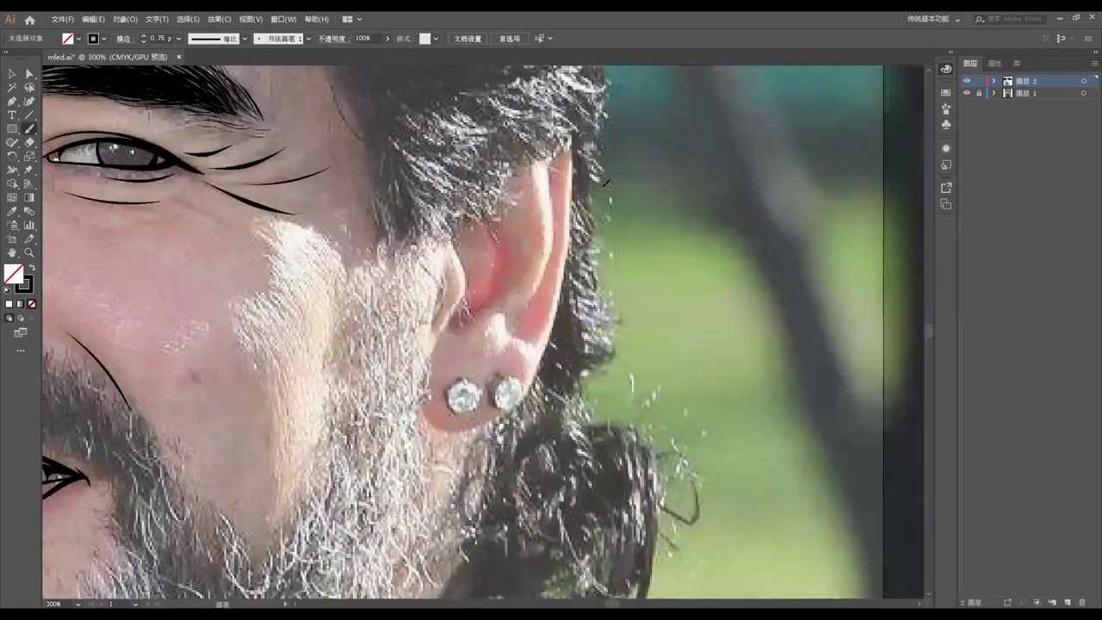
- Trace the ear's outer edge, inner folds and the round earring studs with 0.75 pt brush strokes
{"action": "mouse_move", "coordinate": [568, 148]}
{"action": "left_mouse_down"}
{"action": "mouse_move", "coordinate": [422, 394]}
{"action": "mouse_move", "coordinate": [514, 331]}
{"action": "left_mouse_up"}
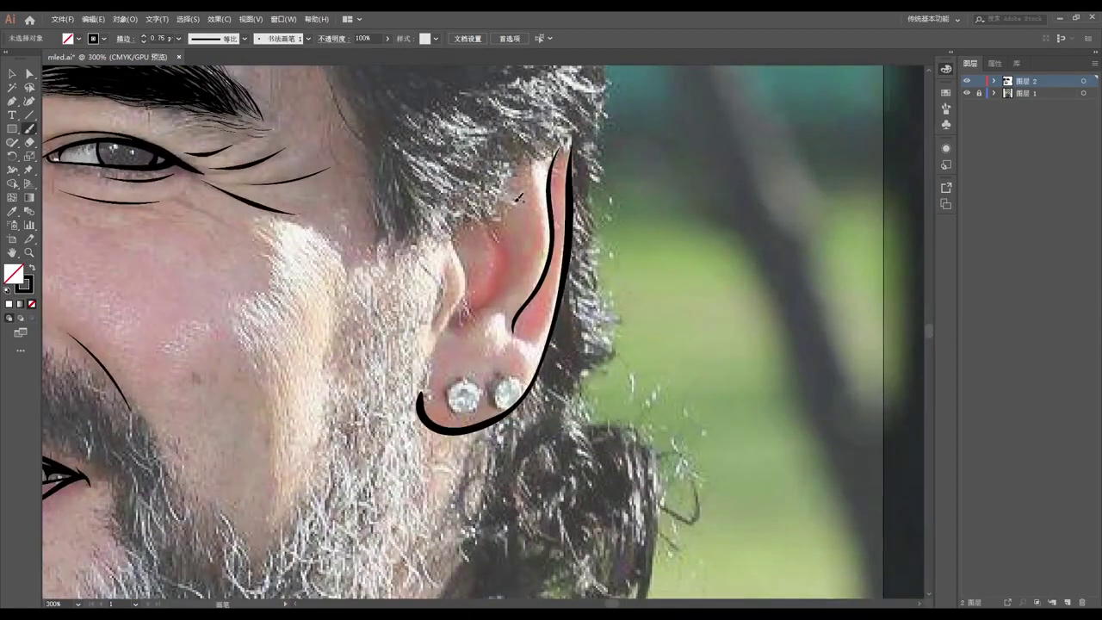
{"action": "left_click_drag", "start_coordinate": [488, 207], "coordinate": [470, 308]}
{"action": "mouse_move", "coordinate": [453, 229]}
{"action": "left_mouse_down"}
{"action": "mouse_move", "coordinate": [435, 342]}
{"action": "mouse_move", "coordinate": [513, 295]}
{"action": "mouse_move", "coordinate": [532, 354]}
{"action": "left_mouse_up"}
{"action": "left_click_drag", "start_coordinate": [456, 379], "coordinate": [458, 380]}
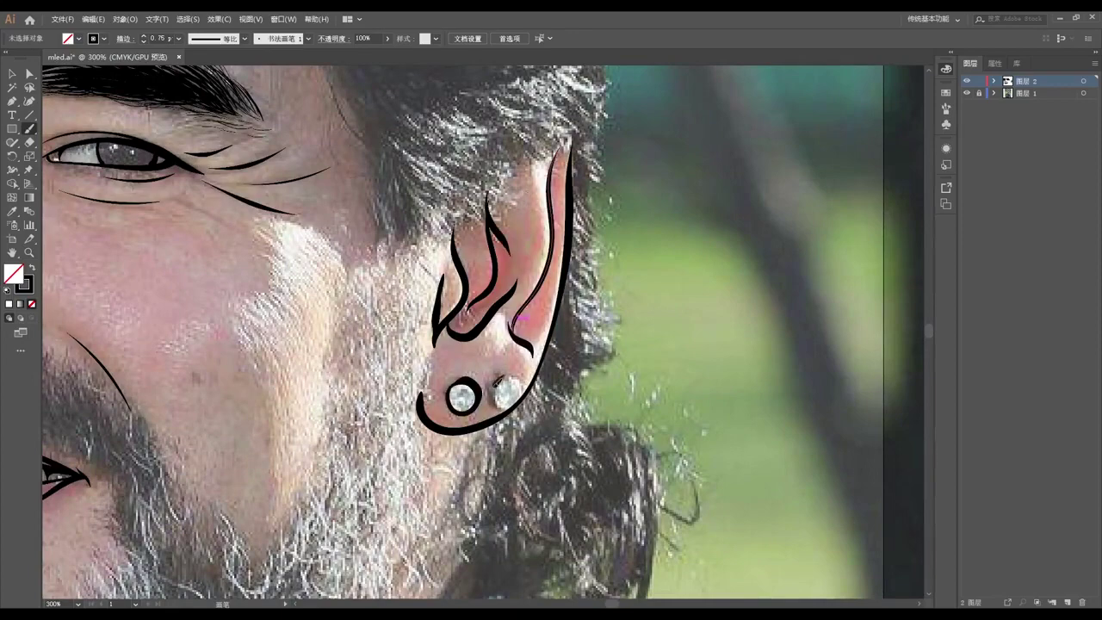
- Trace the outer face contour from the cheek around the chin and the jawline up toward the ear
{"action": "left_click_drag", "start_coordinate": [519, 319], "coordinate": [732, 147]}
{"action": "scroll", "coordinate": [551, 336], "scroll_direction": "down", "scroll_amount": 2}
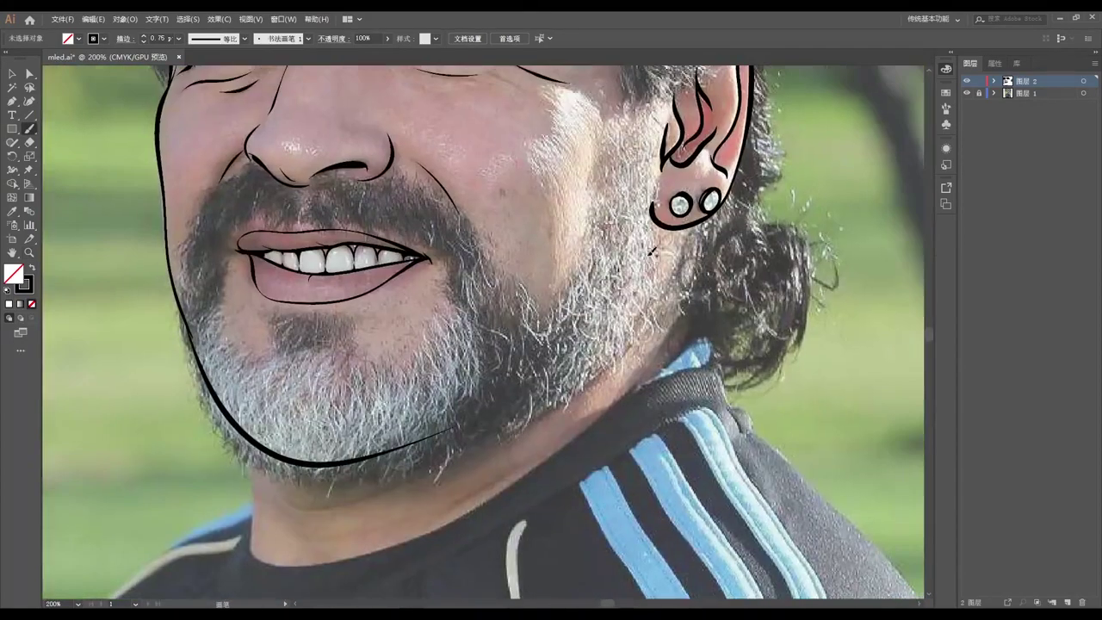
{"action": "mouse_move", "coordinate": [452, 428]}
{"action": "left_mouse_down"}
{"action": "mouse_move", "coordinate": [252, 472]}
{"action": "mouse_move", "coordinate": [185, 385]}
{"action": "left_mouse_up"}
{"action": "mouse_move", "coordinate": [645, 250]}
{"action": "left_mouse_down"}
{"action": "mouse_move", "coordinate": [198, 474]}
{"action": "mouse_move", "coordinate": [378, 384]}
{"action": "left_mouse_up"}
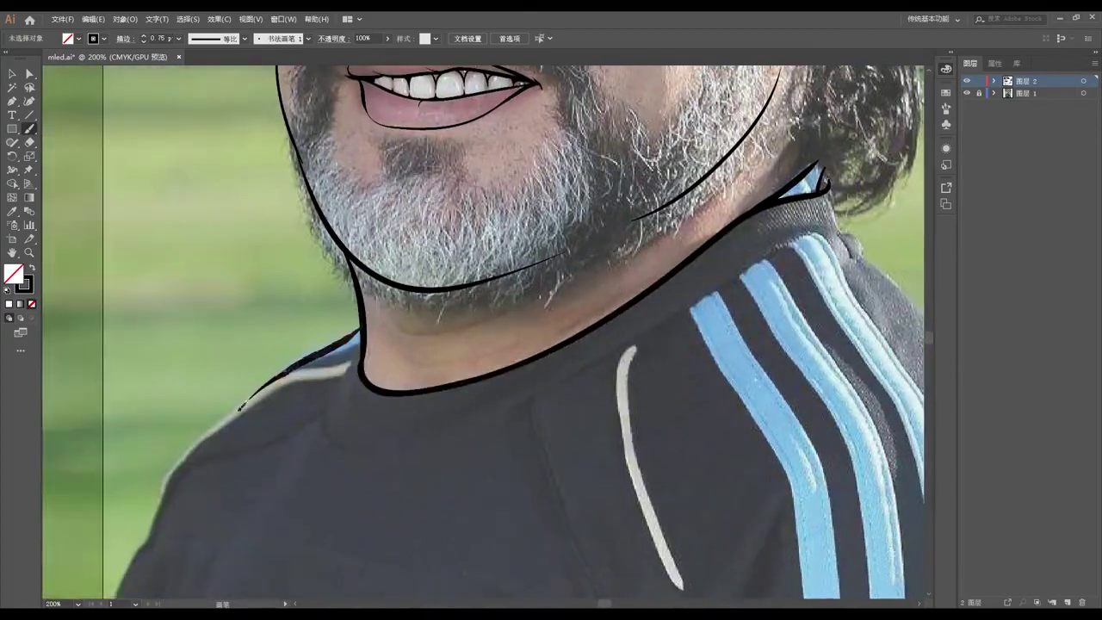
- Trace the neck, the jersey's collar band and the far shoulder with 0.75 pt brush strokes
{"action": "left_click_drag", "start_coordinate": [357, 332], "coordinate": [274, 384]}
{"action": "scroll", "coordinate": [274, 385], "scroll_direction": "down", "scroll_amount": 1}
{"action": "mouse_move", "coordinate": [585, 211]}
{"action": "left_mouse_down"}
{"action": "mouse_move", "coordinate": [654, 314]}
{"action": "mouse_move", "coordinate": [551, 284]}
{"action": "left_mouse_up"}
{"action": "left_click_drag", "start_coordinate": [482, 267], "coordinate": [603, 422]}
{"action": "mouse_move", "coordinate": [431, 345]}
{"action": "left_mouse_down"}
{"action": "mouse_move", "coordinate": [456, 367]}
{"action": "mouse_move", "coordinate": [491, 370]}
{"action": "left_mouse_up"}
- Draw a wavy dripping edge across the jersey's chest and trace the near shoulder's outline
{"action": "mouse_move", "coordinate": [164, 370]}
{"action": "left_mouse_down"}
{"action": "mouse_move", "coordinate": [323, 385]}
{"action": "mouse_move", "coordinate": [336, 276]}
{"action": "left_mouse_up"}
{"action": "mouse_move", "coordinate": [52, 379]}
{"action": "left_mouse_down"}
{"action": "mouse_move", "coordinate": [224, 370]}
{"action": "mouse_move", "coordinate": [306, 353]}
{"action": "mouse_move", "coordinate": [404, 413]}
{"action": "mouse_move", "coordinate": [566, 370]}
{"action": "mouse_move", "coordinate": [590, 393]}
{"action": "left_mouse_up"}
{"action": "scroll", "coordinate": [405, 413], "scroll_direction": "down", "scroll_amount": 1}
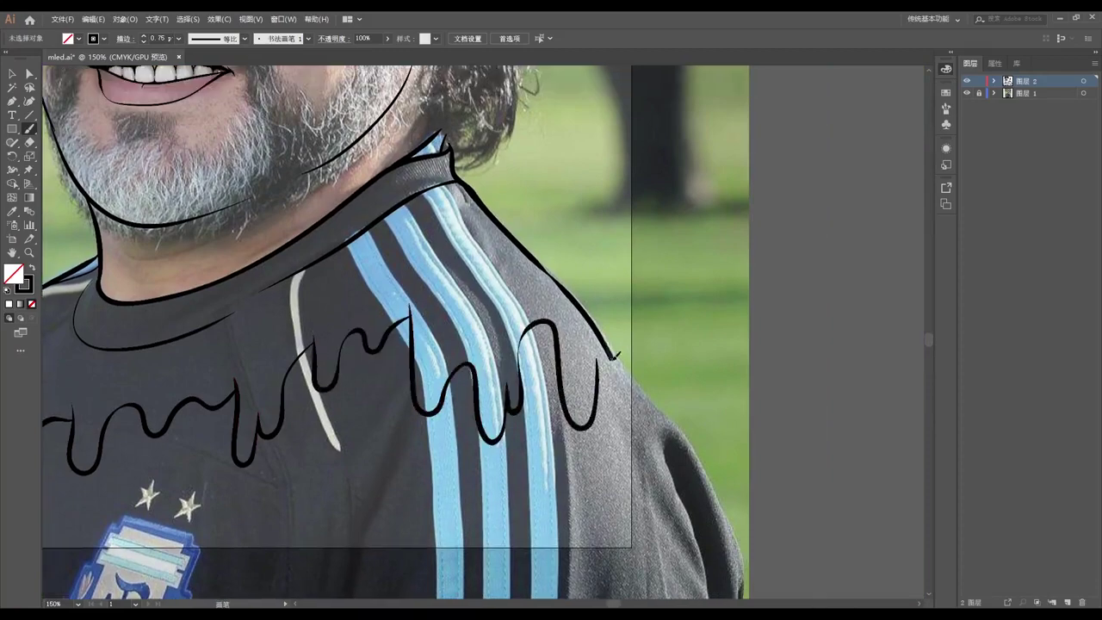
- Check the whole line drawing by hiding the reference photo layer and showing it again
{"action": "key", "text": "ctrl+0"}
{"action": "left_click", "coordinate": [966, 92]}
{"action": "left_click", "coordinate": [967, 93]}
- Outline the three shoulder stripes and the jersey's piping down to the dripping edge, and hide the photo layer for review
{"action": "scroll", "coordinate": [568, 362], "scroll_direction": "up", "scroll_amount": 3}
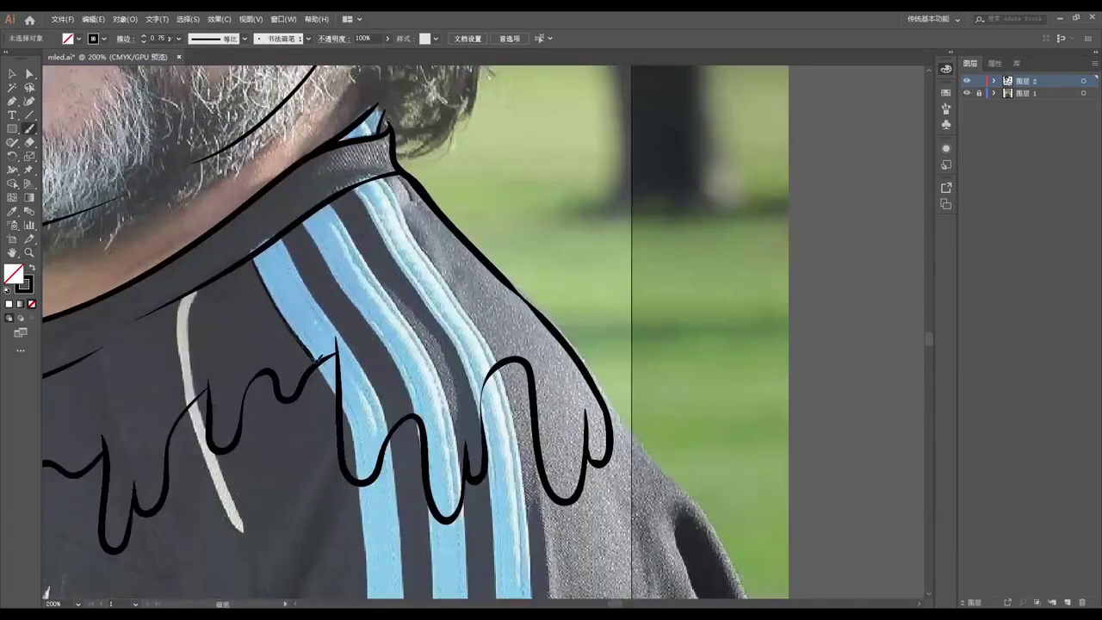
{"action": "left_click_drag", "start_coordinate": [288, 241], "coordinate": [361, 474]}
{"action": "left_click_drag", "start_coordinate": [301, 220], "coordinate": [405, 405]}
{"action": "left_click_drag", "start_coordinate": [332, 202], "coordinate": [431, 345]}
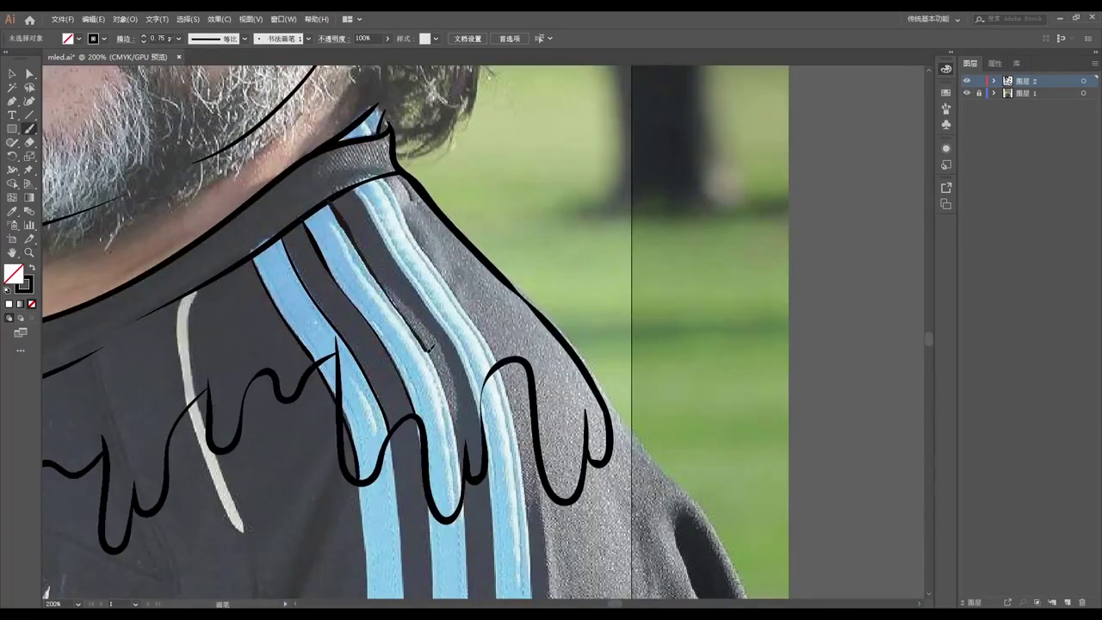
{"action": "left_click_drag", "start_coordinate": [396, 310], "coordinate": [457, 495]}
{"action": "left_click_drag", "start_coordinate": [424, 294], "coordinate": [405, 247]}
{"action": "scroll", "coordinate": [405, 247], "scroll_direction": "left", "scroll_amount": 6}
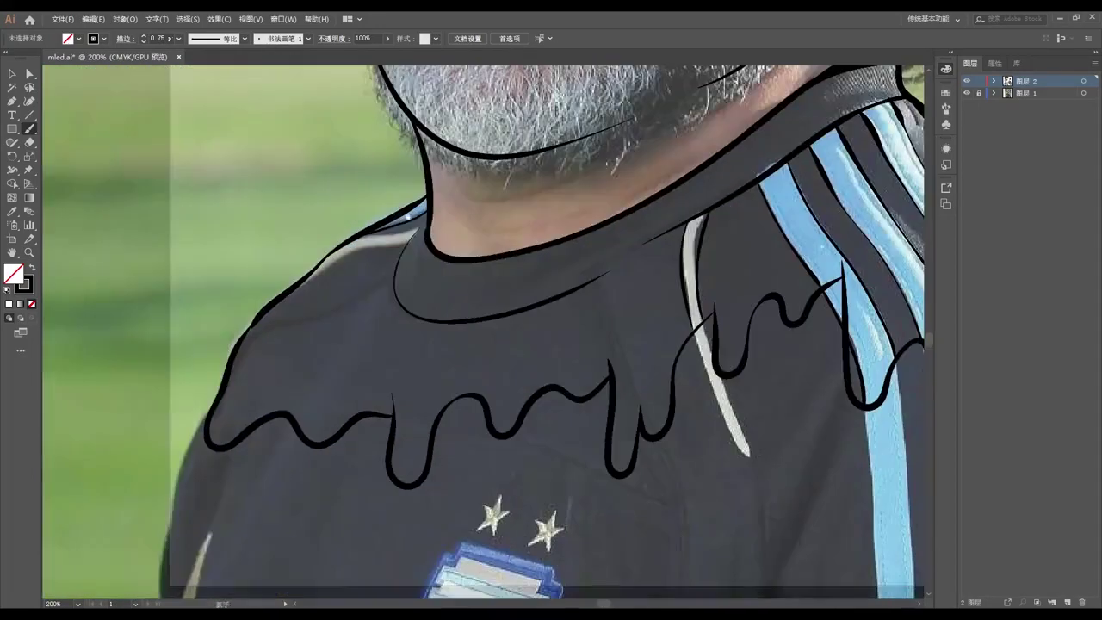
{"action": "key", "text": "ctrl+1"}
{"action": "left_click", "coordinate": [966, 92]}
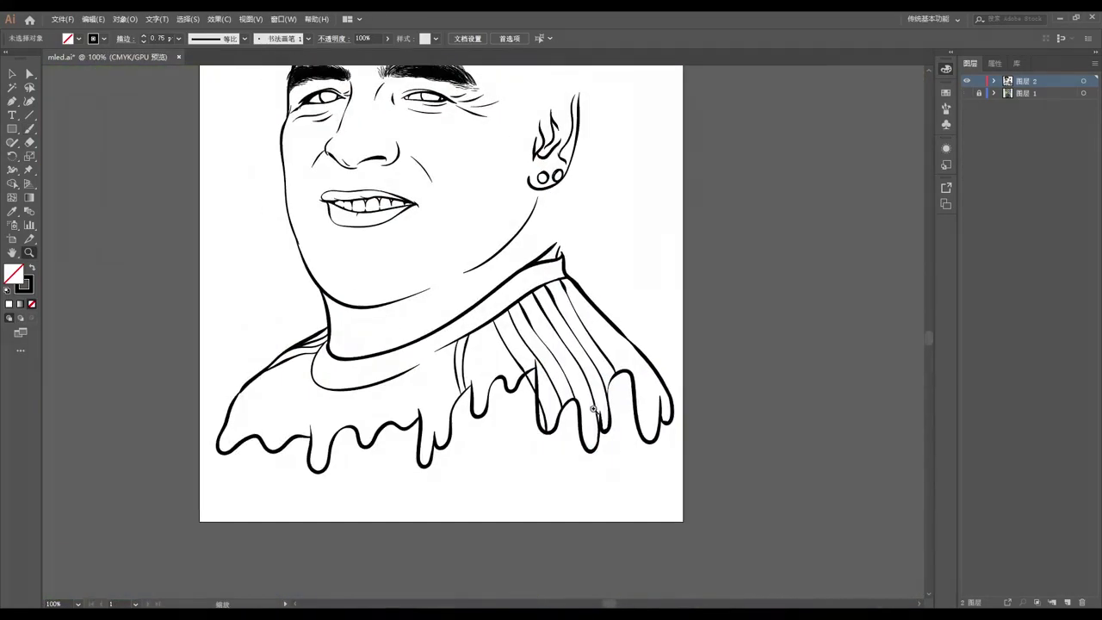
- Swap to a black fill without stroke and pencil a jagged hair shape over the mustache's left half
{"action": "key", "text": "shift+x"}
{"action": "key", "text": "b"}
{"action": "scroll", "coordinate": [345, 164], "scroll_direction": "up", "scroll_amount": 2}
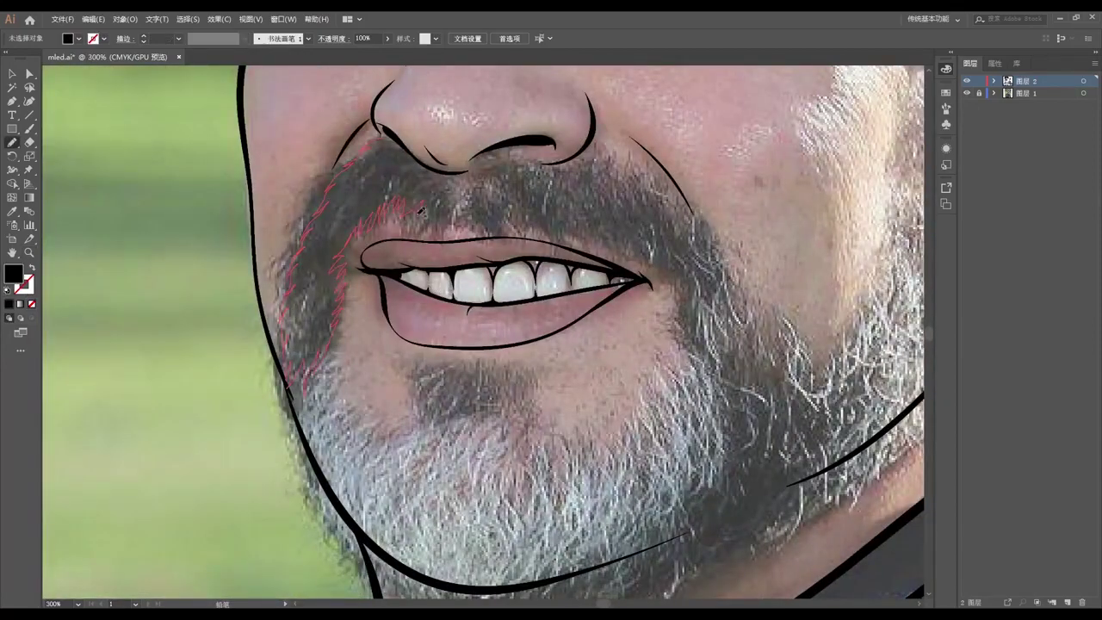
{"action": "left_click_drag", "start_coordinate": [398, 143], "coordinate": [400, 145]}
{"action": "scroll", "coordinate": [218, 297], "scroll_direction": "down", "scroll_amount": 2}
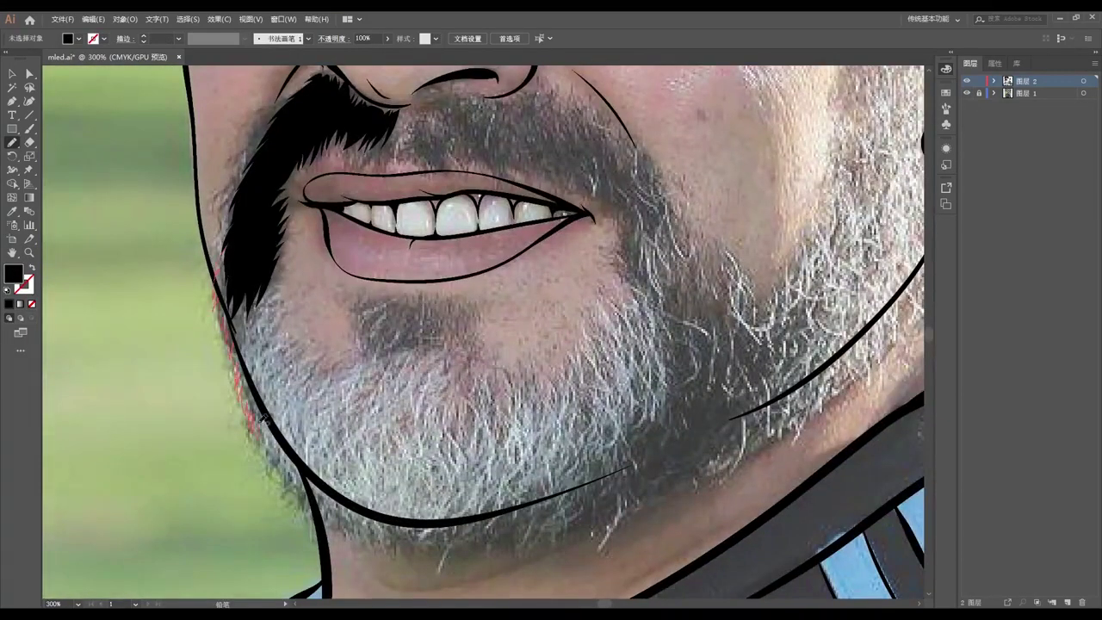
- Extend the solid black beard along the left jaw and over the chin with jagged pencil shapes, including the soul patch
{"action": "left_click_drag", "start_coordinate": [272, 341], "coordinate": [274, 343]}
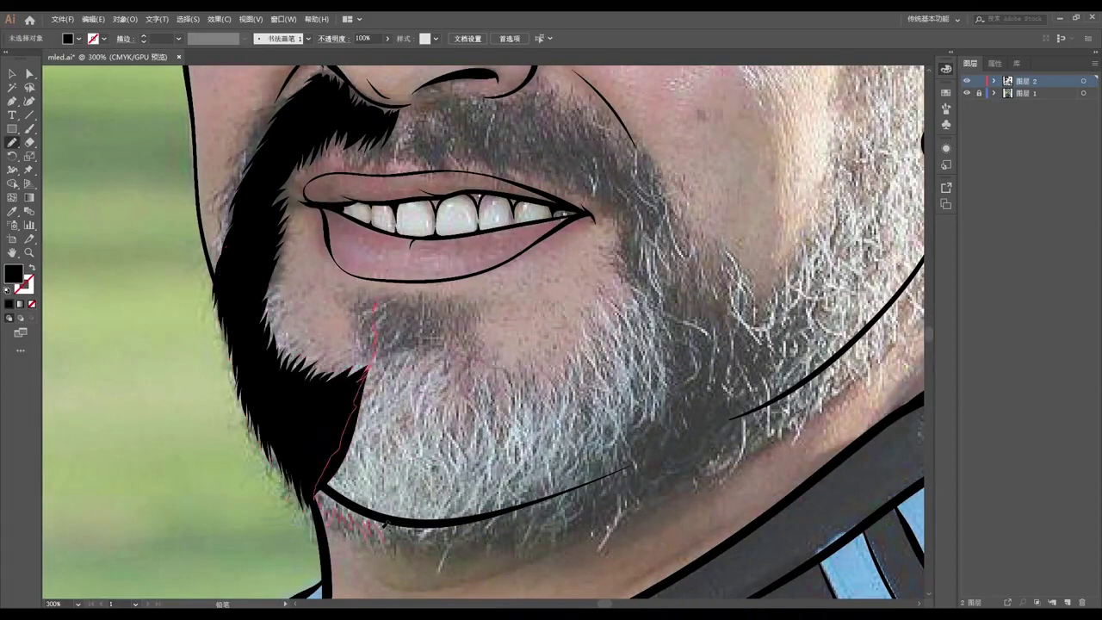
{"action": "left_click_drag", "start_coordinate": [466, 306], "coordinate": [465, 313]}
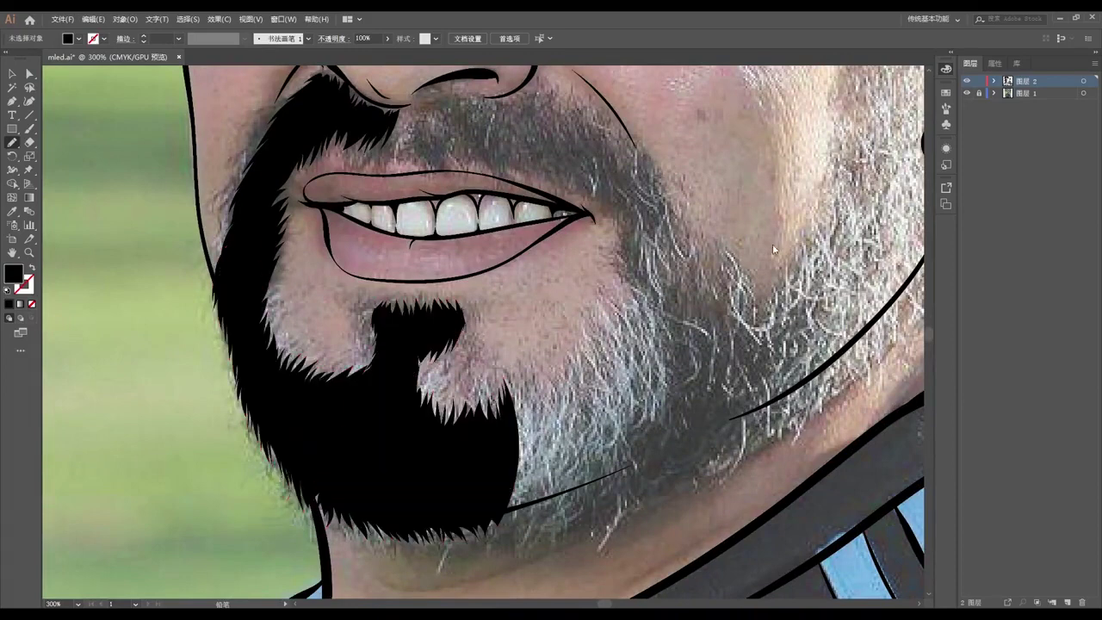
{"action": "left_click_drag", "start_coordinate": [463, 385], "coordinate": [465, 387]}
- Pencil a jagged black shape over the mustache's right half, from under the nostril past the mouth corner
{"action": "left_click_drag", "start_coordinate": [465, 386], "coordinate": [573, 459]}
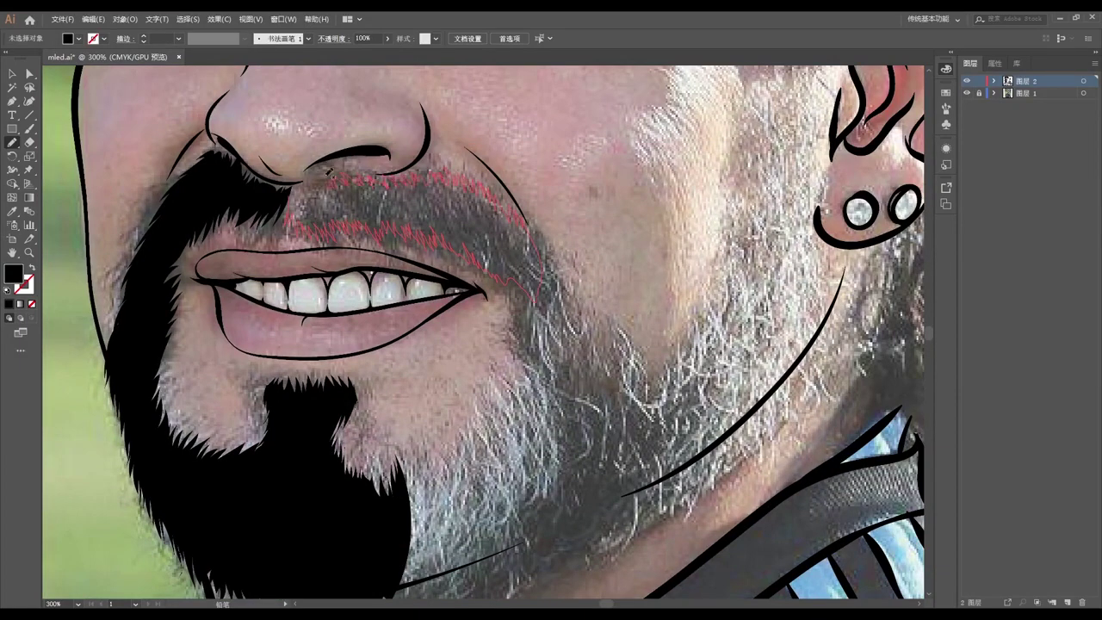
{"action": "left_click_drag", "start_coordinate": [329, 172], "coordinate": [331, 175]}
{"action": "left_click_drag", "start_coordinate": [516, 284], "coordinate": [496, 247]}
- Fill the beard from the right mouth corner along the jaw up to the ear with jagged black pencil shapes
{"action": "left_click_drag", "start_coordinate": [489, 247], "coordinate": [498, 314]}
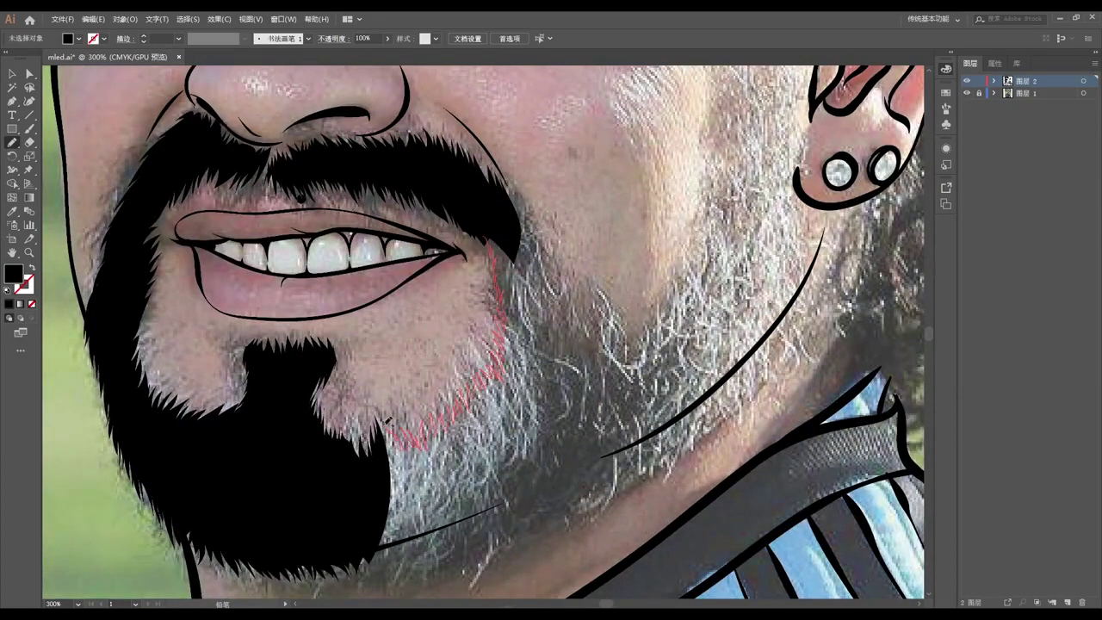
{"action": "left_click_drag", "start_coordinate": [511, 515], "coordinate": [618, 476]}
{"action": "left_click_drag", "start_coordinate": [746, 292], "coordinate": [533, 340]}
{"action": "mouse_move", "coordinate": [545, 226]}
{"action": "left_mouse_down"}
{"action": "mouse_move", "coordinate": [586, 319]}
{"action": "mouse_move", "coordinate": [542, 413]}
{"action": "left_mouse_up"}
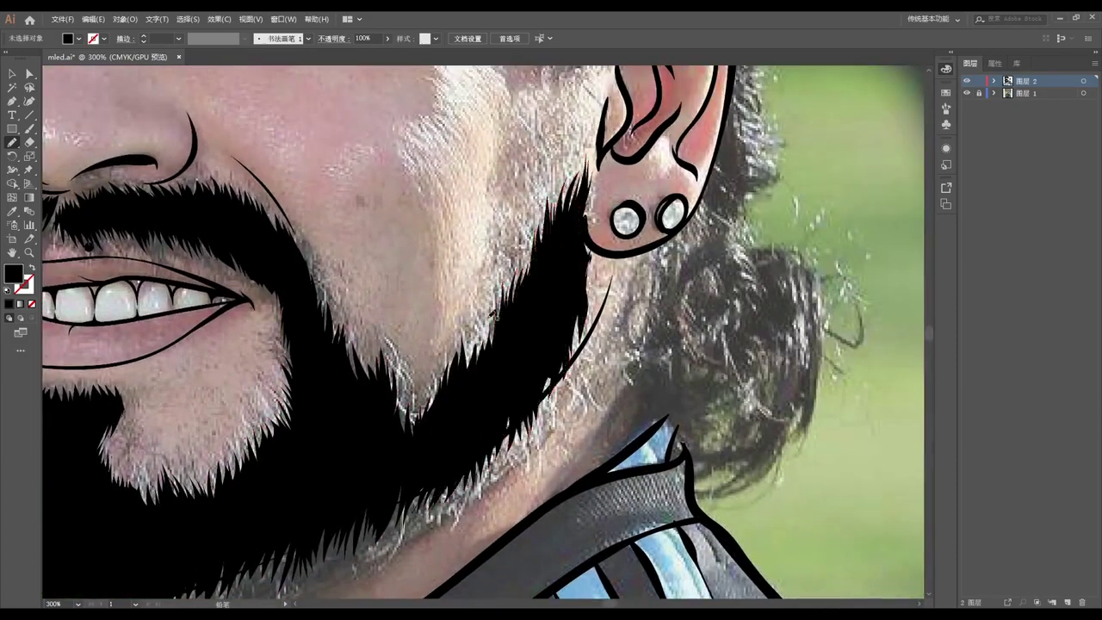
- Brush fine 0.25 pt black hairs along the edges of the left mustache and the beard beside the left mouth corner
{"action": "key", "text": "ctrl+0"}
{"action": "left_click_drag", "start_coordinate": [447, 413], "coordinate": [211, 149]}
{"action": "key", "text": "b"}
{"action": "key", "text": "ctrl+plus"}
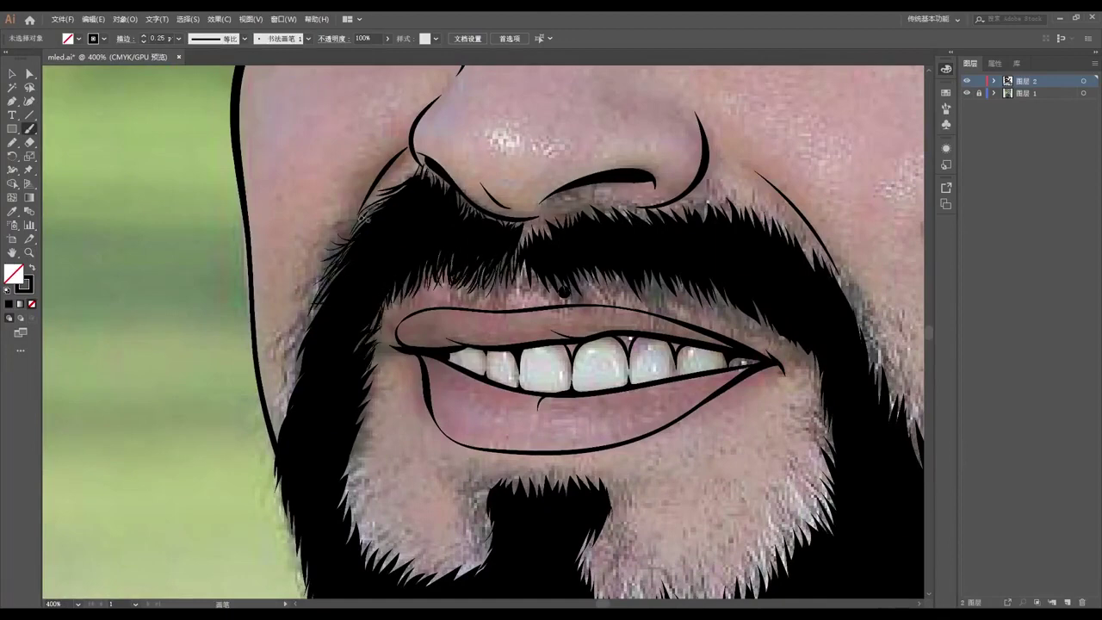
{"action": "left_click_drag", "start_coordinate": [322, 307], "coordinate": [290, 353]}
{"action": "left_click_drag", "start_coordinate": [303, 349], "coordinate": [300, 390]}
{"action": "left_click_drag", "start_coordinate": [377, 392], "coordinate": [400, 339]}
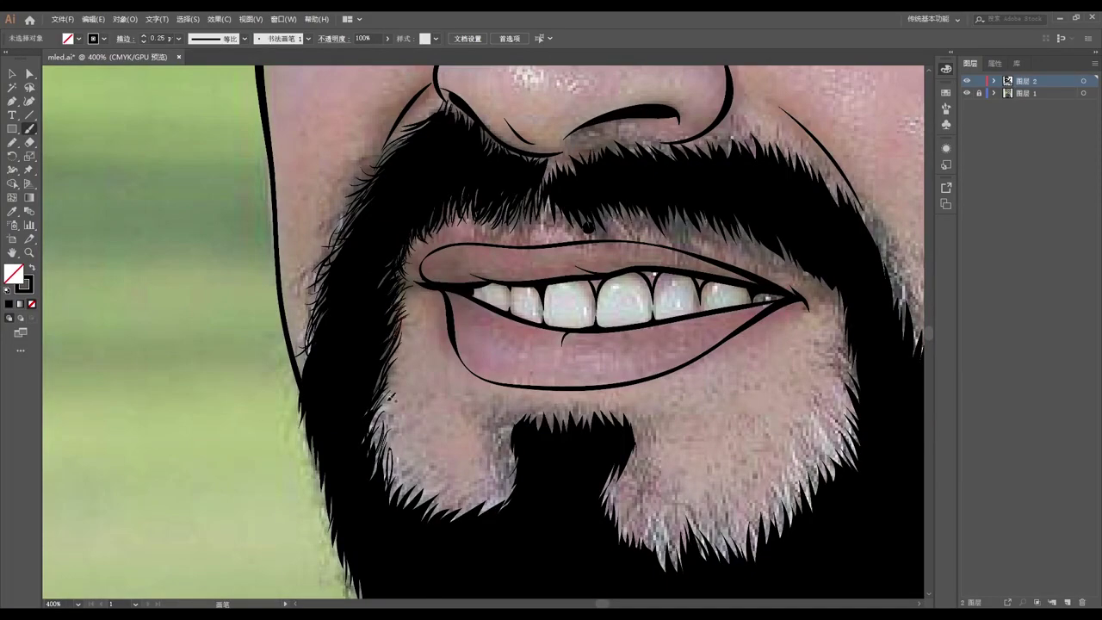
{"action": "left_click_drag", "start_coordinate": [389, 491], "coordinate": [399, 420]}
{"action": "key", "text": "ctrl+minus"}
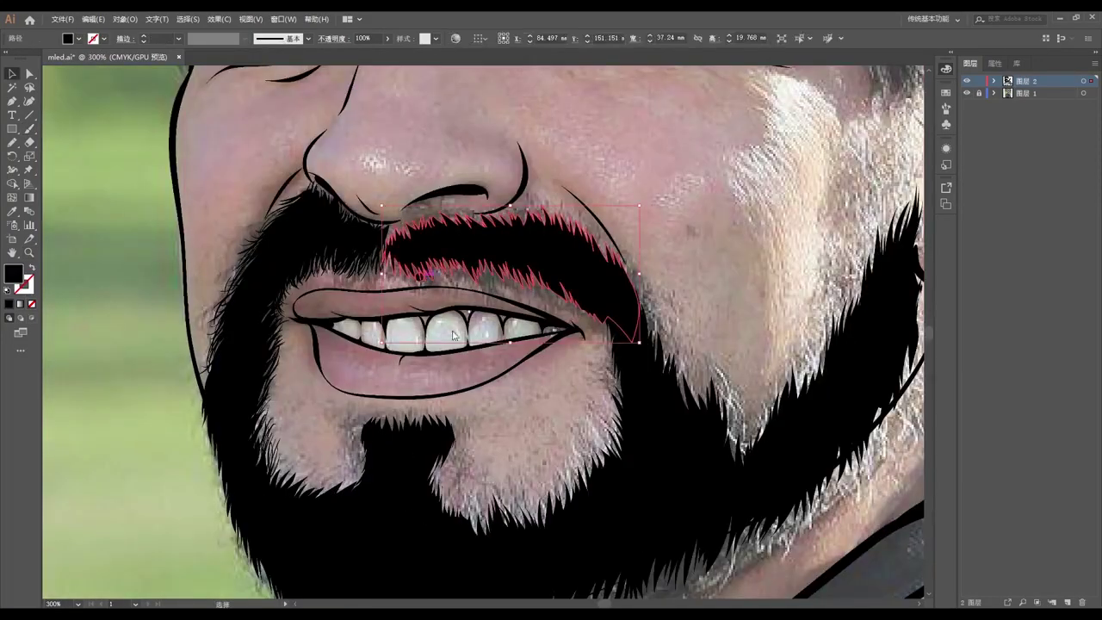
- Brush 0.25 pt hairs around the bare skin patch left of the soul patch and down the outer left jaw
{"action": "left_click", "coordinate": [966, 92]}
{"action": "key", "text": "z"}
{"action": "left_click", "coordinate": [537, 576]}
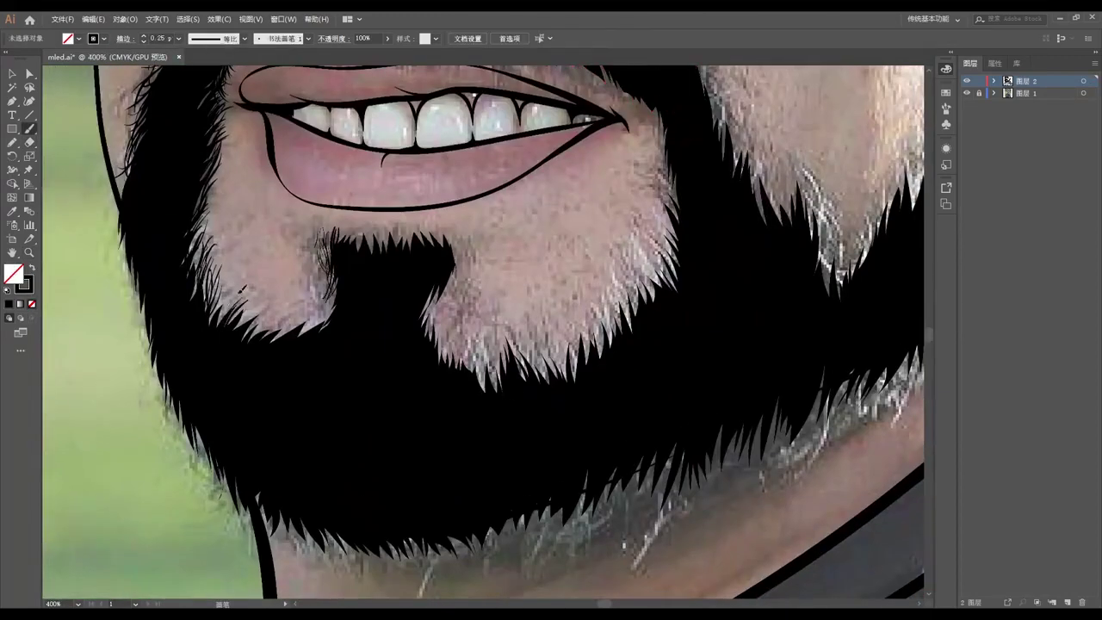
{"action": "left_click_drag", "start_coordinate": [242, 288], "coordinate": [292, 334]}
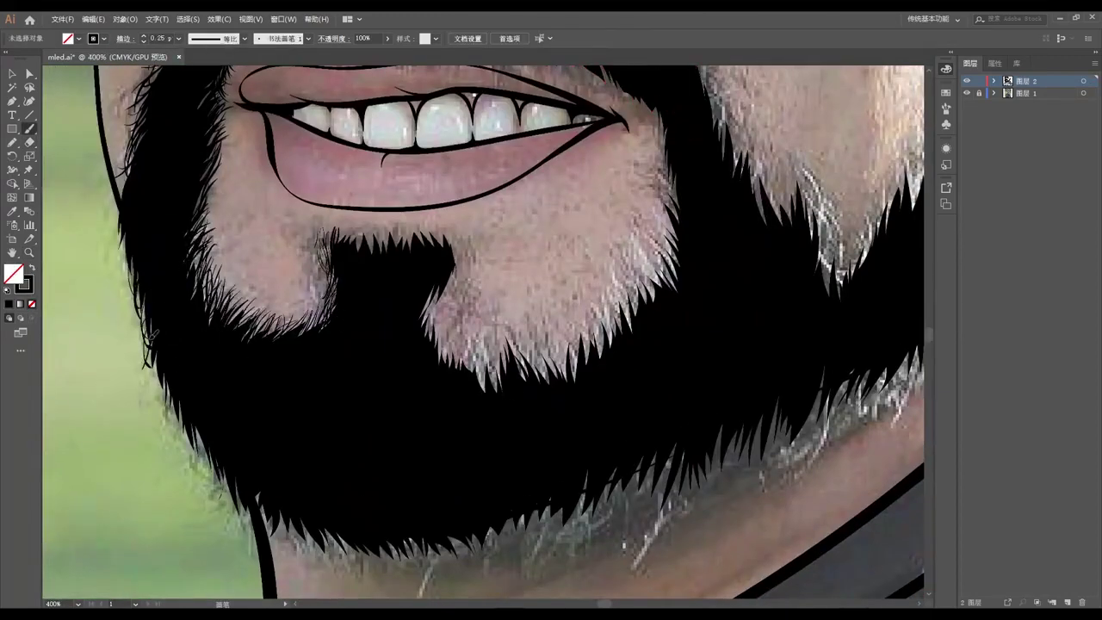
{"action": "mouse_move", "coordinate": [154, 331]}
{"action": "left_mouse_down"}
{"action": "mouse_move", "coordinate": [202, 465]}
{"action": "mouse_move", "coordinate": [245, 508]}
{"action": "left_mouse_up"}
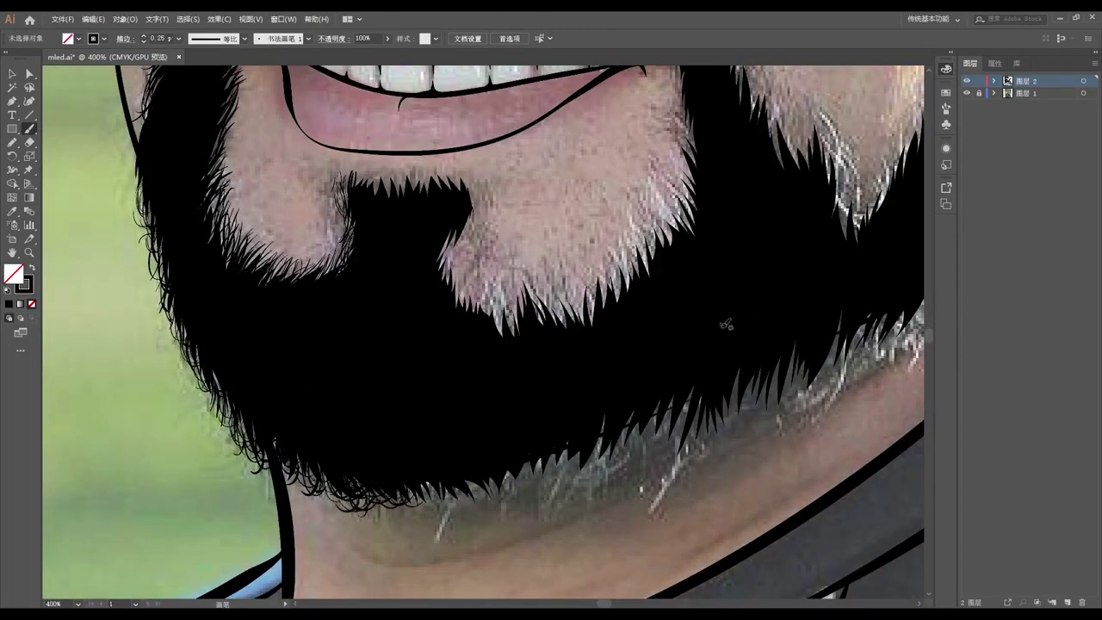
{"action": "left_click", "coordinate": [967, 93]}
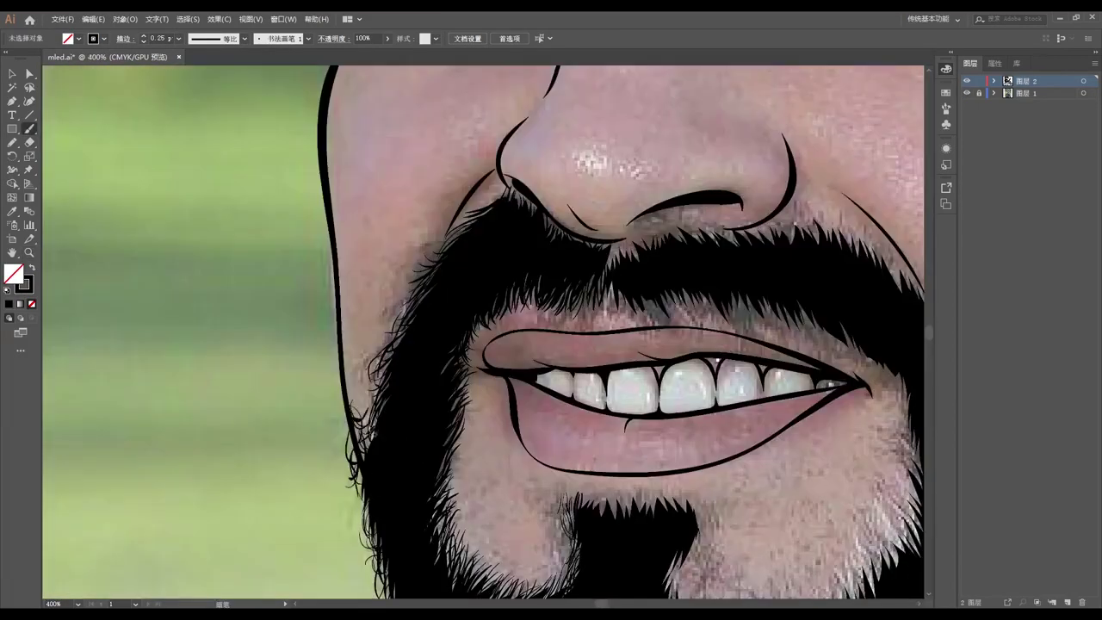
{"action": "left_click_drag", "start_coordinate": [513, 378], "coordinate": [482, 420]}
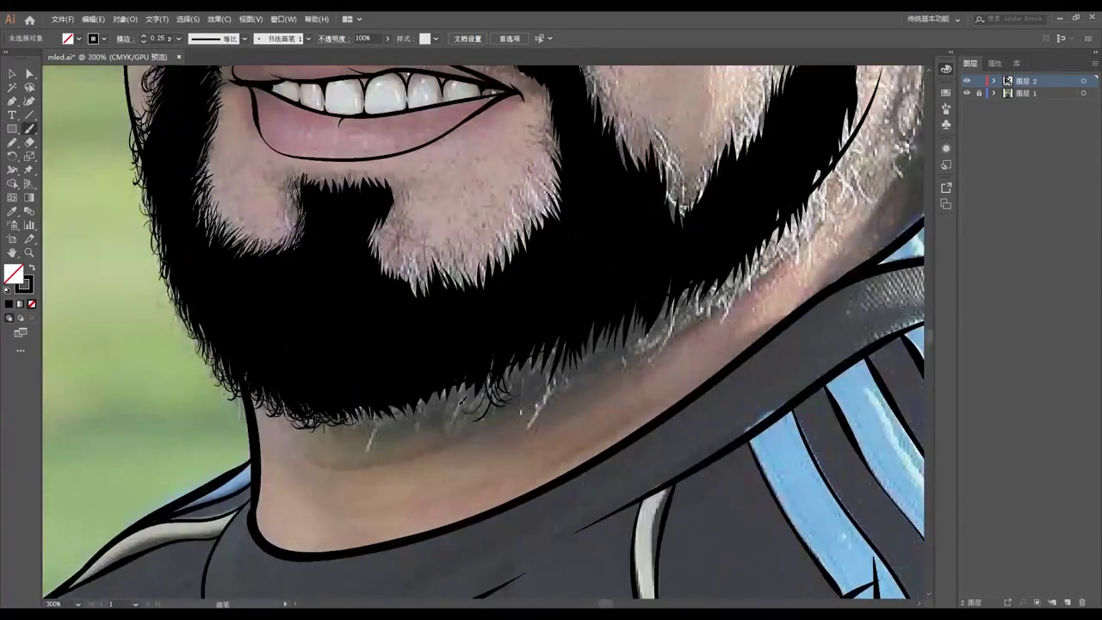
- Brush curly hairs along the beard's lower edge under the chin, raising the stroke weight to 0.5 pt
{"action": "mouse_move", "coordinate": [473, 377]}
{"action": "left_mouse_down"}
{"action": "mouse_move", "coordinate": [431, 422]}
{"action": "mouse_move", "coordinate": [362, 432]}
{"action": "left_mouse_up"}
{"action": "left_click_drag", "start_coordinate": [538, 357], "coordinate": [482, 400]}
{"action": "left_click_drag", "start_coordinate": [594, 349], "coordinate": [517, 391]}
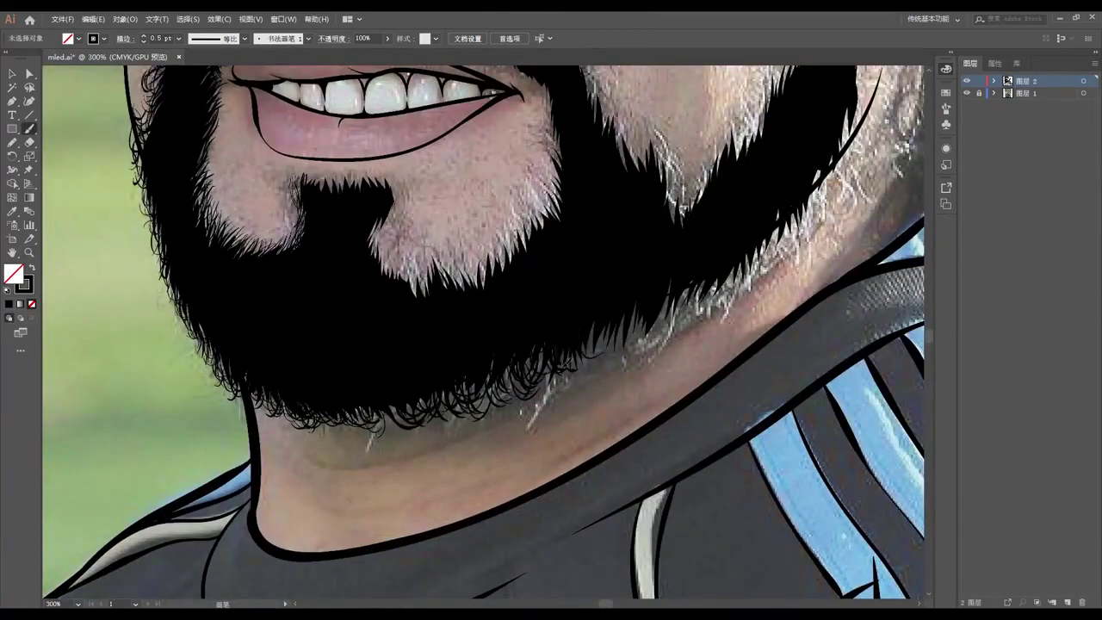
{"action": "left_click_drag", "start_coordinate": [660, 300], "coordinate": [559, 398]}
{"action": "left_click_drag", "start_coordinate": [473, 374], "coordinate": [413, 422]}
{"action": "left_click_drag", "start_coordinate": [551, 344], "coordinate": [426, 409]}
{"action": "left_click_drag", "start_coordinate": [646, 292], "coordinate": [595, 371]}
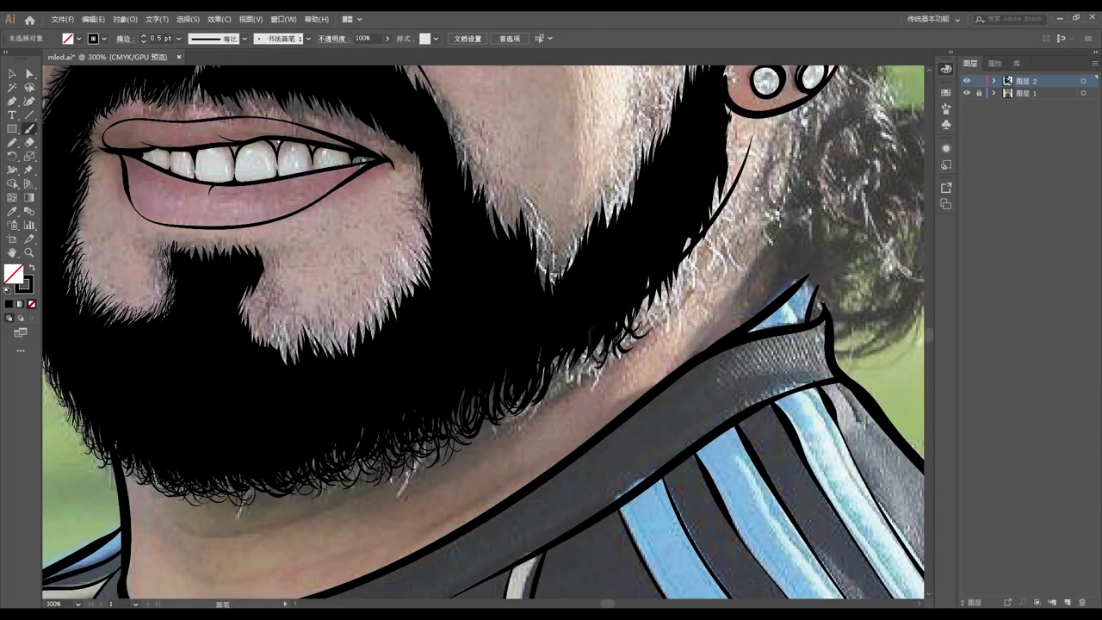
- Continue the curly 0.5 pt hairs along the lower right jaw and soften the notch where the cheek meets the beard
{"action": "left_click_drag", "start_coordinate": [667, 271], "coordinate": [551, 396]}
{"action": "left_click_drag", "start_coordinate": [689, 260], "coordinate": [663, 298]}
{"action": "mouse_move", "coordinate": [603, 258]}
{"action": "left_mouse_down"}
{"action": "mouse_move", "coordinate": [550, 331]}
{"action": "mouse_move", "coordinate": [568, 349]}
{"action": "left_mouse_up"}
{"action": "left_click_drag", "start_coordinate": [632, 196], "coordinate": [618, 250]}
{"action": "mouse_move", "coordinate": [604, 236]}
{"action": "left_mouse_down"}
{"action": "mouse_move", "coordinate": [591, 298]}
{"action": "mouse_move", "coordinate": [551, 338]}
{"action": "left_mouse_up"}
{"action": "left_click_drag", "start_coordinate": [558, 312], "coordinate": [504, 377]}
{"action": "left_click_drag", "start_coordinate": [522, 302], "coordinate": [497, 372]}
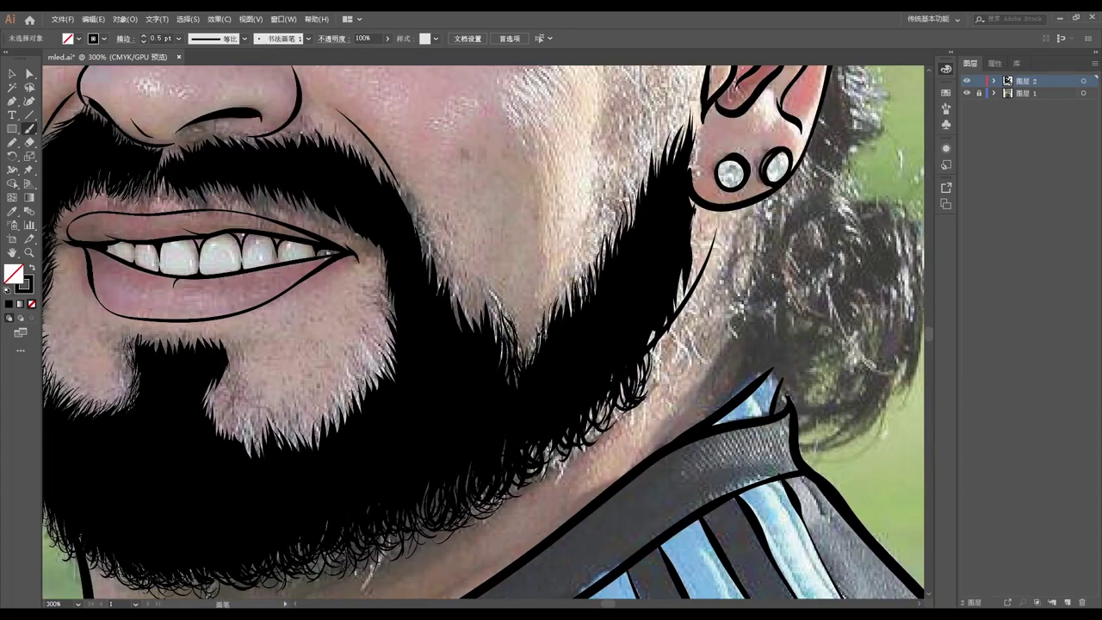
- Brush 0.5 pt hairs up the beard's right cheek edge and curly ones down the rear jaw below the earlobe
{"action": "left_click_drag", "start_coordinate": [551, 344], "coordinate": [520, 433]}
{"action": "left_click_drag", "start_coordinate": [618, 205], "coordinate": [600, 293]}
{"action": "left_click_drag", "start_coordinate": [606, 248], "coordinate": [591, 306]}
{"action": "left_click_drag", "start_coordinate": [639, 172], "coordinate": [613, 239]}
{"action": "left_click_drag", "start_coordinate": [613, 241], "coordinate": [594, 194]}
{"action": "mouse_move", "coordinate": [676, 241]}
{"action": "left_mouse_down"}
{"action": "mouse_move", "coordinate": [642, 288]}
{"action": "mouse_move", "coordinate": [631, 356]}
{"action": "left_mouse_up"}
{"action": "left_click_drag", "start_coordinate": [653, 326], "coordinate": [606, 412]}
{"action": "left_click_drag", "start_coordinate": [616, 372], "coordinate": [598, 422]}
{"action": "left_click_drag", "start_coordinate": [680, 259], "coordinate": [660, 324]}
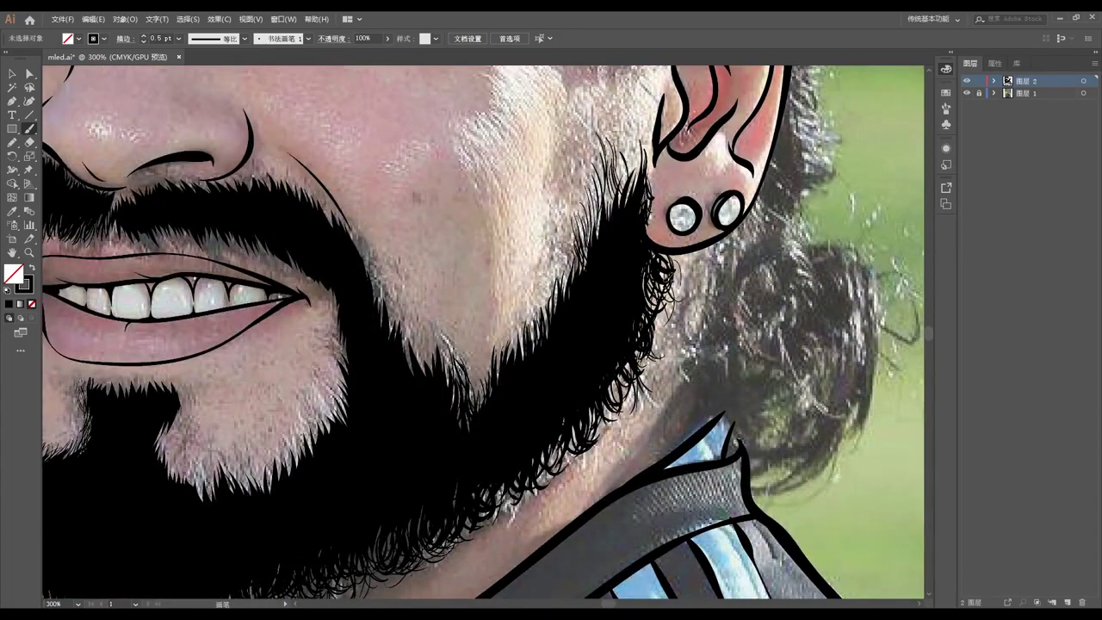
- Brush loose tapering 0.5 pt hairs up the sideburn in front of the right ear
{"action": "mouse_move", "coordinate": [653, 129]}
{"action": "left_mouse_down"}
{"action": "mouse_move", "coordinate": [623, 189]}
{"action": "mouse_move", "coordinate": [629, 270]}
{"action": "left_mouse_up"}
{"action": "scroll", "coordinate": [630, 222], "scroll_direction": "up", "scroll_amount": 3}
{"action": "mouse_move", "coordinate": [620, 236]}
{"action": "left_mouse_down"}
{"action": "mouse_move", "coordinate": [589, 300]}
{"action": "mouse_move", "coordinate": [598, 305]}
{"action": "left_mouse_up"}
{"action": "left_click_drag", "start_coordinate": [593, 277], "coordinate": [573, 329]}
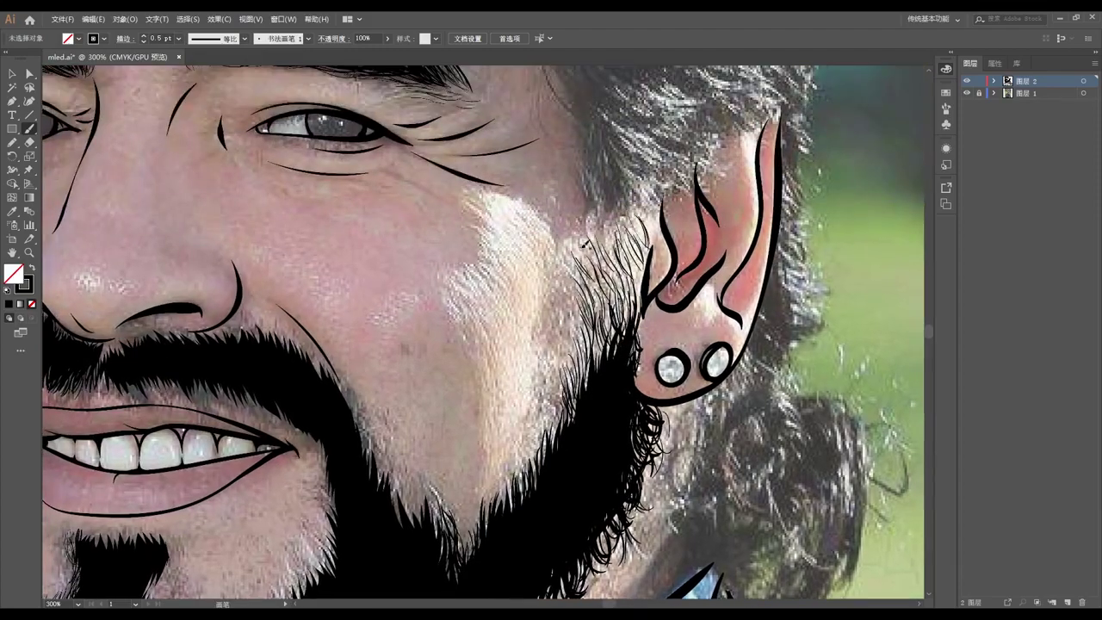
{"action": "left_click_drag", "start_coordinate": [621, 260], "coordinate": [602, 325]}
{"action": "double_click", "coordinate": [29, 252]}
{"action": "left_click", "coordinate": [966, 93]}
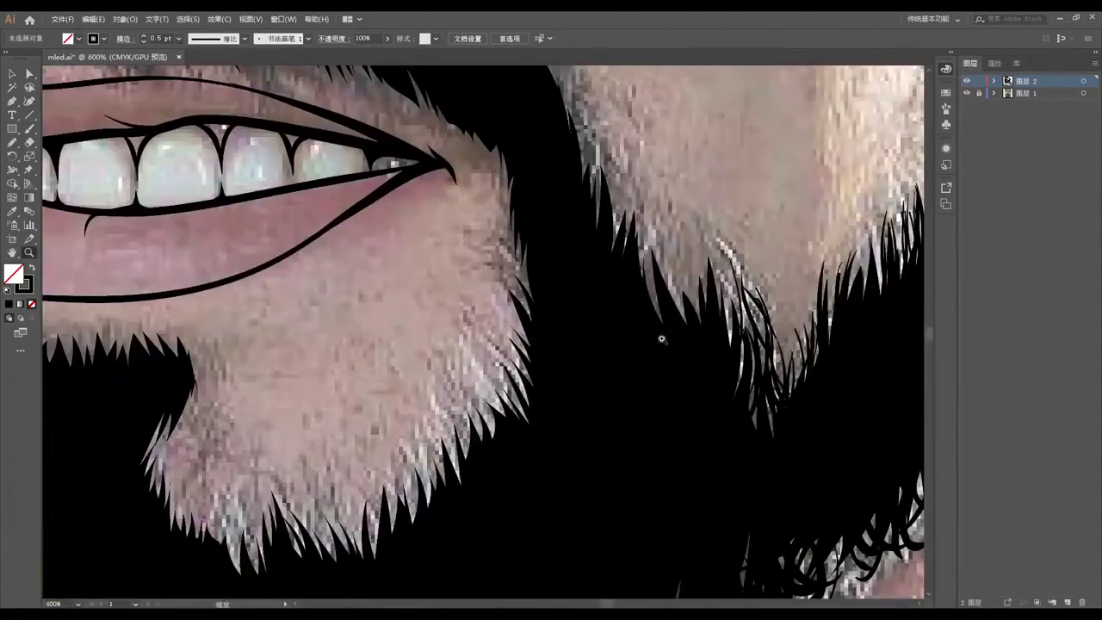
- Set the brush stroke to 0.25 pt and add fine hairs along the beard's inner edge below the right mouth corner
{"action": "key", "text": "b"}
{"action": "left_click_drag", "start_coordinate": [527, 331], "coordinate": [478, 410]}
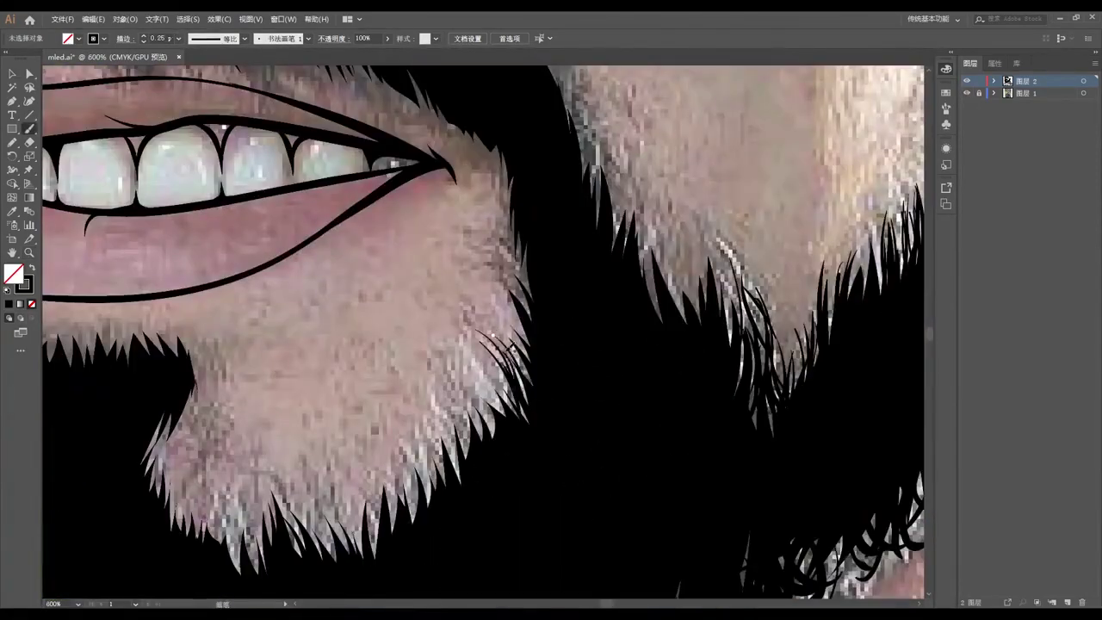
{"action": "left_click_drag", "start_coordinate": [528, 296], "coordinate": [494, 379]}
{"action": "left_click_drag", "start_coordinate": [530, 248], "coordinate": [500, 319]}
{"action": "left_click_drag", "start_coordinate": [520, 213], "coordinate": [498, 257]}
{"action": "left_click_drag", "start_coordinate": [513, 187], "coordinate": [483, 241]}
{"action": "left_click_drag", "start_coordinate": [510, 150], "coordinate": [463, 236]}
- Brush fine 0.25 pt hairs along the lower edge of the right mustache above the upper lip
{"action": "scroll", "coordinate": [475, 129], "scroll_direction": "up", "scroll_amount": 5}
{"action": "left_click_drag", "start_coordinate": [547, 248], "coordinate": [521, 296]}
{"action": "left_click_drag", "start_coordinate": [368, 150], "coordinate": [345, 192]}
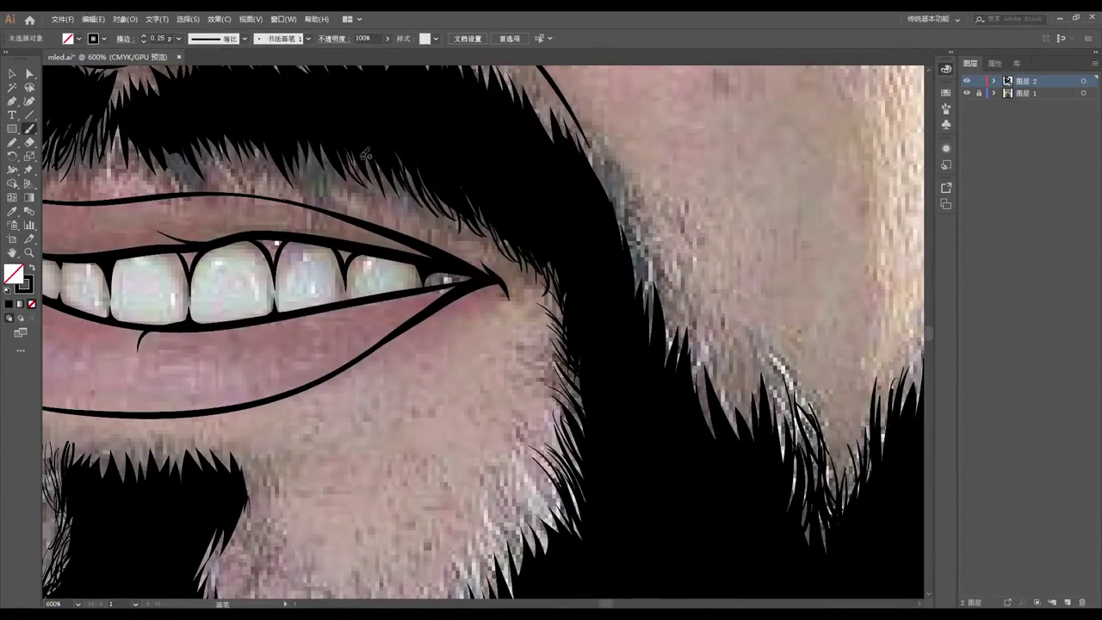
{"action": "left_click_drag", "start_coordinate": [334, 139], "coordinate": [312, 186]}
{"action": "mouse_move", "coordinate": [322, 129]}
{"action": "left_mouse_down"}
{"action": "mouse_move", "coordinate": [300, 181]}
{"action": "mouse_move", "coordinate": [244, 226]}
{"action": "left_mouse_up"}
- Refine the soul patch, the right chin edge and the beard's curly underside with extra 0.25 pt hairs
{"action": "scroll", "coordinate": [258, 172], "scroll_direction": "up", "scroll_amount": 2}
{"action": "scroll", "coordinate": [232, 166], "scroll_direction": "down", "scroll_amount": 2}
{"action": "scroll", "coordinate": [345, 302], "scroll_direction": "down", "scroll_amount": 6}
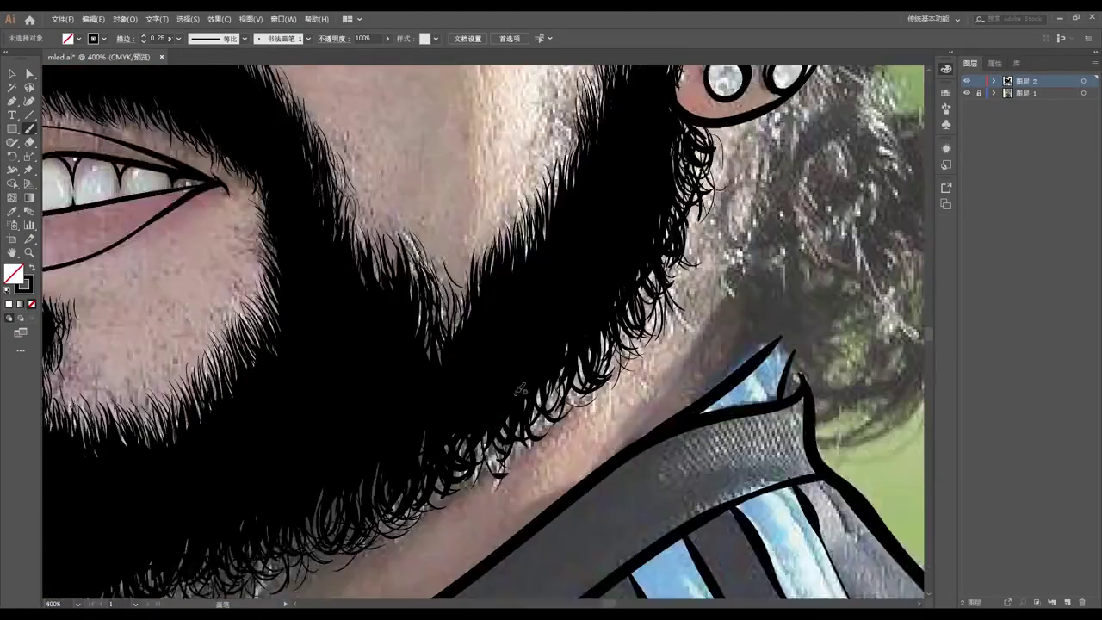
{"action": "scroll", "coordinate": [456, 446], "scroll_direction": "up", "scroll_amount": 2}
{"action": "scroll", "coordinate": [482, 336], "scroll_direction": "left", "scroll_amount": 3}
{"action": "scroll", "coordinate": [482, 335], "scroll_direction": "up", "scroll_amount": 1}
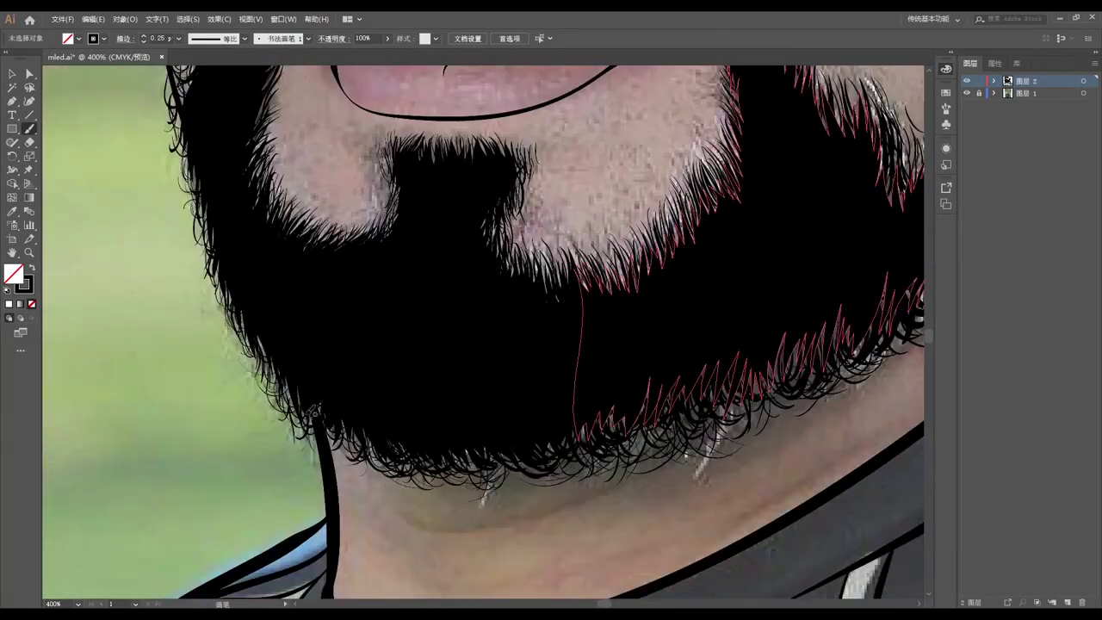
{"action": "scroll", "coordinate": [560, 371], "scroll_direction": "right", "scroll_amount": 6}
{"action": "scroll", "coordinate": [560, 370], "scroll_direction": "up", "scroll_amount": 1}
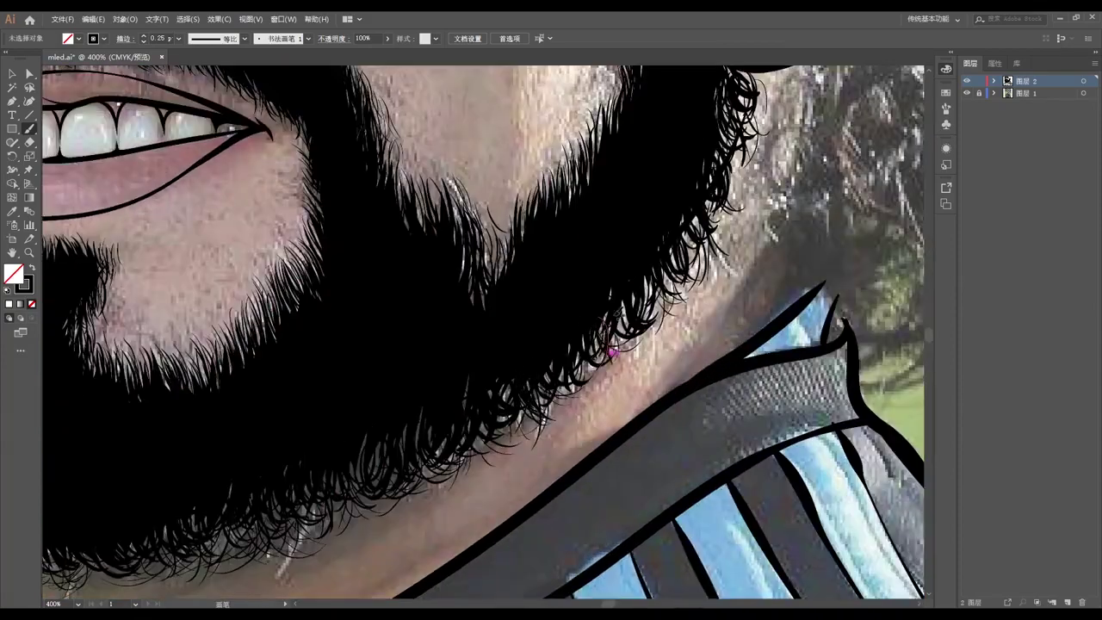
{"action": "scroll", "coordinate": [587, 389], "scroll_direction": "right", "scroll_amount": 2}
{"action": "scroll", "coordinate": [587, 389], "scroll_direction": "up", "scroll_amount": 1}
{"action": "scroll", "coordinate": [585, 389], "scroll_direction": "down", "scroll_amount": 8}
- Using a black fill without stroke, pencil a solid hair shape beside the left temple and forehead
{"action": "key", "text": "ctrl+shift+w"}
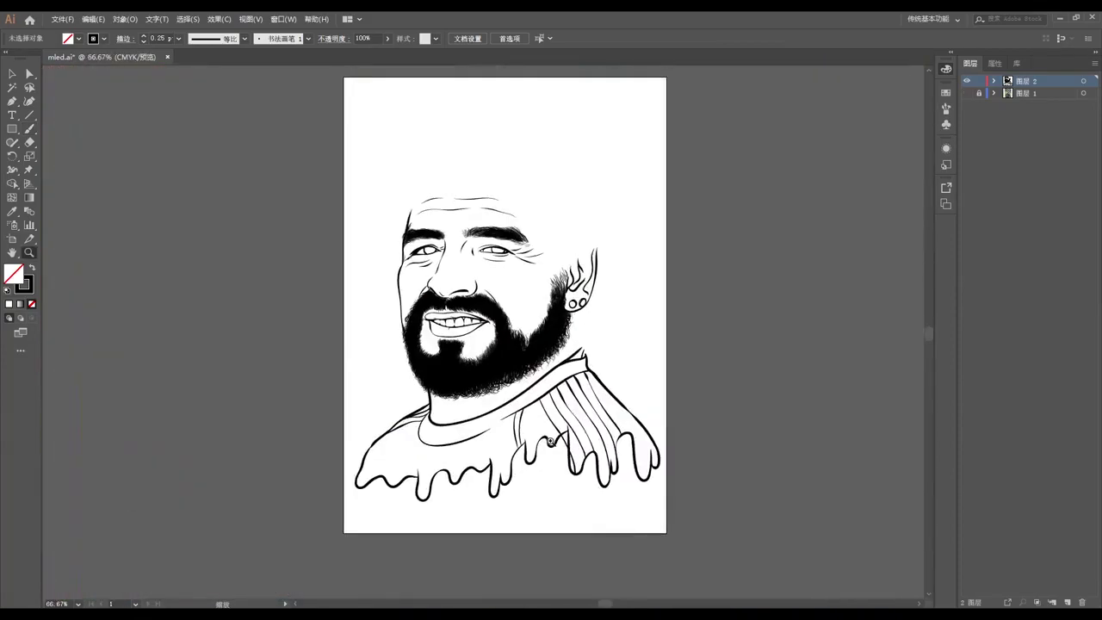
{"action": "scroll", "coordinate": [486, 331], "scroll_direction": "up", "scroll_amount": 3}
{"action": "key", "text": "ctrl+shift+w"}
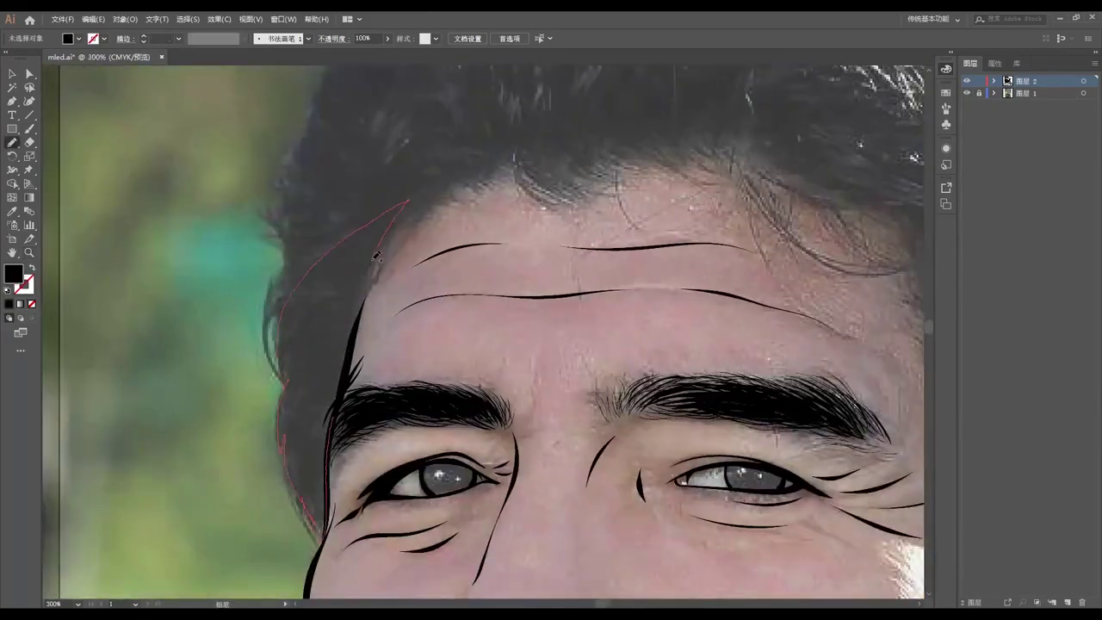
{"action": "left_click_drag", "start_coordinate": [376, 255], "coordinate": [319, 525]}
- Pencil a solid black hair shape over the crown, with a jagged hairline above the forehead
{"action": "scroll", "coordinate": [288, 435], "scroll_direction": "up", "scroll_amount": 2}
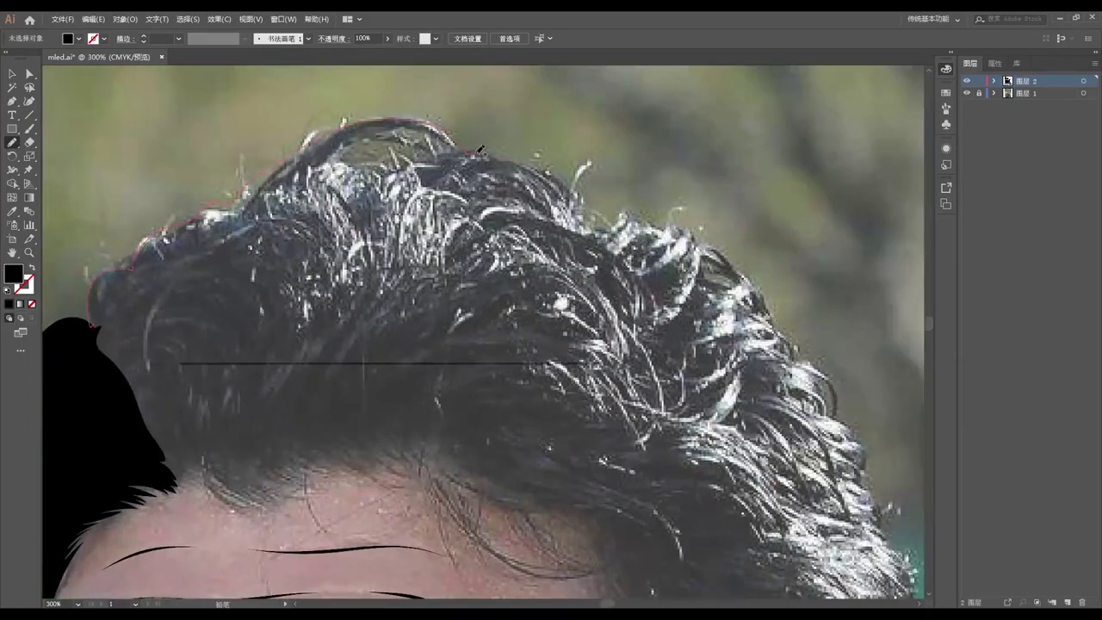
{"action": "left_click_drag", "start_coordinate": [568, 398], "coordinate": [343, 449]}
{"action": "left_click_drag", "start_coordinate": [234, 472], "coordinate": [229, 475]}
{"action": "scroll", "coordinate": [234, 472], "scroll_direction": "down", "scroll_amount": 2}
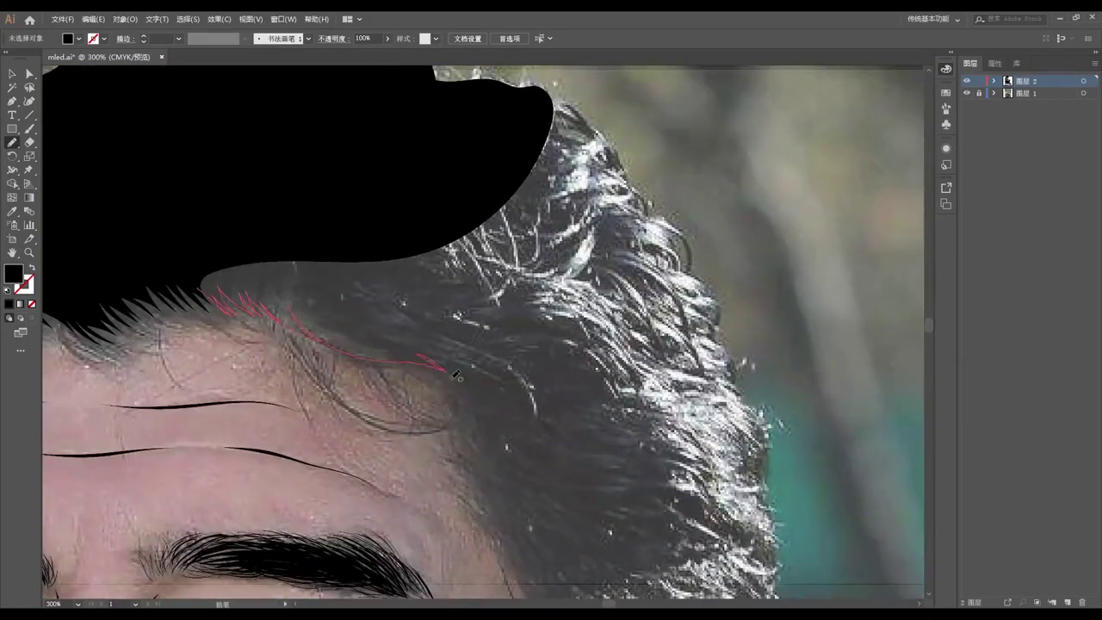
- Extend the solid black hair down the right side of the head with jagged pencil shapes along the temple hairline
{"action": "left_click_drag", "start_coordinate": [456, 375], "coordinate": [500, 103]}
{"action": "scroll", "coordinate": [499, 103], "scroll_direction": "down", "scroll_amount": 2}
{"action": "mouse_move", "coordinate": [346, 206]}
{"action": "left_mouse_down"}
{"action": "mouse_move", "coordinate": [361, 216]}
{"action": "mouse_move", "coordinate": [410, 324]}
{"action": "left_mouse_up"}
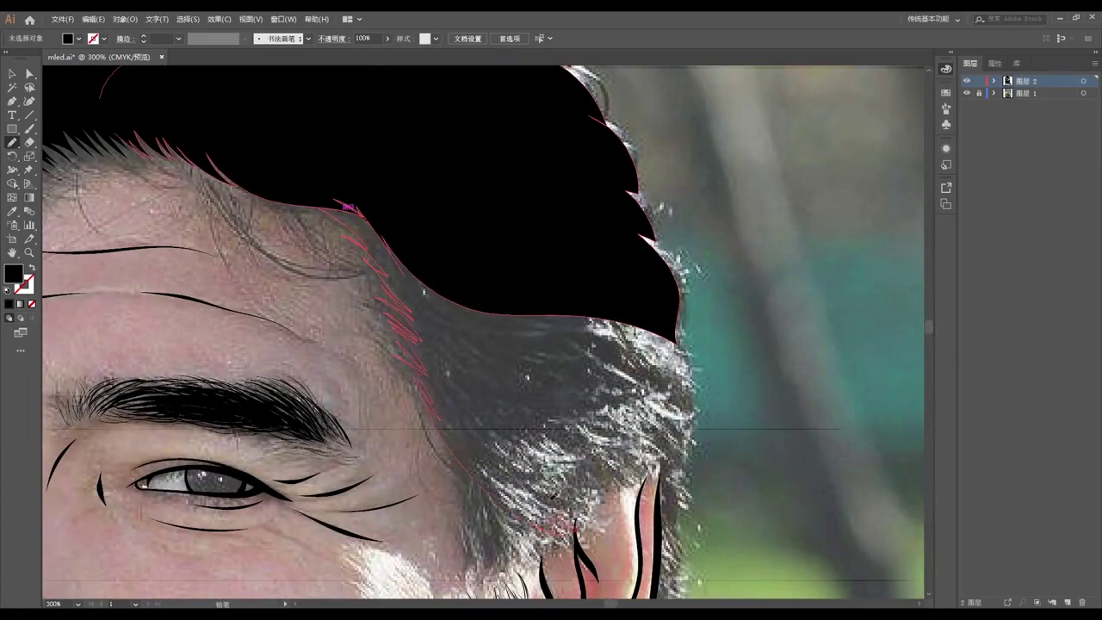
{"action": "left_click_drag", "start_coordinate": [568, 231], "coordinate": [482, 414]}
- Pencil the black hair above and behind the right ear, continuing down into the curled hair at the neck
{"action": "scroll", "coordinate": [482, 414], "scroll_direction": "down", "scroll_amount": 3}
{"action": "left_click_drag", "start_coordinate": [416, 362], "coordinate": [439, 353]}
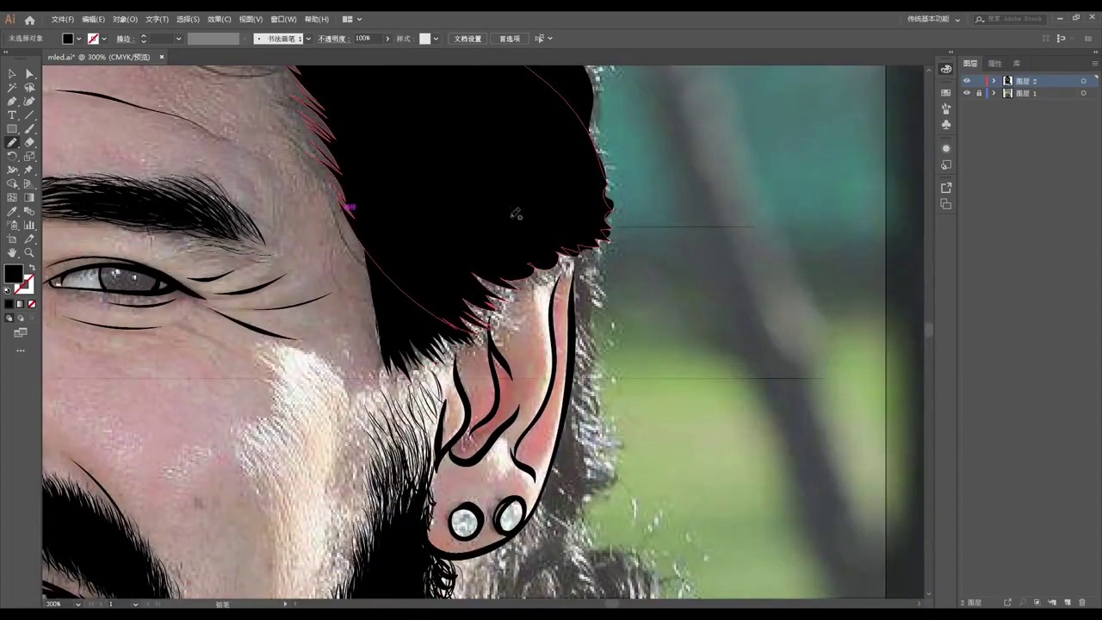
{"action": "scroll", "coordinate": [532, 253], "scroll_direction": "down", "scroll_amount": 1}
{"action": "scroll", "coordinate": [564, 448], "scroll_direction": "down", "scroll_amount": 5}
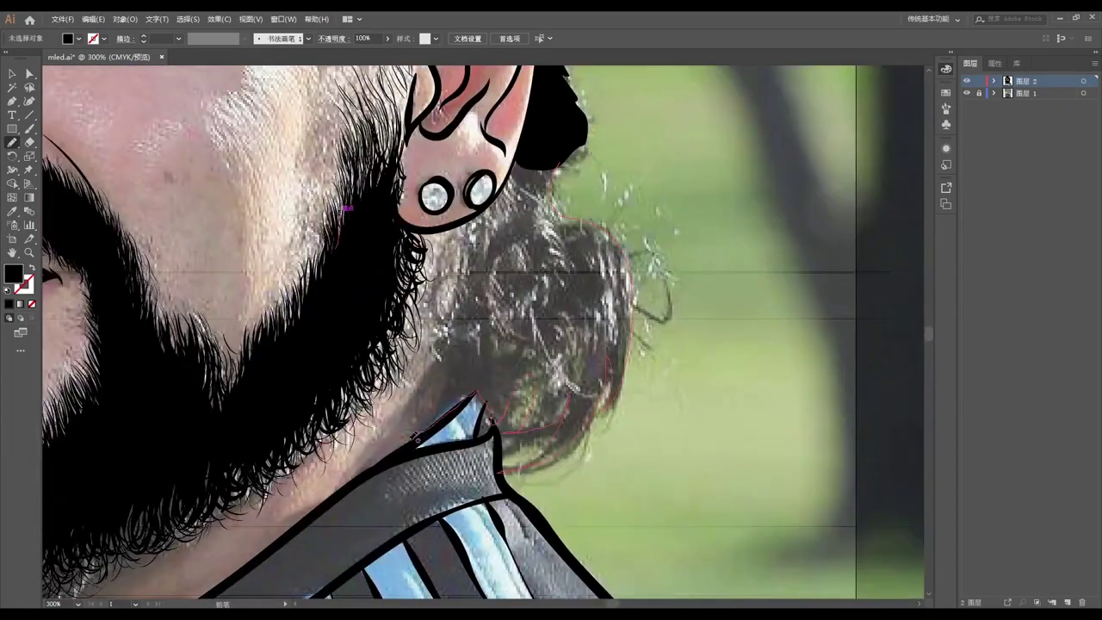
{"action": "scroll", "coordinate": [474, 255], "scroll_direction": "down", "scroll_amount": 5}
- Fill the right eye's iris with solid black and pencil jagged lashes under its upper lid
{"action": "key", "text": "ctrl+shift+w"}
{"action": "scroll", "coordinate": [511, 370], "scroll_direction": "up", "scroll_amount": 8}
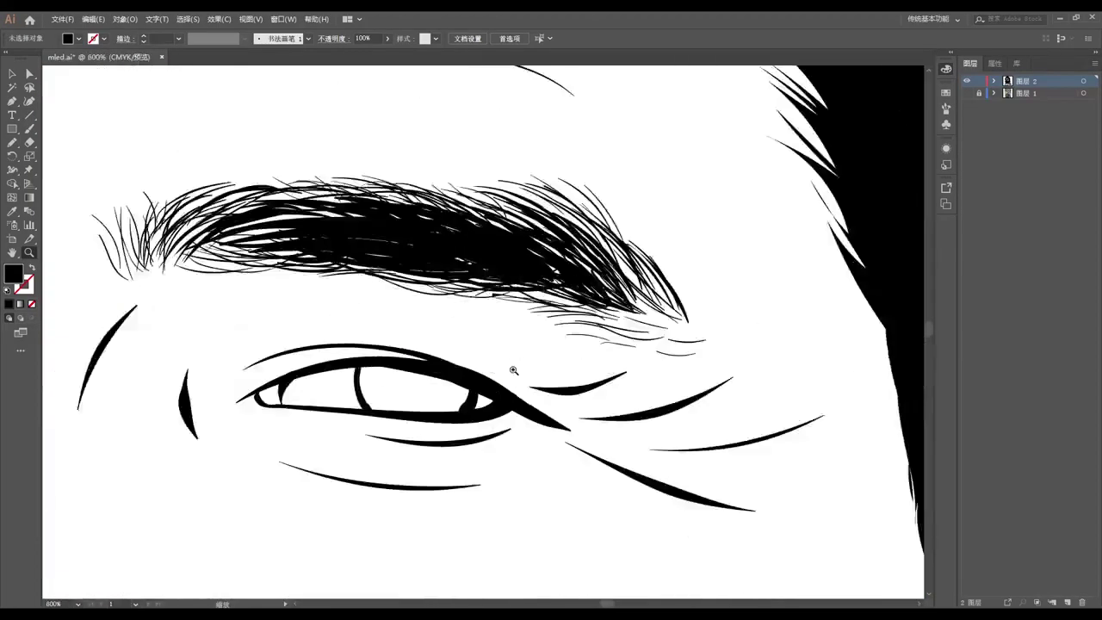
{"action": "key", "text": "ctrl+shift+w"}
{"action": "left_click_drag", "start_coordinate": [533, 356], "coordinate": [534, 354]}
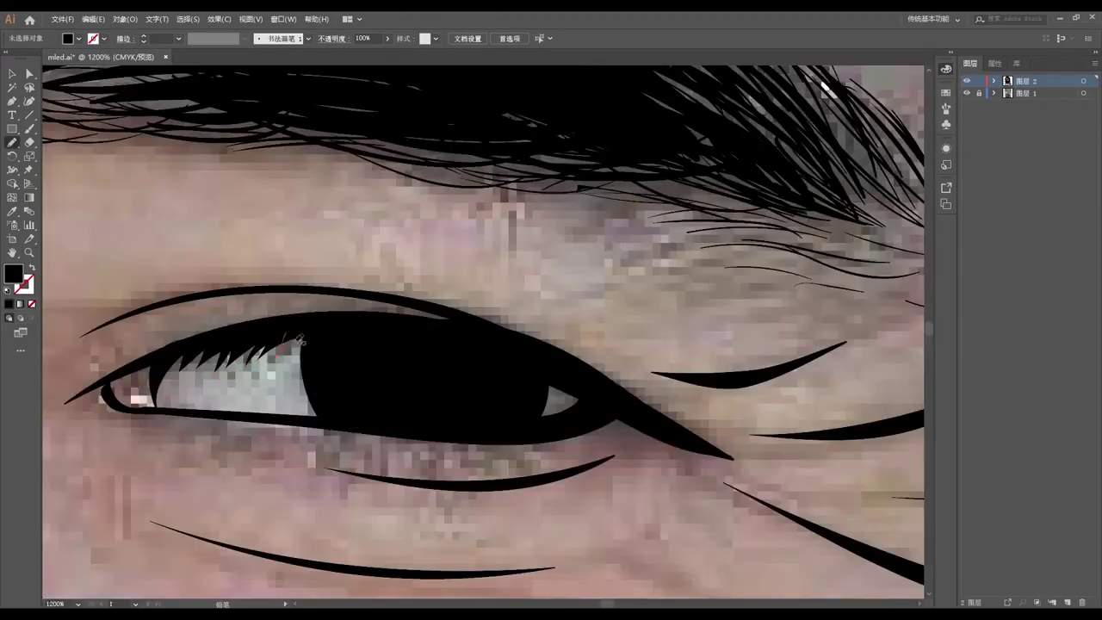
{"action": "scroll", "coordinate": [534, 355], "scroll_direction": "down", "scroll_amount": 5}
{"action": "scroll", "coordinate": [517, 336], "scroll_direction": "up", "scroll_amount": 5}
{"action": "scroll", "coordinate": [571, 371], "scroll_direction": "up", "scroll_amount": 2}
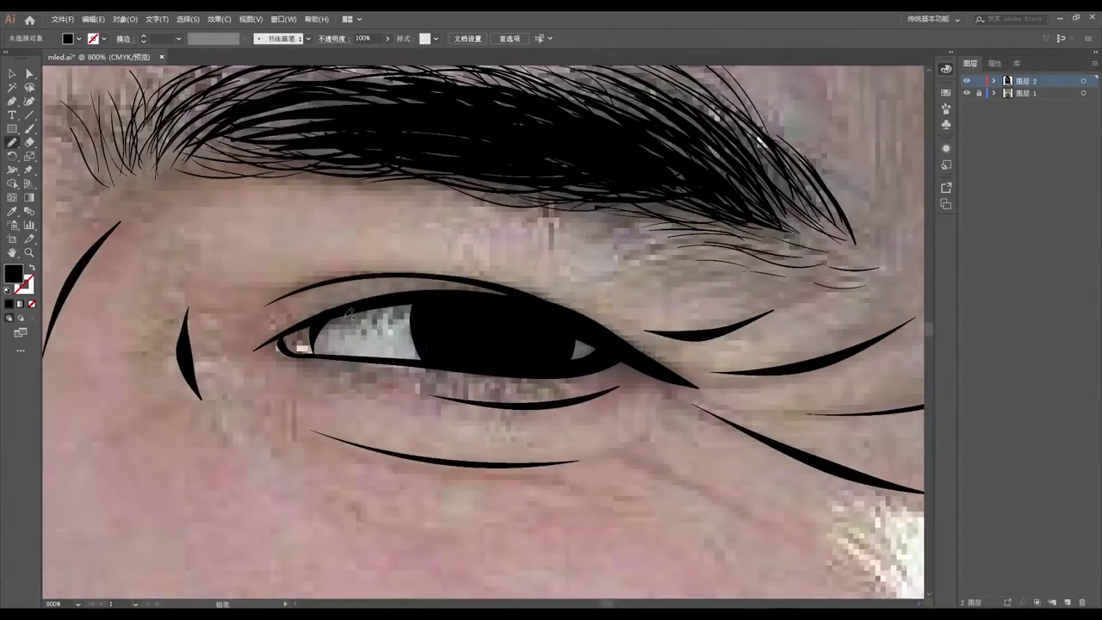
- Redraw the right eye's upper lashes and pencil pointed lashes along the left eye's upper lid and outer corner
{"action": "scroll", "coordinate": [572, 371], "scroll_direction": "down", "scroll_amount": 5}
{"action": "scroll", "coordinate": [336, 355], "scroll_direction": "up", "scroll_amount": 5}
{"action": "scroll", "coordinate": [335, 356], "scroll_direction": "down", "scroll_amount": 5}
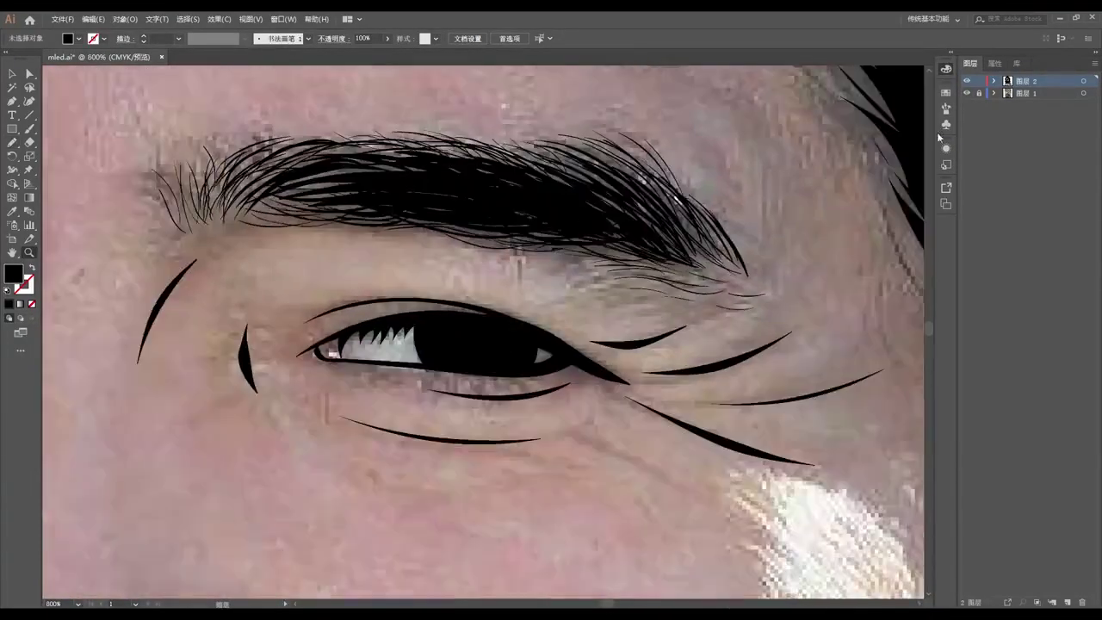
{"action": "scroll", "coordinate": [493, 330], "scroll_direction": "up", "scroll_amount": 5}
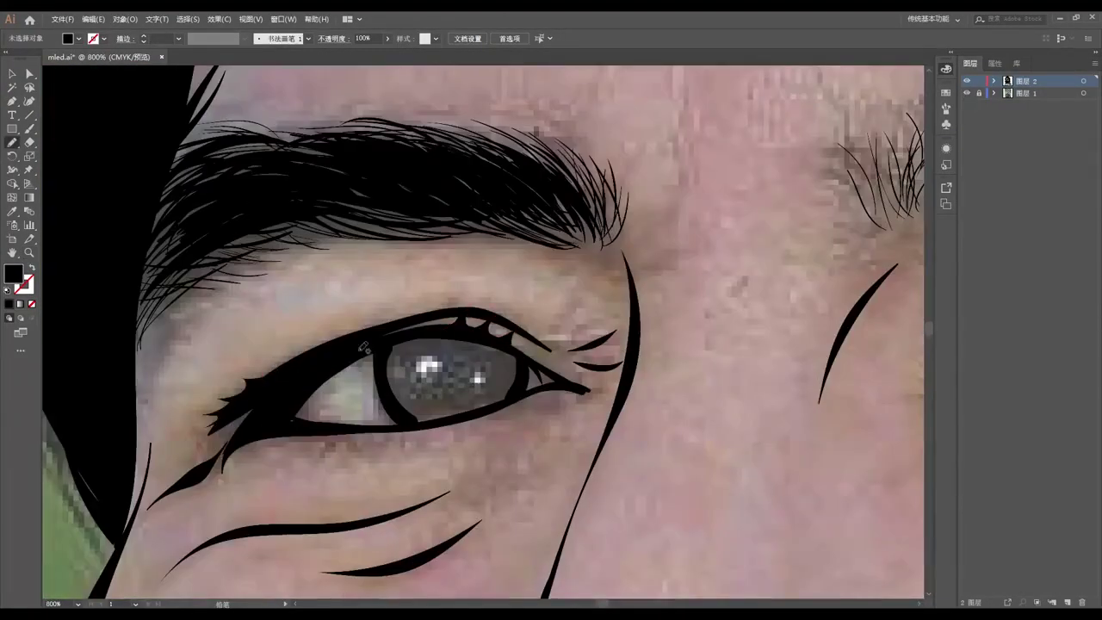
{"action": "scroll", "coordinate": [450, 138], "scroll_direction": "down", "scroll_amount": 5}
- Swap to a black 0.5 pt stroke and brush loose curved strands around the neck hair and below the earlobe
{"action": "key", "text": "shift+x"}
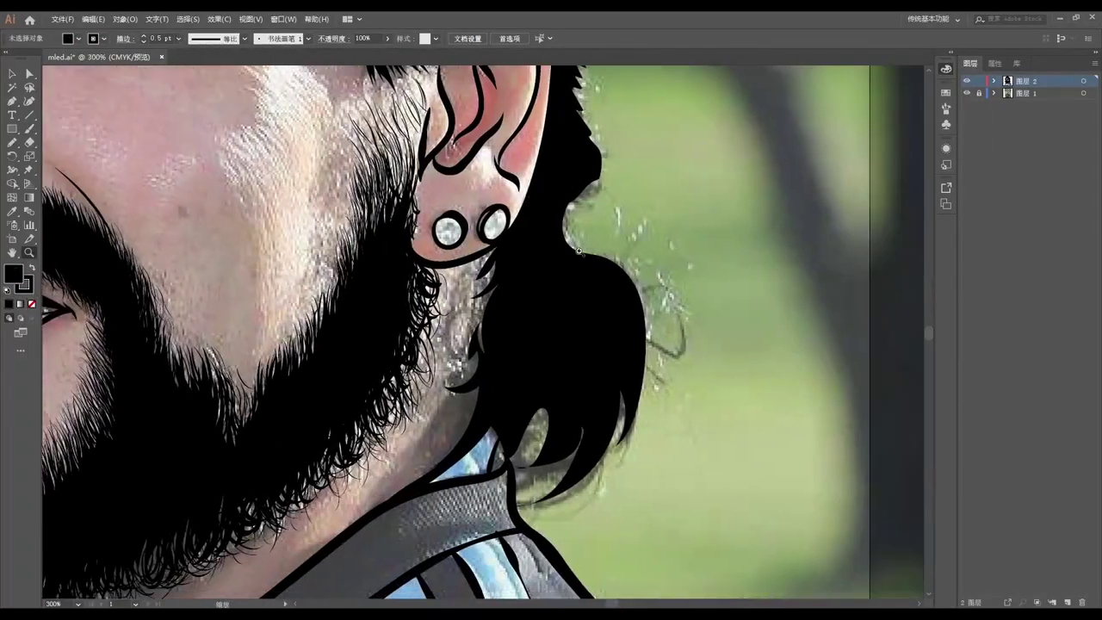
{"action": "left_click_drag", "start_coordinate": [487, 258], "coordinate": [454, 344]}
{"action": "left_click_drag", "start_coordinate": [526, 411], "coordinate": [602, 503]}
{"action": "left_click_drag", "start_coordinate": [627, 297], "coordinate": [650, 443]}
{"action": "left_click_drag", "start_coordinate": [594, 137], "coordinate": [572, 242]}
{"action": "mouse_move", "coordinate": [629, 267]}
{"action": "left_mouse_down"}
{"action": "mouse_move", "coordinate": [681, 353]}
{"action": "mouse_move", "coordinate": [663, 417]}
{"action": "left_mouse_up"}
{"action": "mouse_move", "coordinate": [534, 415]}
{"action": "left_mouse_down"}
{"action": "mouse_move", "coordinate": [522, 462]}
{"action": "mouse_move", "coordinate": [577, 478]}
{"action": "left_mouse_up"}
- Brush curved 0.5 pt strands along the outer hair contour behind the ear and up the right side
{"action": "scroll", "coordinate": [523, 463], "scroll_direction": "up", "scroll_amount": 5}
{"action": "left_click_drag", "start_coordinate": [556, 241], "coordinate": [551, 283]}
{"action": "left_click_drag", "start_coordinate": [544, 297], "coordinate": [551, 394]}
{"action": "scroll", "coordinate": [551, 344], "scroll_direction": "up", "scroll_amount": 5}
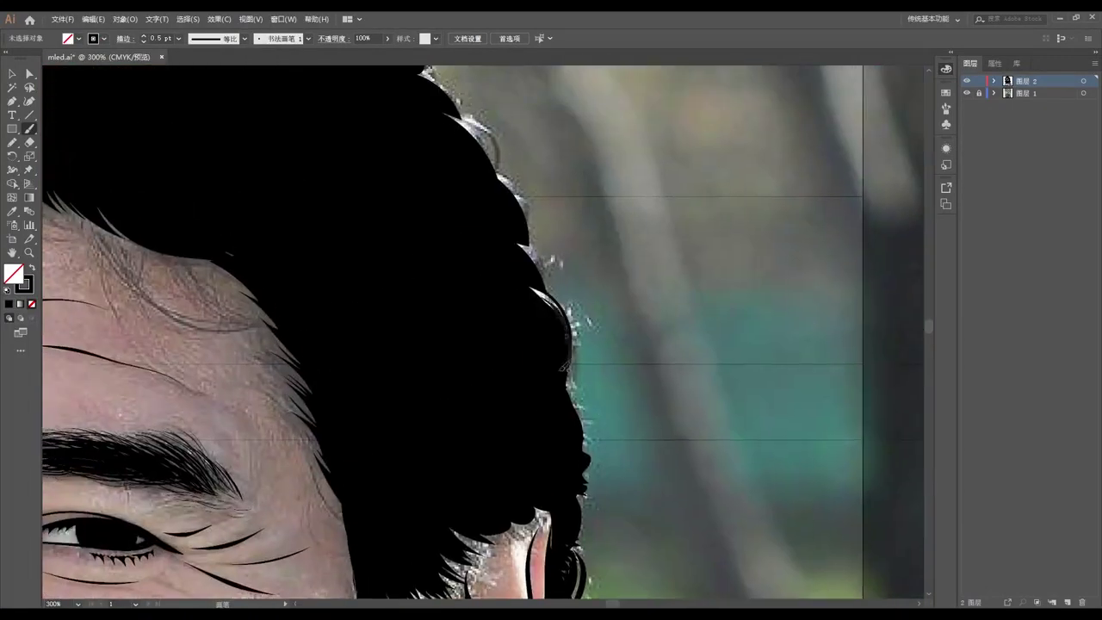
{"action": "left_click_drag", "start_coordinate": [526, 243], "coordinate": [542, 289]}
{"action": "left_click_drag", "start_coordinate": [538, 292], "coordinate": [586, 396]}
- Brush curved 0.5 pt strands along the crown and the left hair contour, and view the whole portrait without the photo
{"action": "scroll", "coordinate": [576, 292], "scroll_direction": "up", "scroll_amount": 3}
{"action": "left_click_drag", "start_coordinate": [448, 148], "coordinate": [558, 293]}
{"action": "scroll", "coordinate": [510, 280], "scroll_direction": "left", "scroll_amount": 10}
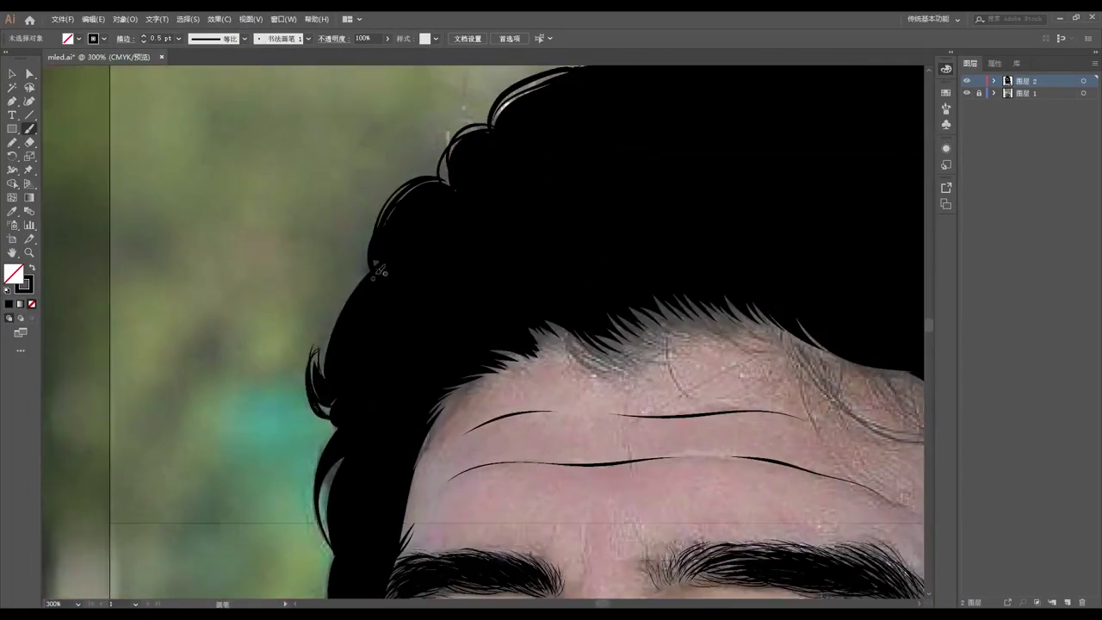
{"action": "key", "text": "z"}
{"action": "left_click", "coordinate": [652, 304], "text": "alt"}
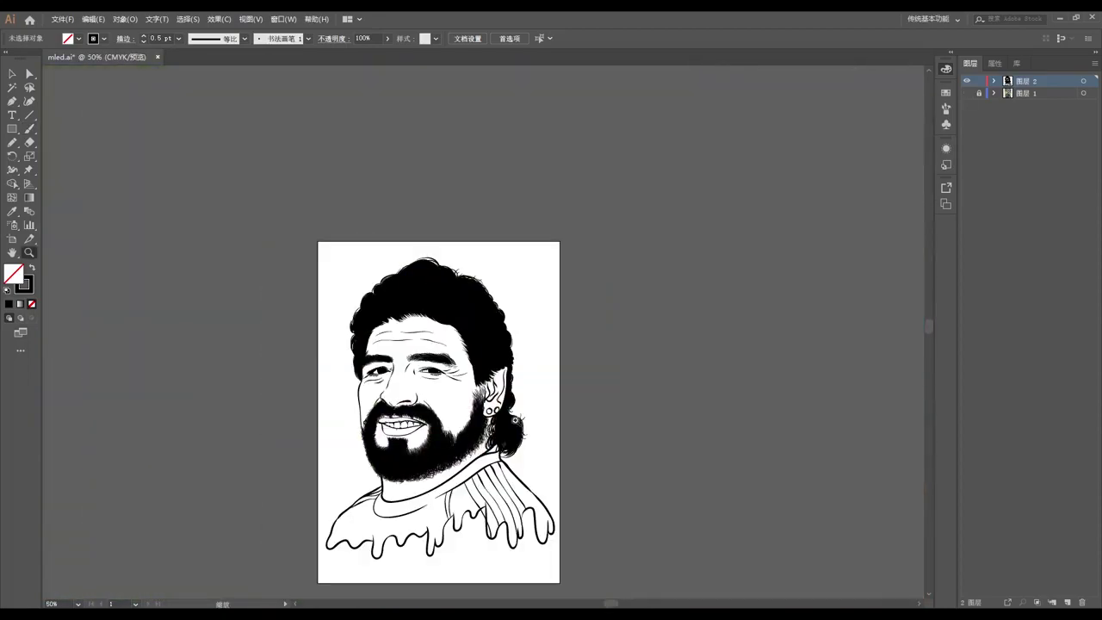
- Brush thin 0.5 pt strands along the forehead hairline and down the temple beside the right eyebrow
{"action": "left_click_drag", "start_coordinate": [516, 420], "coordinate": [410, 195]}
{"action": "left_click_drag", "start_coordinate": [293, 345], "coordinate": [371, 299]}
{"action": "mouse_move", "coordinate": [344, 345]}
{"action": "left_mouse_down"}
{"action": "mouse_move", "coordinate": [426, 280]}
{"action": "mouse_move", "coordinate": [517, 452]}
{"action": "left_mouse_up"}
{"action": "scroll", "coordinate": [516, 327], "scroll_direction": "right", "scroll_amount": 3}
{"action": "left_click_drag", "start_coordinate": [435, 319], "coordinate": [637, 439]}
{"action": "scroll", "coordinate": [551, 275], "scroll_direction": "down", "scroll_amount": 5}
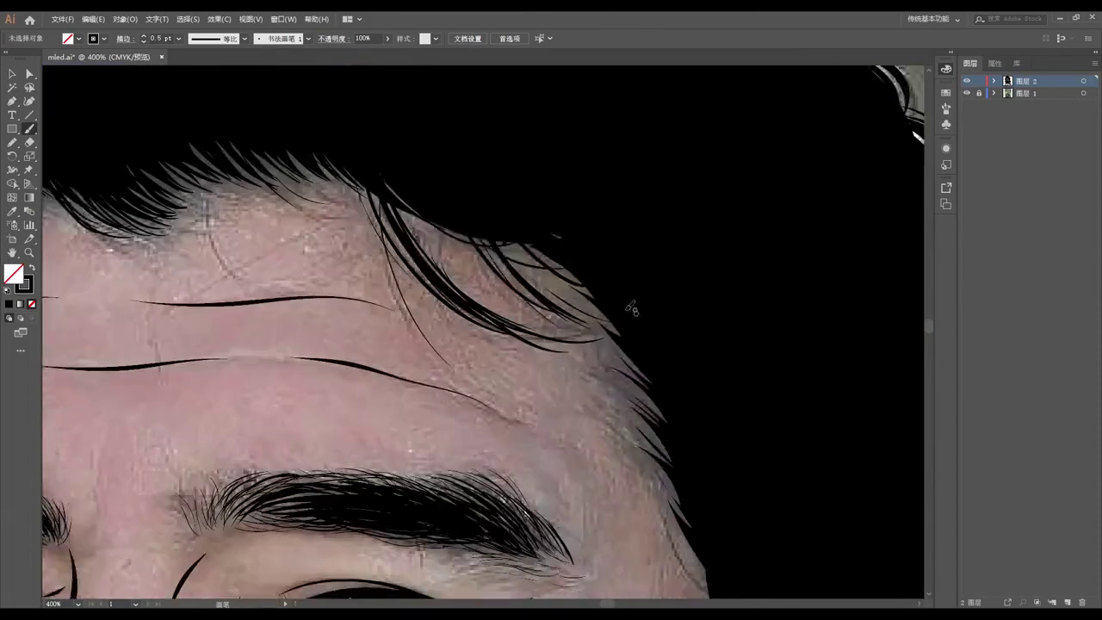
{"action": "left_click_drag", "start_coordinate": [482, 163], "coordinate": [555, 258]}
{"action": "scroll", "coordinate": [553, 259], "scroll_direction": "down", "scroll_amount": 5}
{"action": "scroll", "coordinate": [553, 259], "scroll_direction": "right", "scroll_amount": 2}
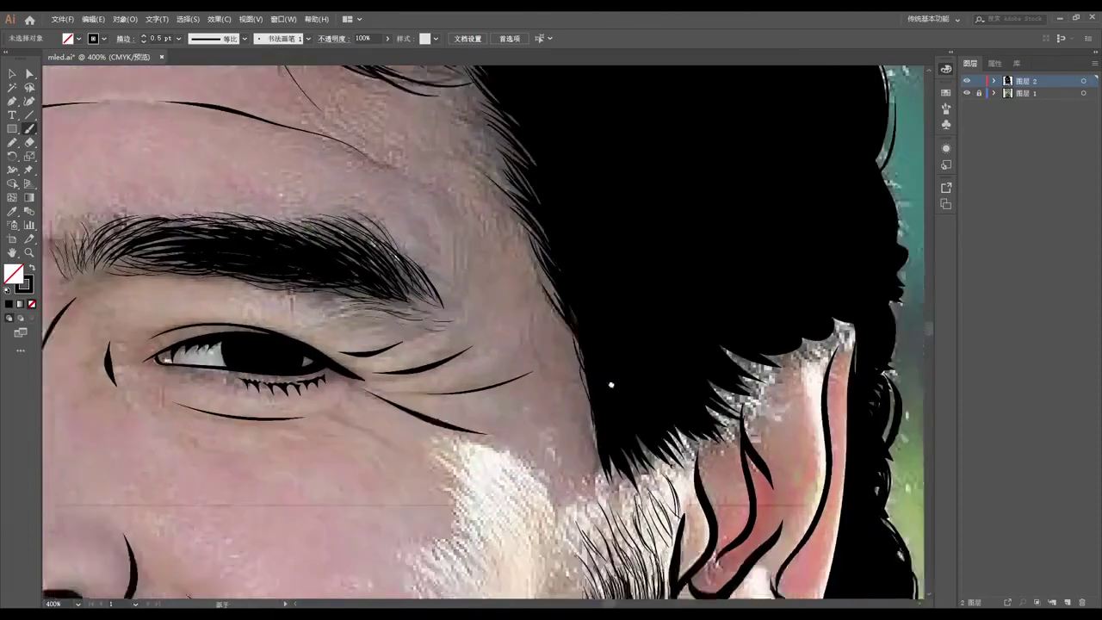
- Brush curved 0.5 pt strands along the sideburn hair above the ear and loose wisps hanging over the forehead
{"action": "scroll", "coordinate": [706, 306], "scroll_direction": "right", "scroll_amount": 4}
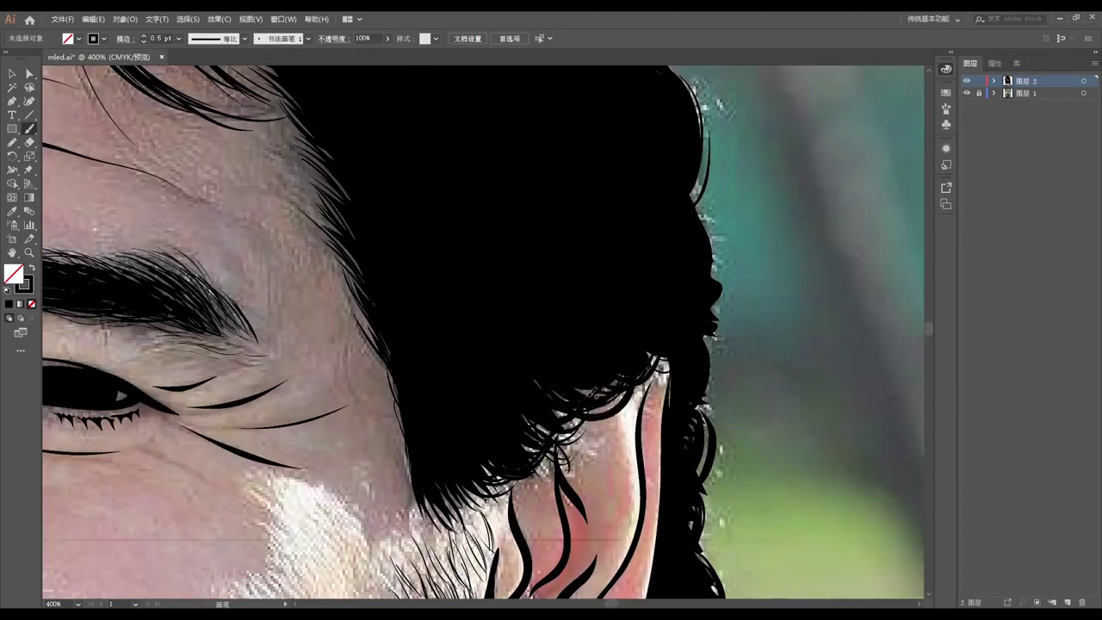
{"action": "key", "text": "ctrl+0"}
{"action": "scroll", "coordinate": [351, 283], "scroll_direction": "up", "scroll_amount": 6}
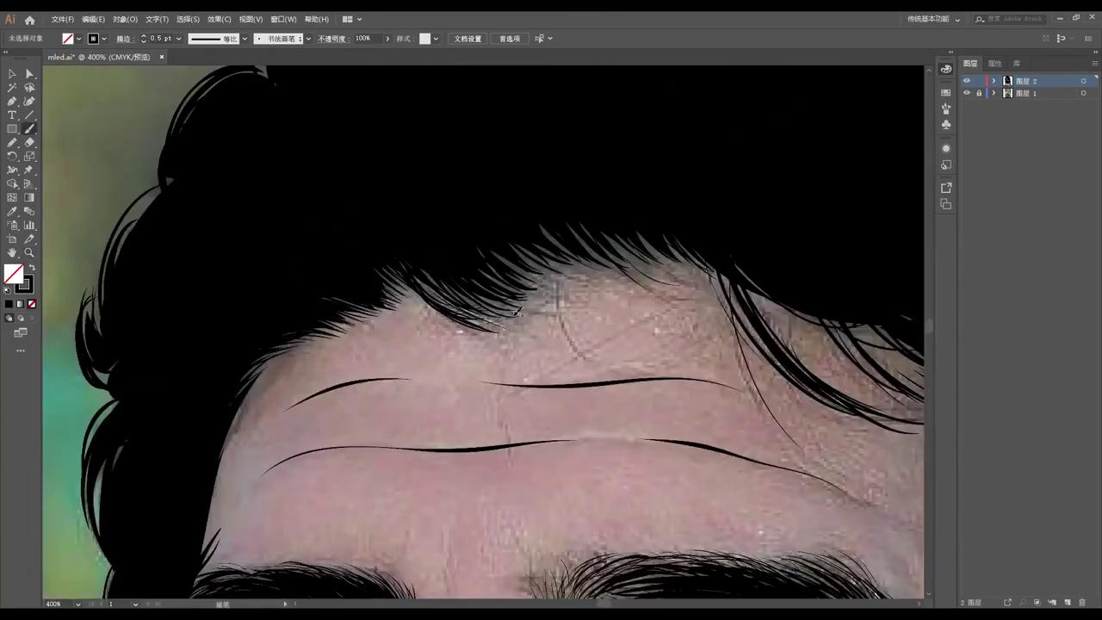
{"action": "scroll", "coordinate": [251, 299], "scroll_direction": "down", "scroll_amount": 3}
{"action": "scroll", "coordinate": [564, 141], "scroll_direction": "right", "scroll_amount": 5}
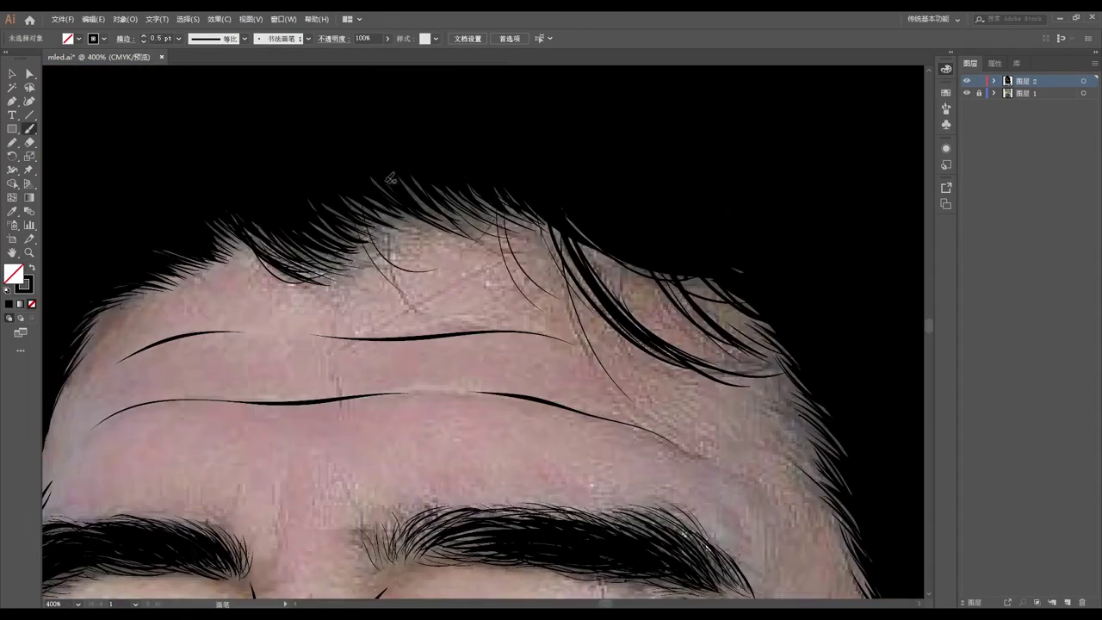
- Thicken the right temple hairline with more short 0.5 pt strands beside the eyebrow
{"action": "scroll", "coordinate": [559, 198], "scroll_direction": "down", "scroll_amount": 2}
{"action": "scroll", "coordinate": [574, 238], "scroll_direction": "down", "scroll_amount": 1}
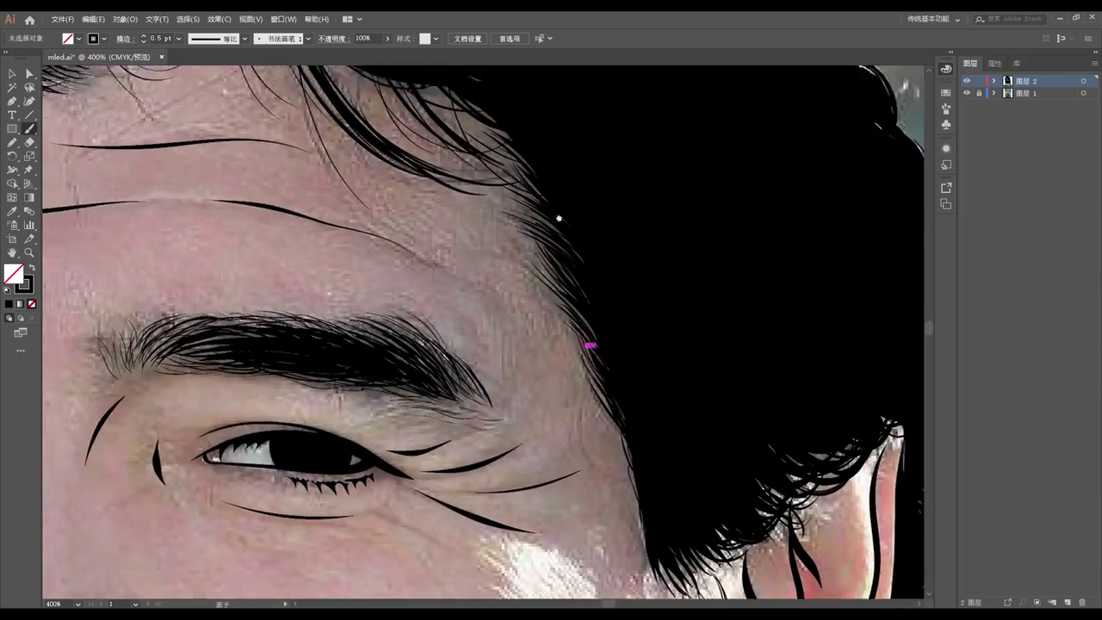
{"action": "scroll", "coordinate": [591, 256], "scroll_direction": "up", "scroll_amount": 2}
- Brush loose wisps around the neck hair and fine 0.25 pt strands along the left hair contour
{"action": "key", "text": "z"}
{"action": "left_click", "coordinate": [620, 291], "text": "alt"}
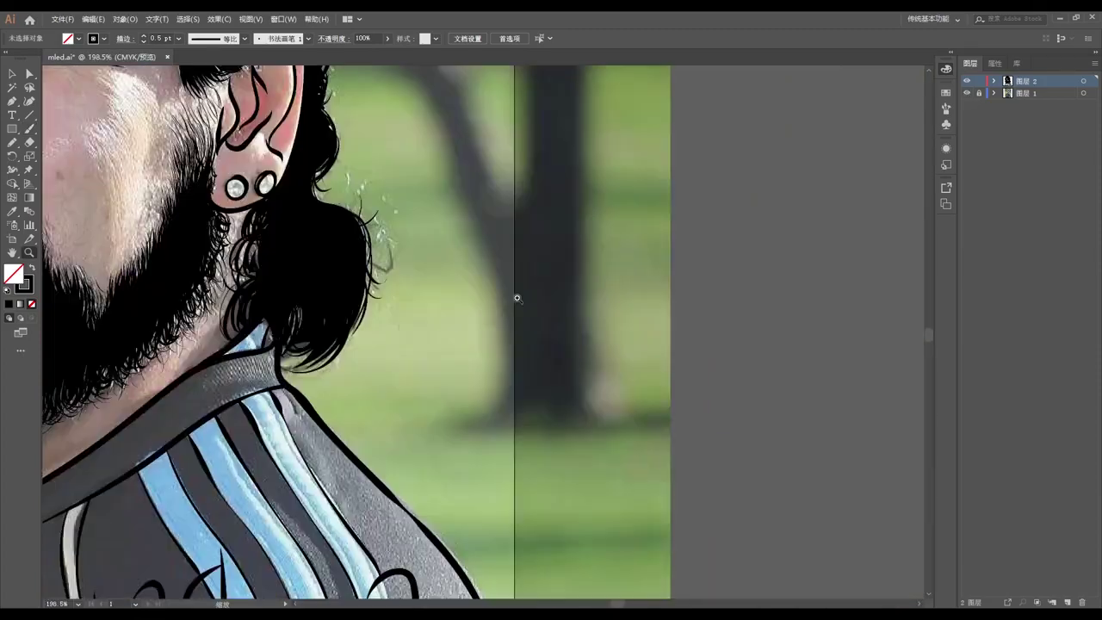
{"action": "key", "text": "b"}
{"action": "scroll", "coordinate": [475, 462], "scroll_direction": "down", "scroll_amount": 10}
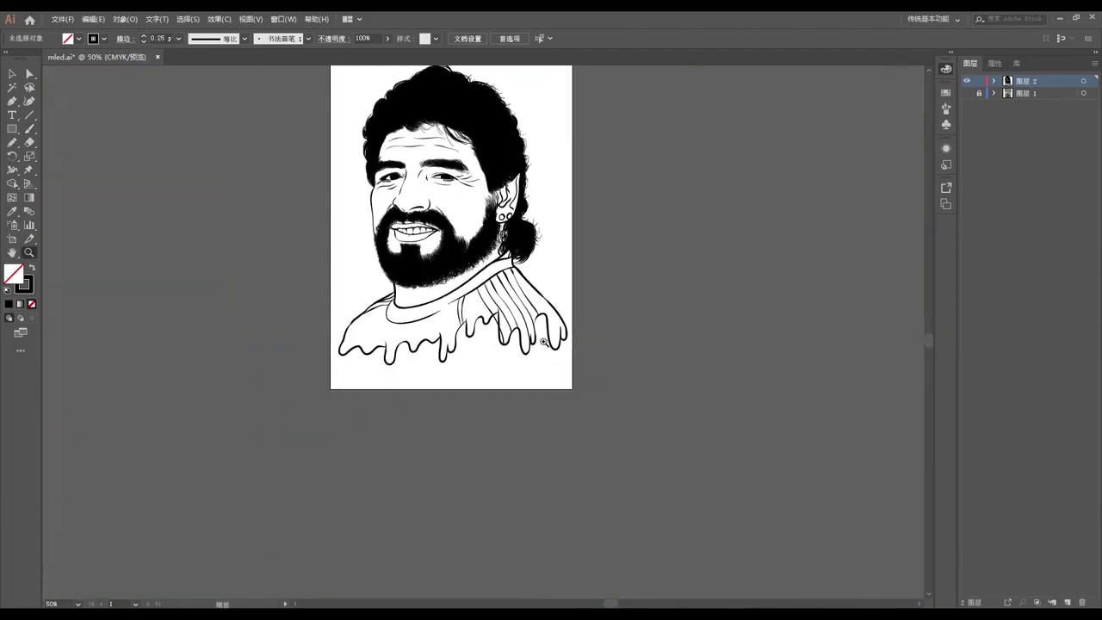
{"action": "scroll", "coordinate": [510, 252], "scroll_direction": "up", "scroll_amount": 5}
{"action": "scroll", "coordinate": [538, 173], "scroll_direction": "up", "scroll_amount": 10}
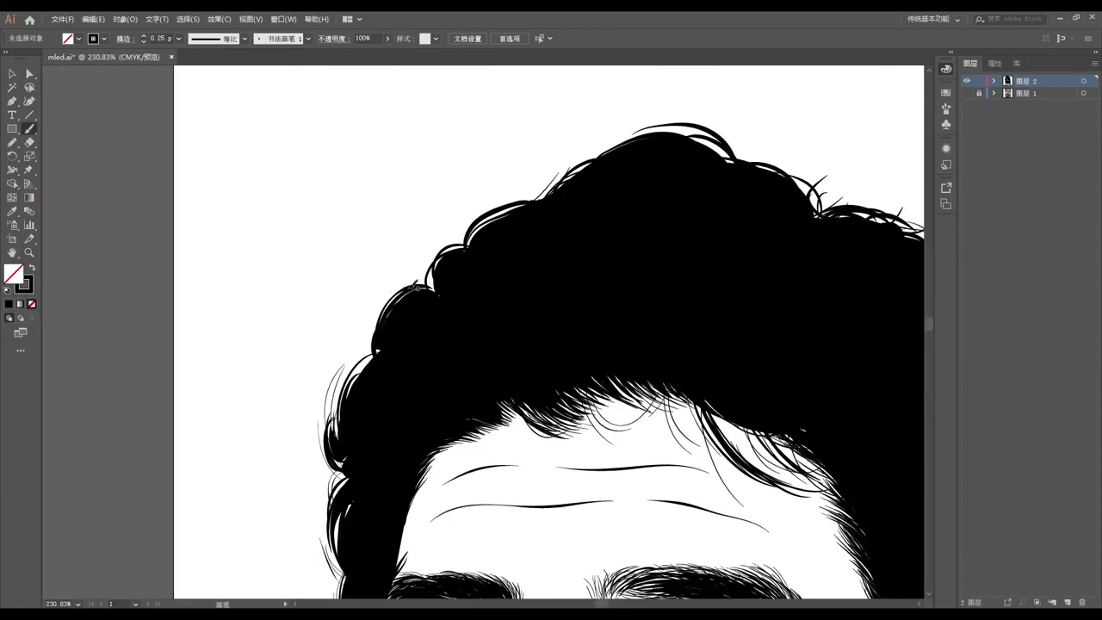
{"action": "scroll", "coordinate": [577, 336], "scroll_direction": "down", "scroll_amount": 6}
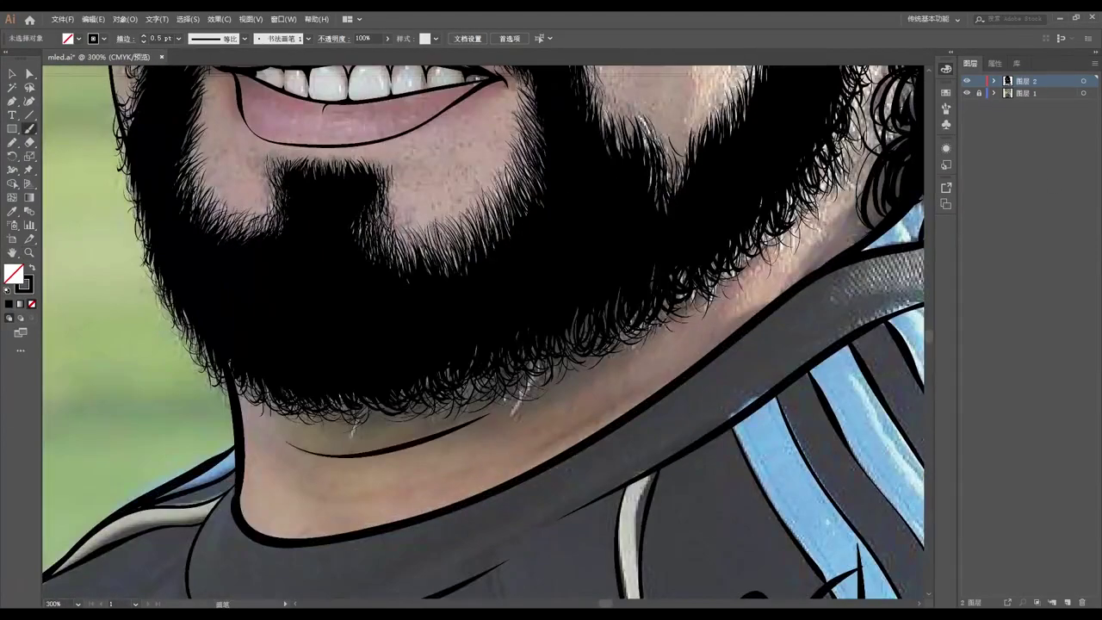
- Brush 0.5 pt crease lines on the neck between the beard and the collar
{"action": "key", "text": "ctrl+minus"}
{"action": "left_click", "coordinate": [652, 348]}
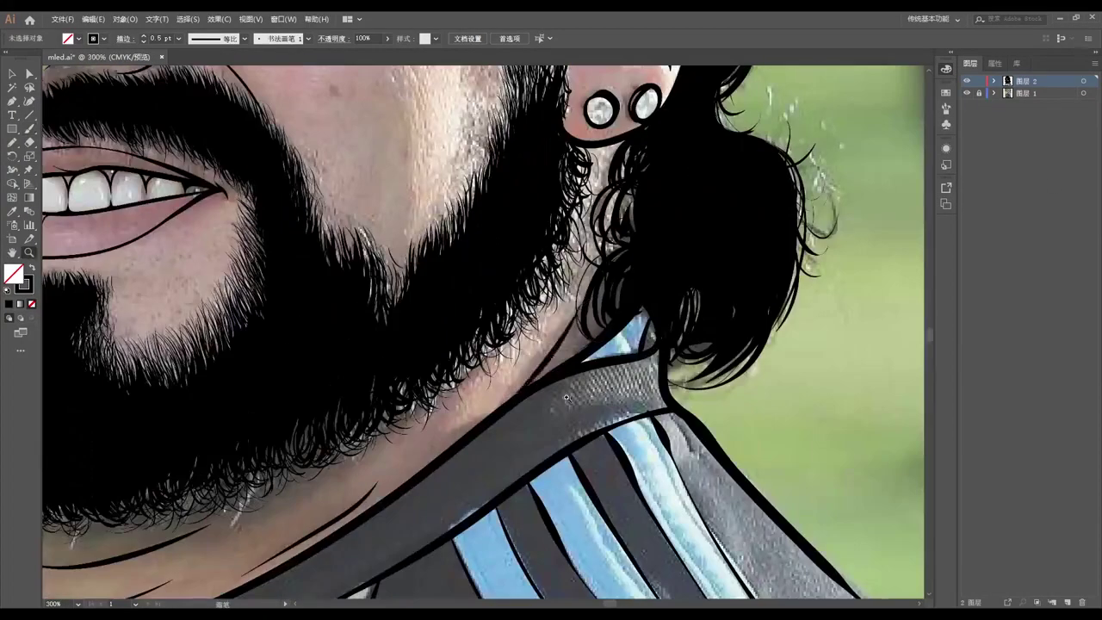
{"action": "key", "text": "ctrl+minus"}
{"action": "key", "text": "ctrl+minus"}
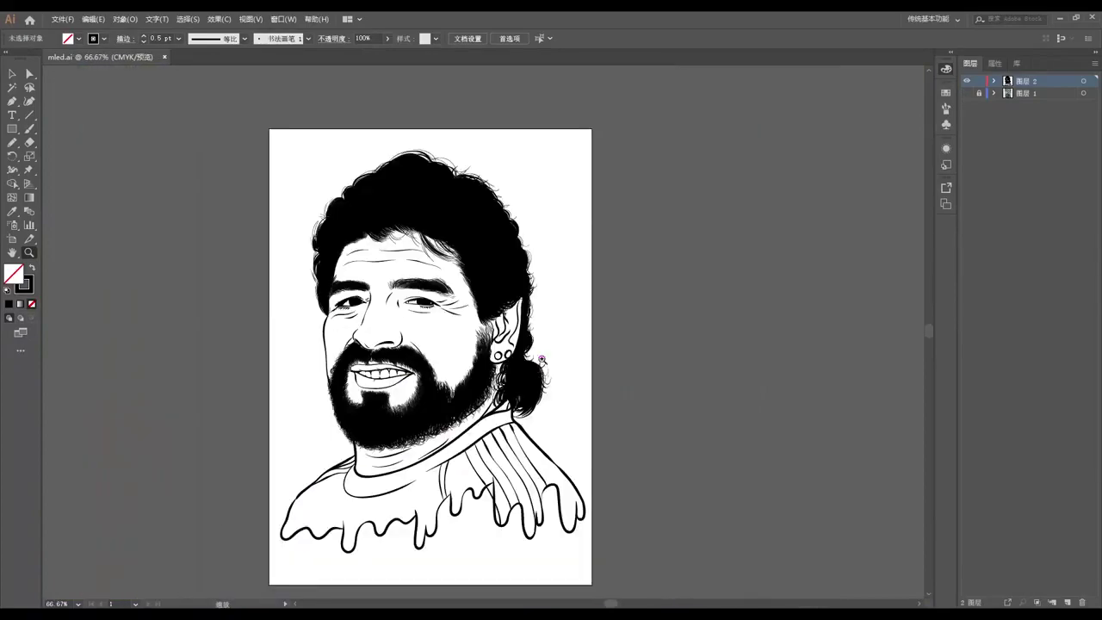
- Examine the collar, shoulder and dripping edge linework without the photo and set the stroke to 0.75 pt
{"action": "left_click_drag", "start_coordinate": [447, 303], "coordinate": [480, 301]}
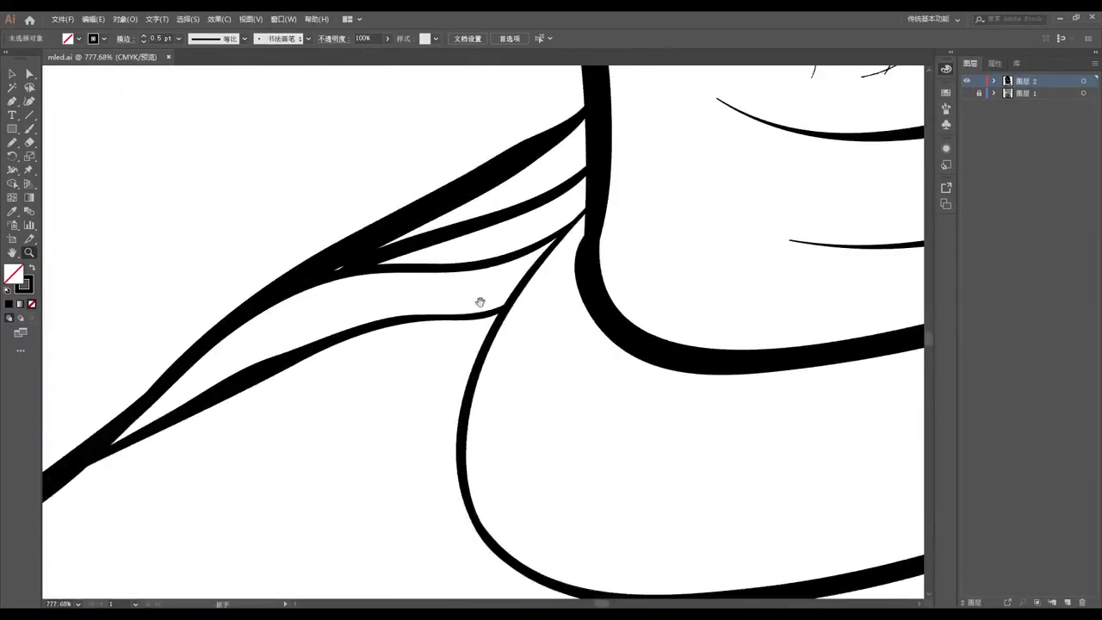
{"action": "scroll", "coordinate": [480, 301], "scroll_direction": "down", "scroll_amount": 5}
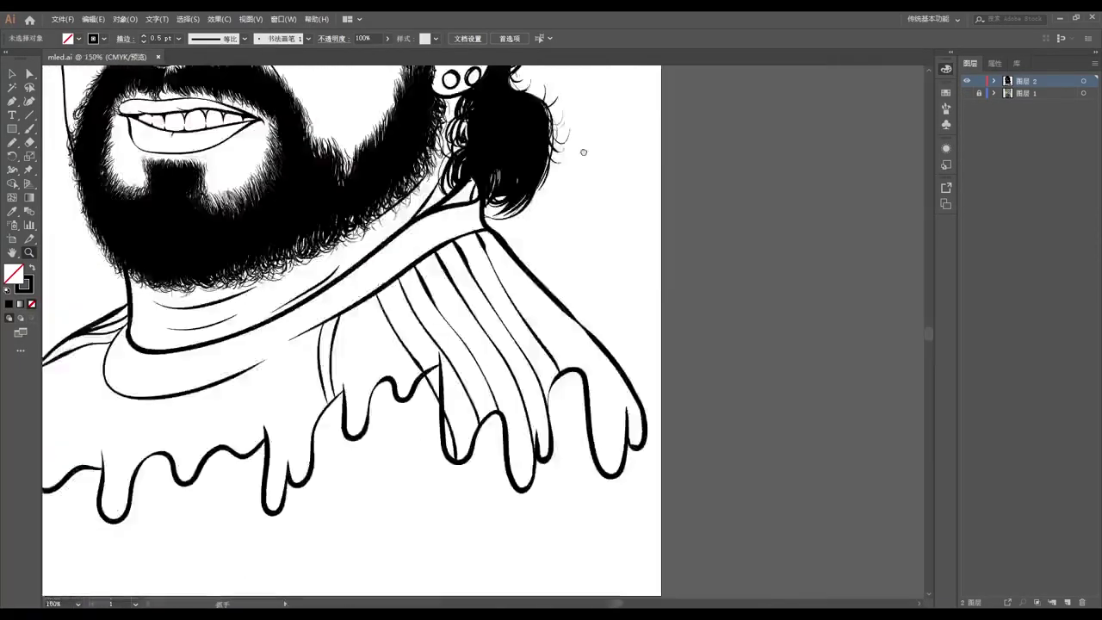
{"action": "scroll", "coordinate": [588, 356], "scroll_direction": "up", "scroll_amount": 2}
{"action": "scroll", "coordinate": [611, 463], "scroll_direction": "down", "scroll_amount": 4}
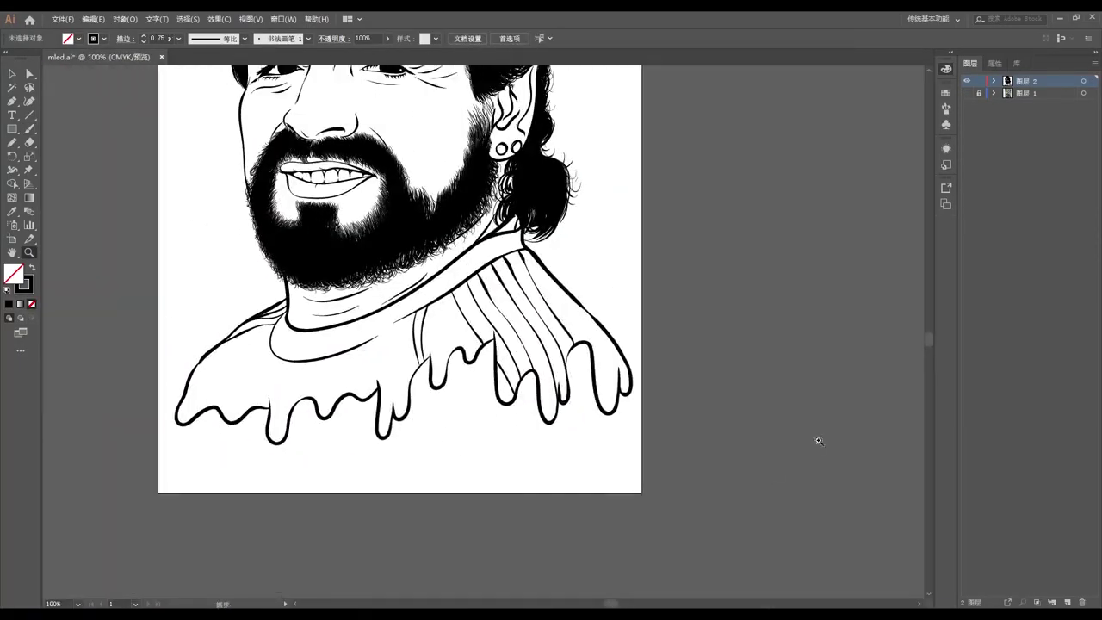
- Lay a flat pink fill under the whole portrait's linework and delete the surplus area around the figure
{"action": "key", "text": "v"}
{"action": "key", "text": "ctrl+a"}
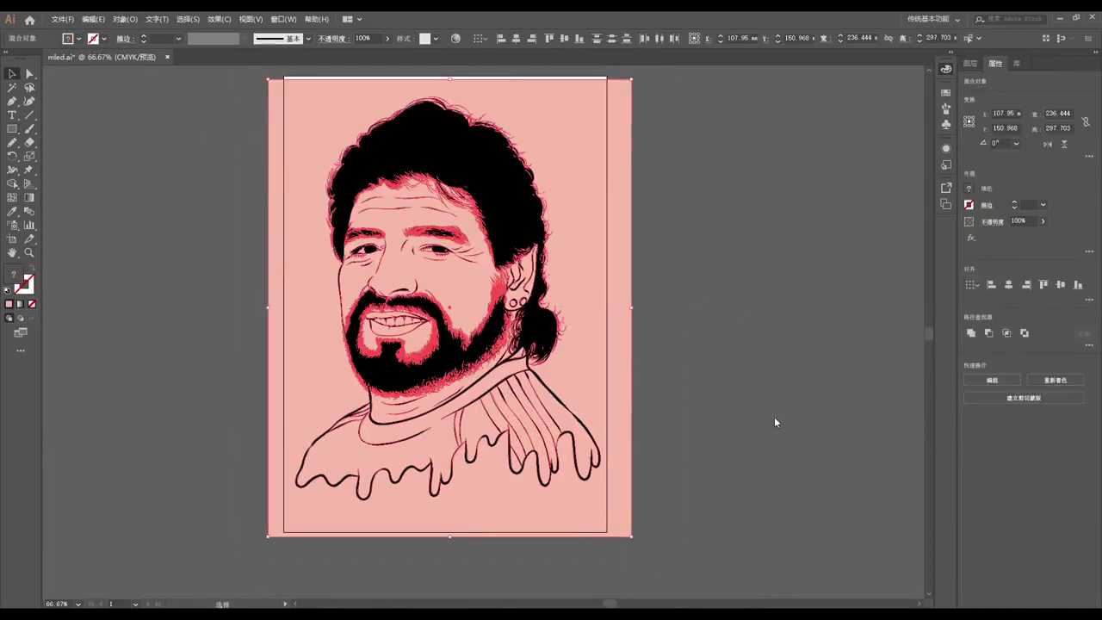
{"action": "key", "text": "Delete"}
- Recolour the shirt body and collar dark grey and the shoulder stripes cyan blue
{"action": "key", "text": "z"}
{"action": "left_click", "coordinate": [524, 425]}
{"action": "left_click", "coordinate": [358, 402]}
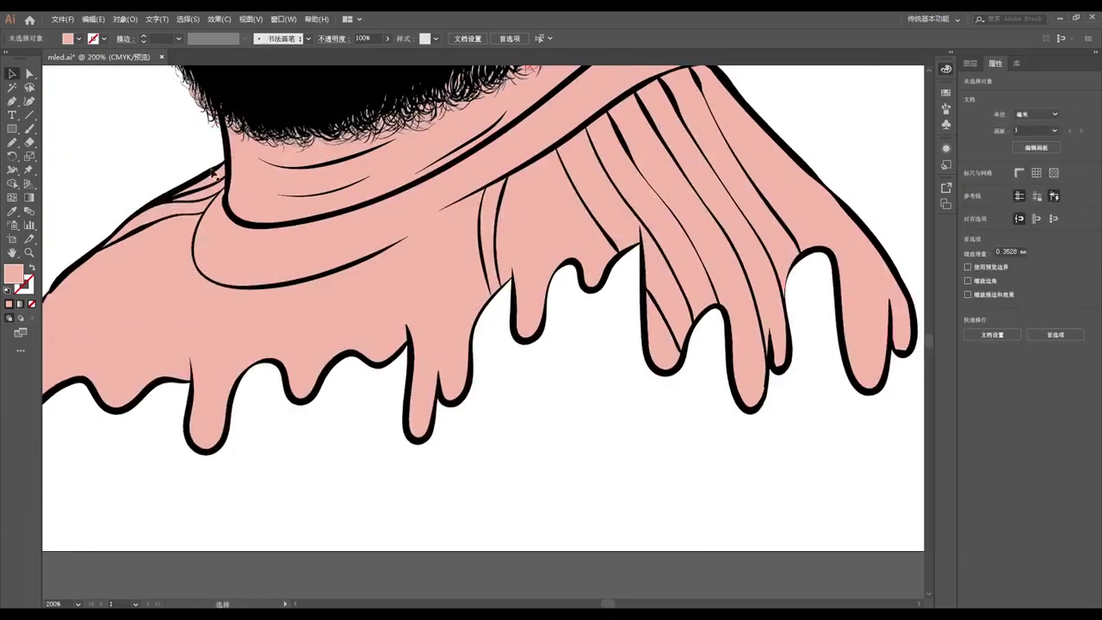
{"action": "key", "text": "v"}
{"action": "left_click", "coordinate": [209, 175]}
{"action": "left_click", "coordinate": [603, 197]}
{"action": "key", "text": "i"}
{"action": "left_click", "coordinate": [217, 179]}
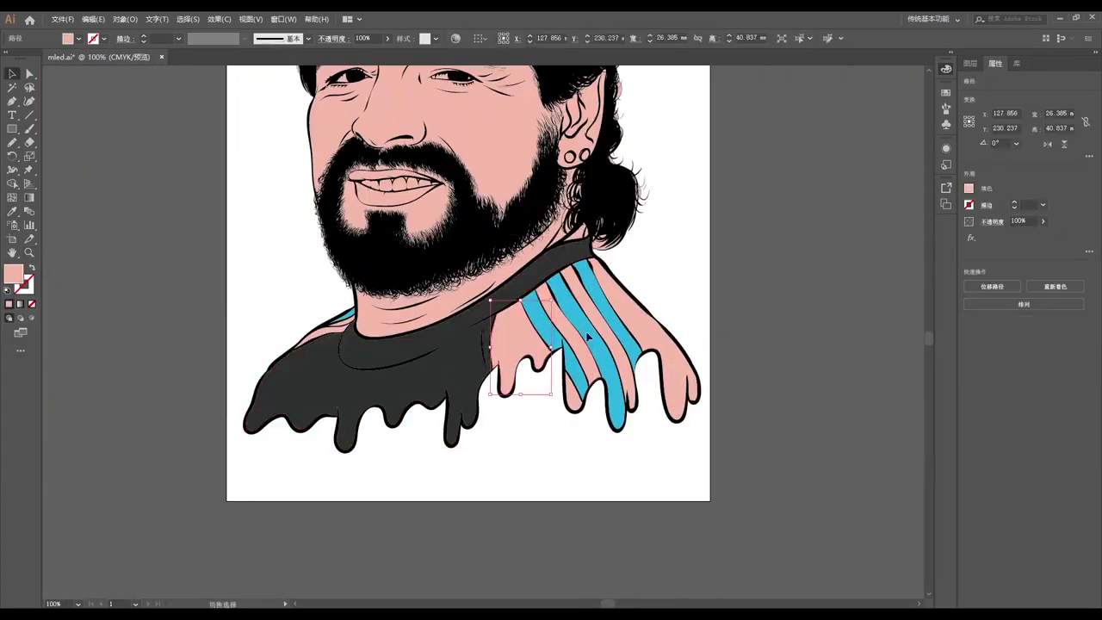
- Fill the pink shirt areas between and beside the blue shoulder stripes with the same dark grey
{"action": "left_click", "coordinate": [588, 338]}
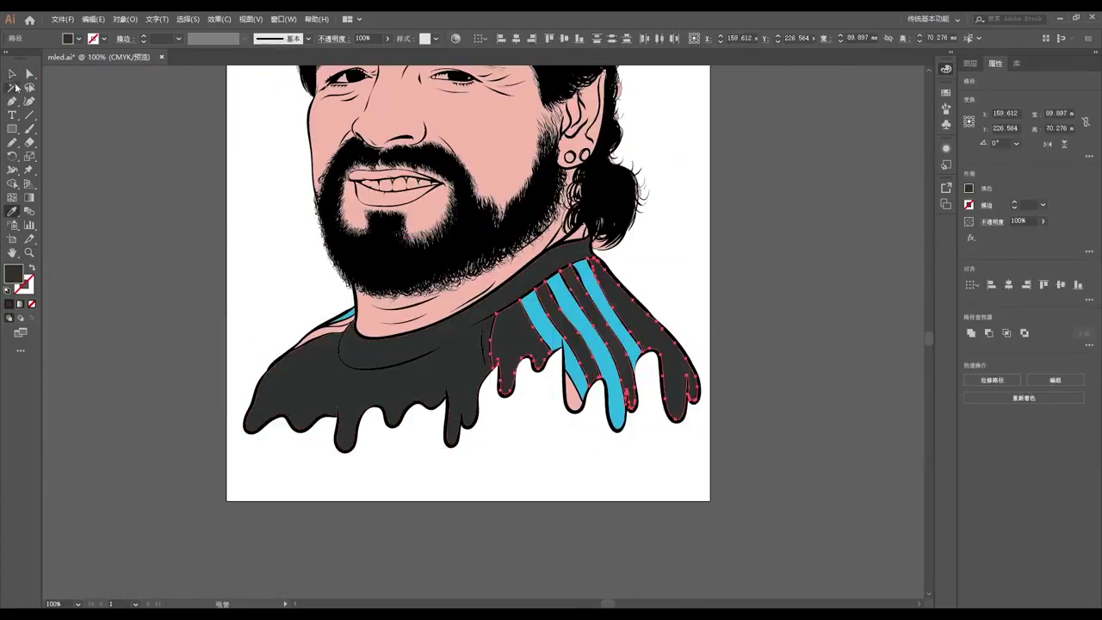
{"action": "left_click", "coordinate": [197, 295]}
{"action": "scroll", "coordinate": [344, 345], "scroll_direction": "up", "scroll_amount": 5}
{"action": "key", "text": "i"}
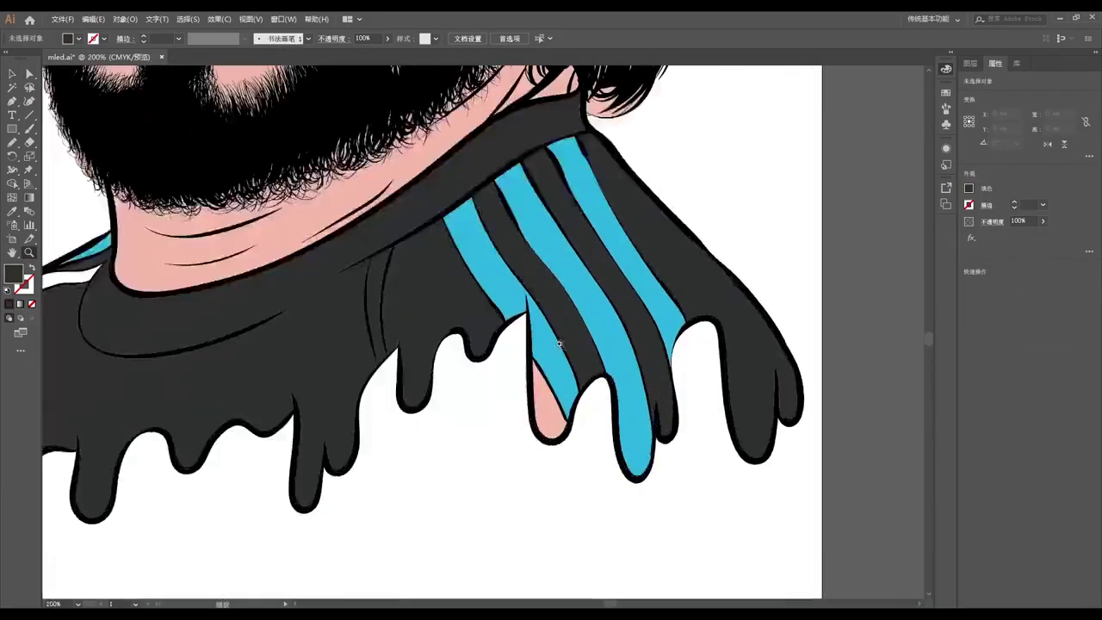
{"action": "scroll", "coordinate": [531, 249], "scroll_direction": "up", "scroll_amount": 5}
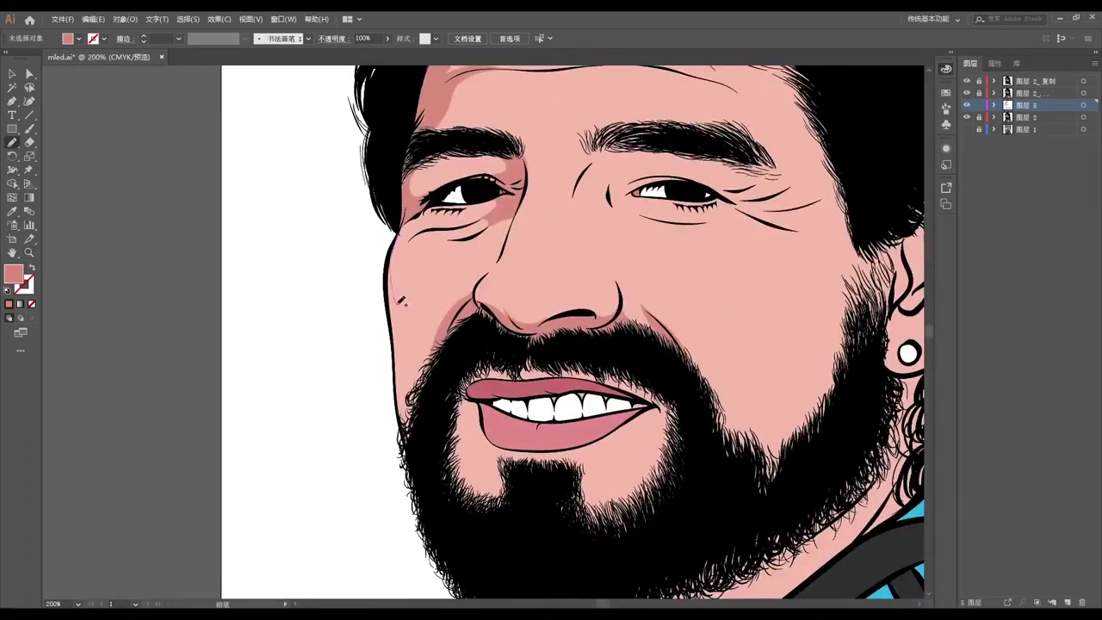
- Pencil darker pink shadows along the left cheek's outer edge and around the creases below the left eye
{"action": "left_click_drag", "start_coordinate": [410, 444], "coordinate": [400, 245]}
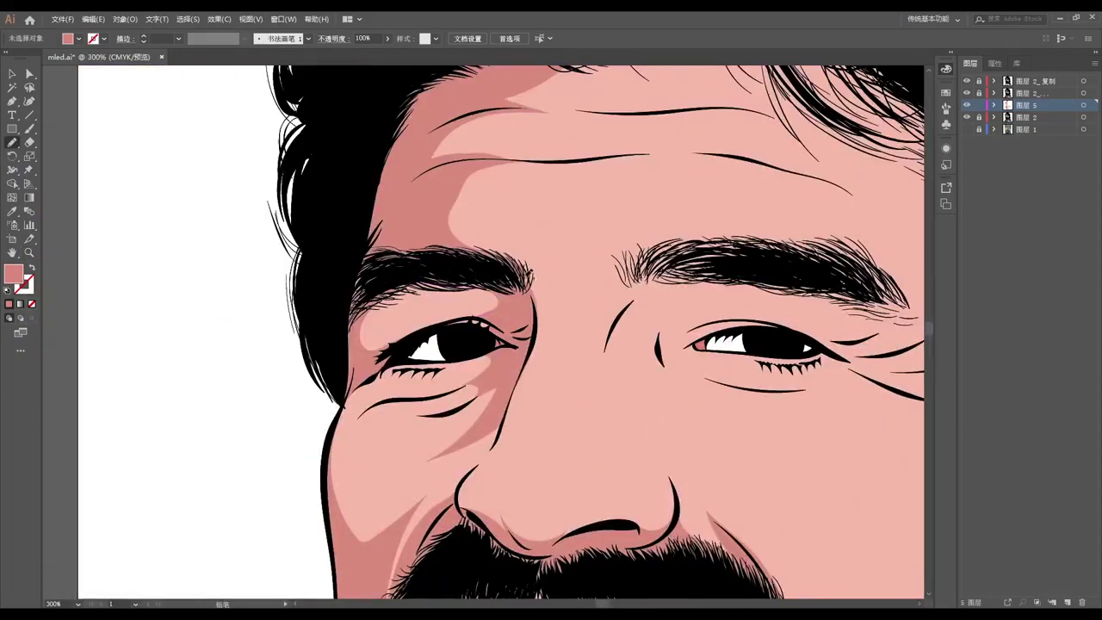
{"action": "left_click_drag", "start_coordinate": [523, 325], "coordinate": [525, 303]}
{"action": "key", "text": "ctrl+equal"}
{"action": "key", "text": "ctrl+equal"}
{"action": "key", "text": "ctrl+equal"}
{"action": "key", "text": "ctrl+equal"}
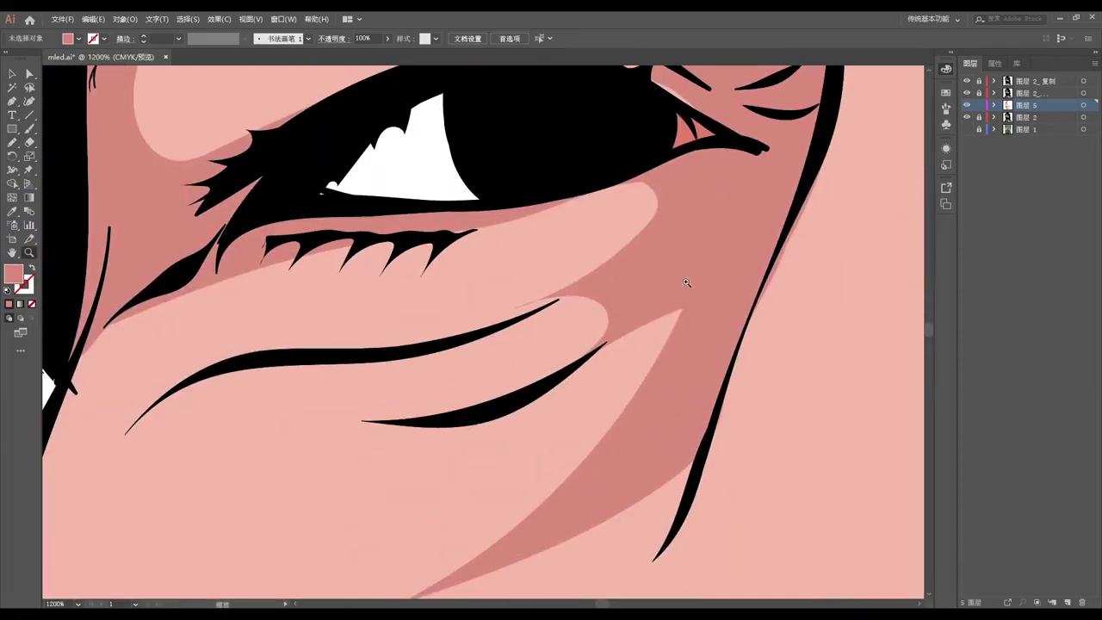
{"action": "left_click_drag", "start_coordinate": [603, 198], "coordinate": [198, 370]}
{"action": "key", "text": "ctrl+z"}
{"action": "left_click_drag", "start_coordinate": [378, 418], "coordinate": [577, 287]}
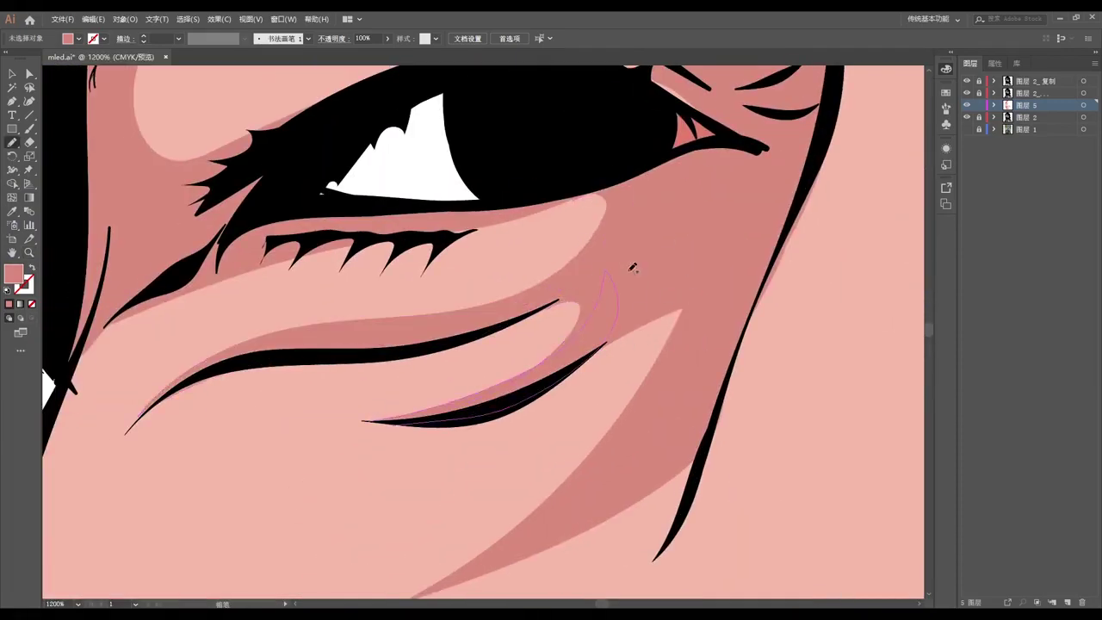
- Pencil a darker pink shadow from the left eye's outer corner down to the cheek contour
{"action": "key", "text": "ctrl+0"}
{"action": "key", "text": "z"}
{"action": "left_click", "coordinate": [504, 309]}
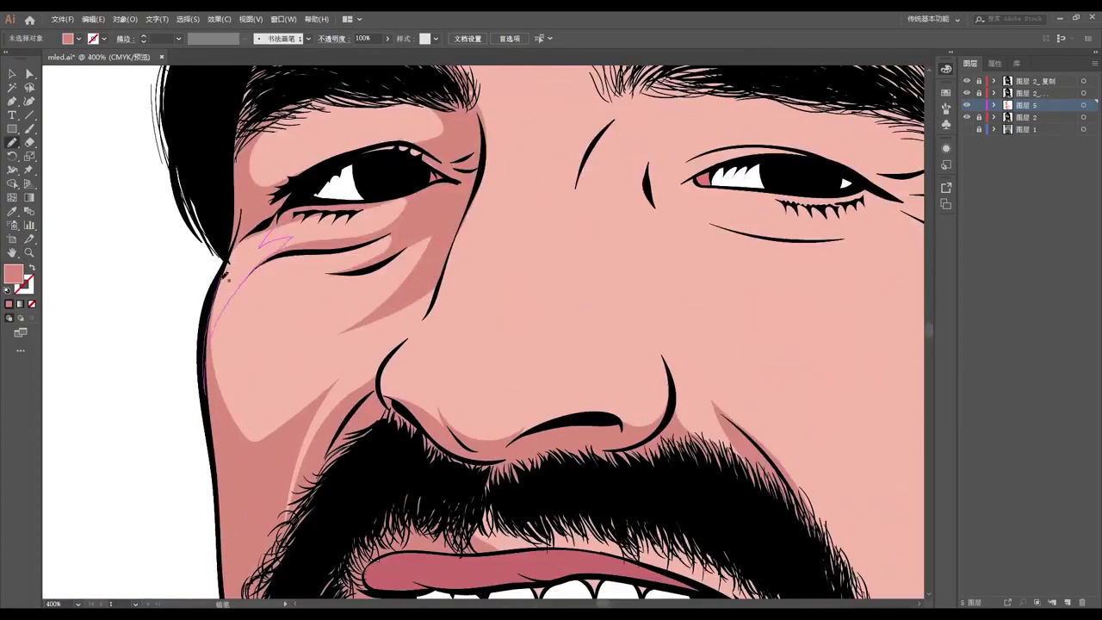
- Pencil a darker pink shadow from the right eyebrow's inner end around the eye's inner corner to the nose bridge
{"action": "key", "text": "ctrl+0"}
{"action": "scroll", "coordinate": [592, 218], "scroll_direction": "up", "scroll_amount": 4}
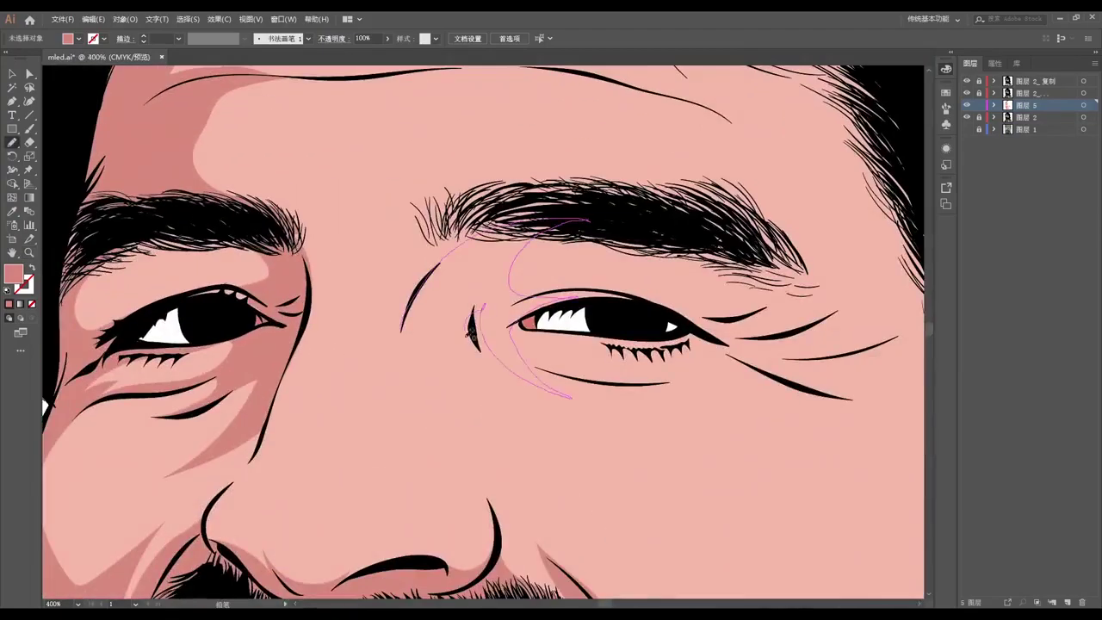
{"action": "scroll", "coordinate": [628, 398], "scroll_direction": "down", "scroll_amount": 2}
{"action": "key", "text": "ctrl+0"}
{"action": "scroll", "coordinate": [627, 399], "scroll_direction": "up", "scroll_amount": 4}
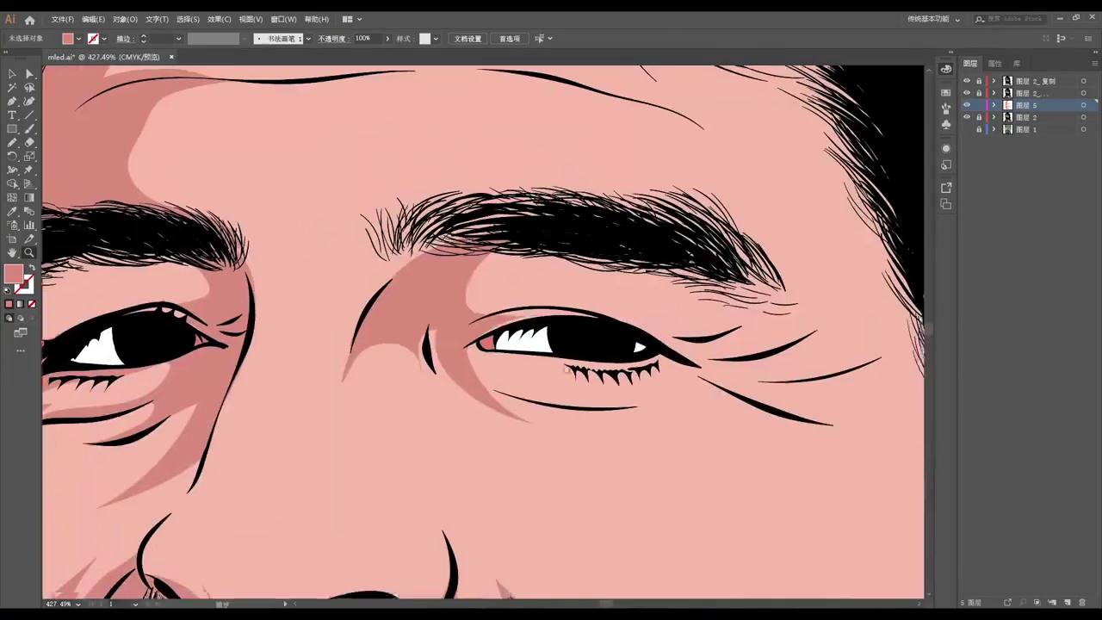
- Pencil a second shadow shape hugging the right eye's inner corner and the crease below its lower lid
{"action": "key", "text": "n"}
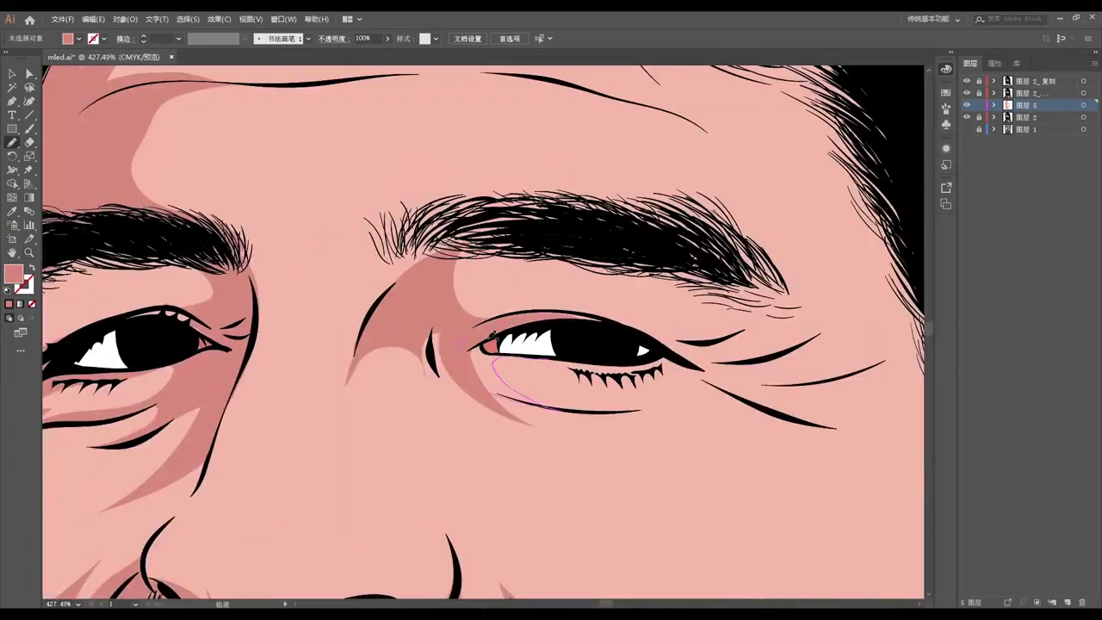
{"action": "scroll", "coordinate": [491, 333], "scroll_direction": "down", "scroll_amount": 2}
{"action": "key", "text": "ctrl+0"}
{"action": "scroll", "coordinate": [553, 348], "scroll_direction": "up", "scroll_amount": 3}
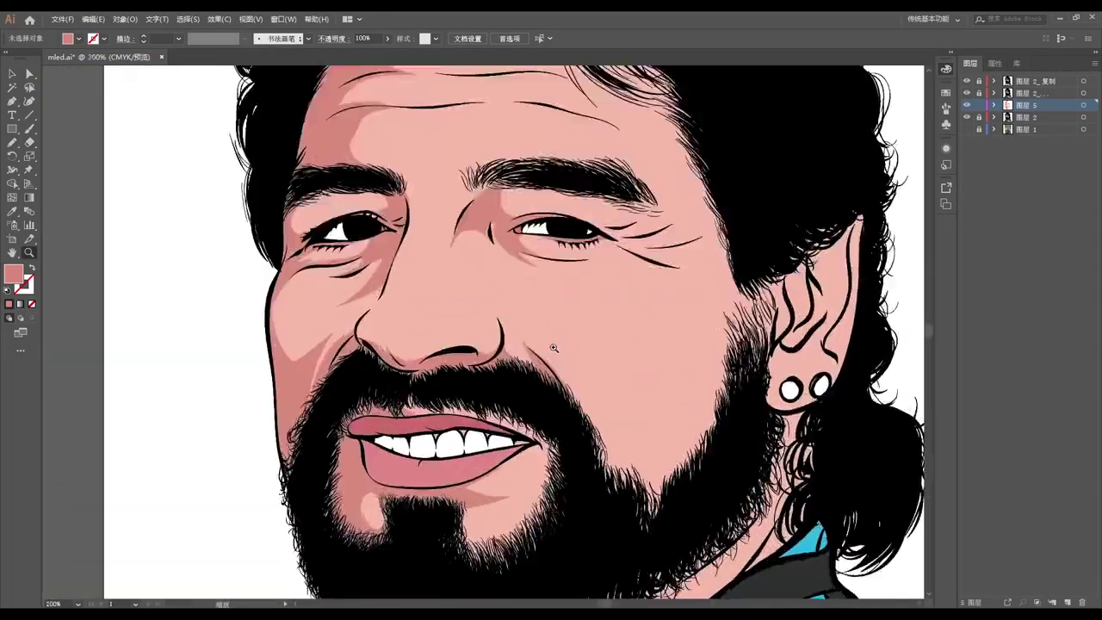
- Pencil a small darker pink shadow at the right eyebrow's inner end above the nose bridge
{"action": "scroll", "coordinate": [554, 348], "scroll_direction": "up", "scroll_amount": 2}
{"action": "scroll", "coordinate": [516, 327], "scroll_direction": "down", "scroll_amount": 2}
{"action": "scroll", "coordinate": [482, 300], "scroll_direction": "up", "scroll_amount": 3}
{"action": "scroll", "coordinate": [482, 300], "scroll_direction": "down", "scroll_amount": 1}
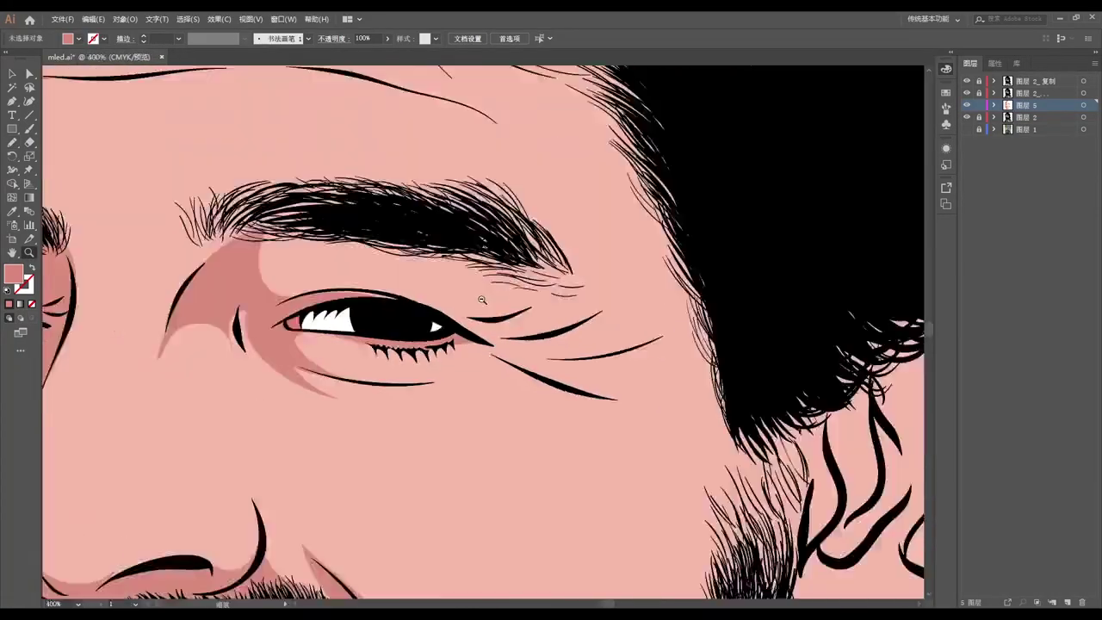
{"action": "scroll", "coordinate": [482, 299], "scroll_direction": "down", "scroll_amount": 2}
{"action": "left_click", "coordinate": [29, 142]}
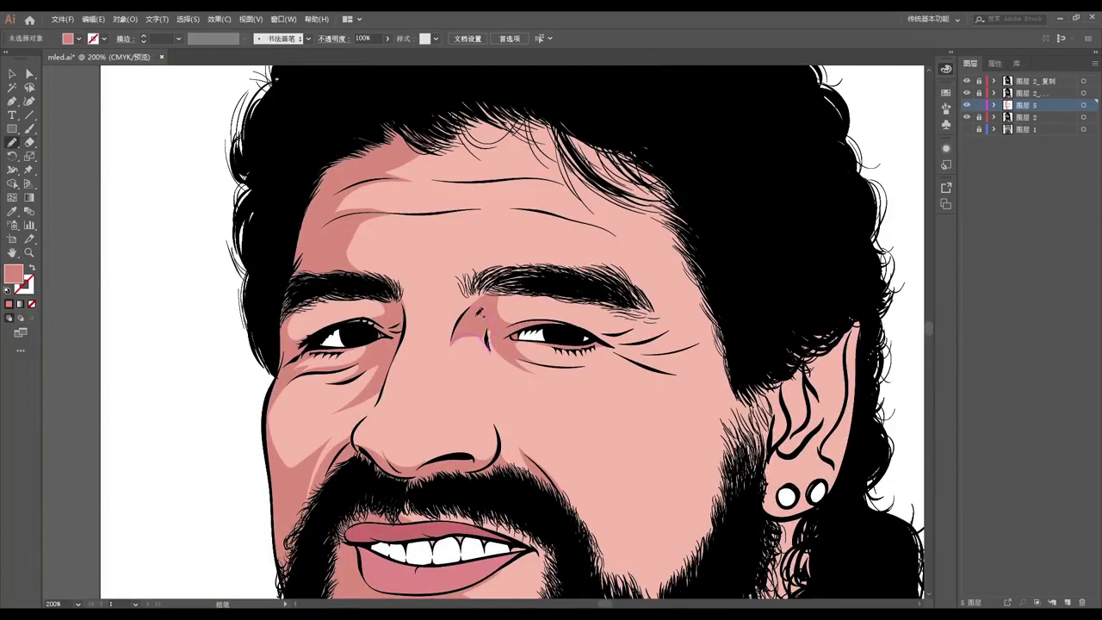
{"action": "scroll", "coordinate": [547, 291], "scroll_direction": "up", "scroll_amount": 2}
{"action": "scroll", "coordinate": [458, 298], "scroll_direction": "down", "scroll_amount": 2}
{"action": "scroll", "coordinate": [534, 319], "scroll_direction": "up", "scroll_amount": 2}
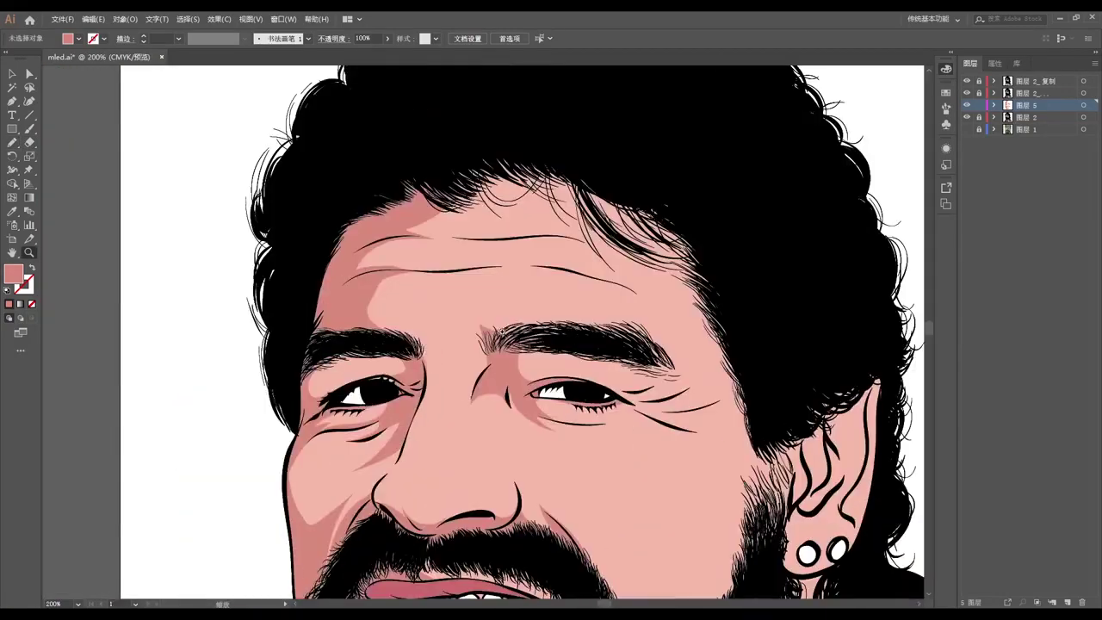
- Pencil darker pink shadows down the right temple around the eye wrinkles and across the forehead below the fringe
{"action": "scroll", "coordinate": [603, 335], "scroll_direction": "down", "scroll_amount": 2}
{"action": "left_click_drag", "start_coordinate": [610, 340], "coordinate": [627, 324]}
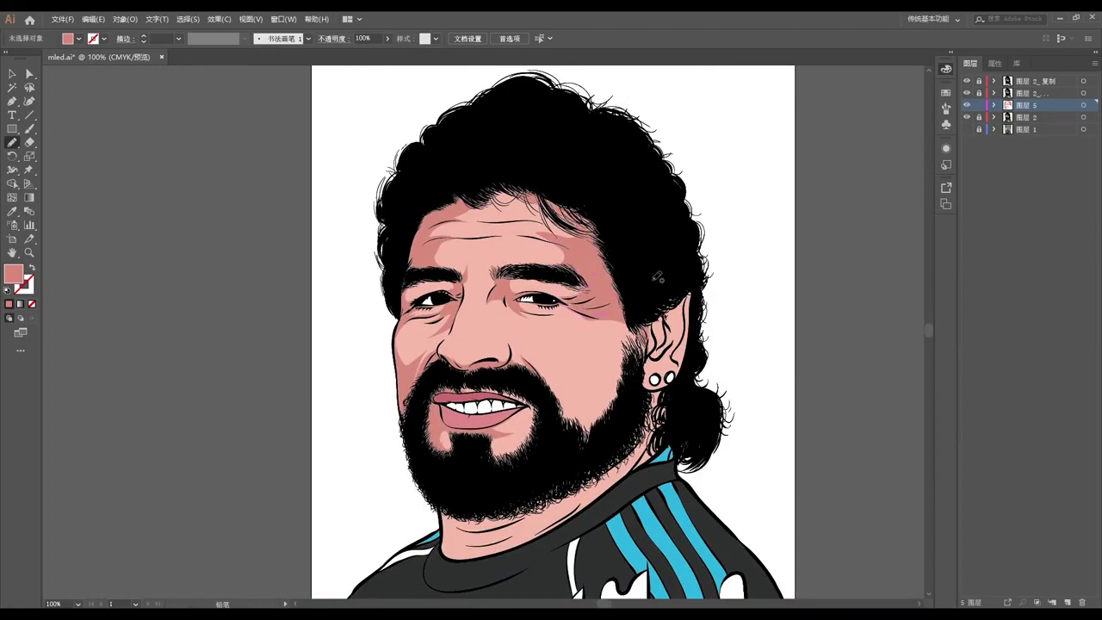
{"action": "scroll", "coordinate": [657, 276], "scroll_direction": "up", "scroll_amount": 4}
{"action": "key", "text": "shift+e"}
{"action": "scroll", "coordinate": [321, 293], "scroll_direction": "down", "scroll_amount": 1}
{"action": "mouse_move", "coordinate": [369, 364]}
{"action": "left_mouse_down"}
{"action": "mouse_move", "coordinate": [473, 382]}
{"action": "mouse_move", "coordinate": [450, 372]}
{"action": "left_mouse_up"}
{"action": "scroll", "coordinate": [521, 265], "scroll_direction": "down", "scroll_amount": 5}
{"action": "scroll", "coordinate": [413, 362], "scroll_direction": "up", "scroll_amount": 4}
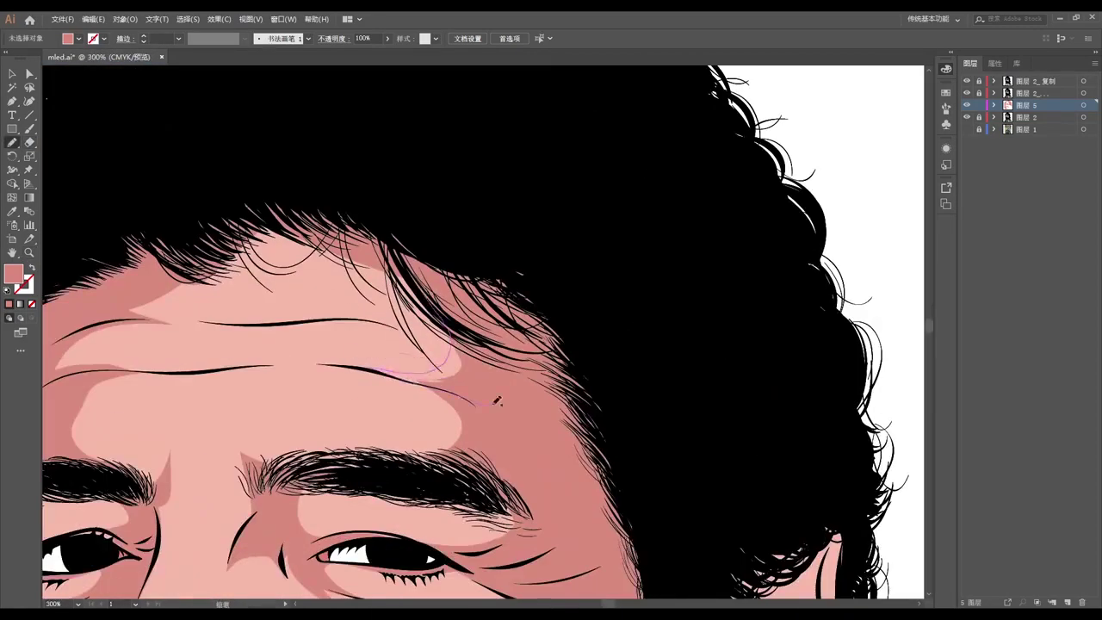
- Pencil darker pink shadows inside the ear's folds, along its outer rim and over the lobe around the earrings
{"action": "scroll", "coordinate": [491, 393], "scroll_direction": "down", "scroll_amount": 5}
{"action": "scroll", "coordinate": [492, 394], "scroll_direction": "up", "scroll_amount": 3}
{"action": "scroll", "coordinate": [492, 394], "scroll_direction": "up", "scroll_amount": 1}
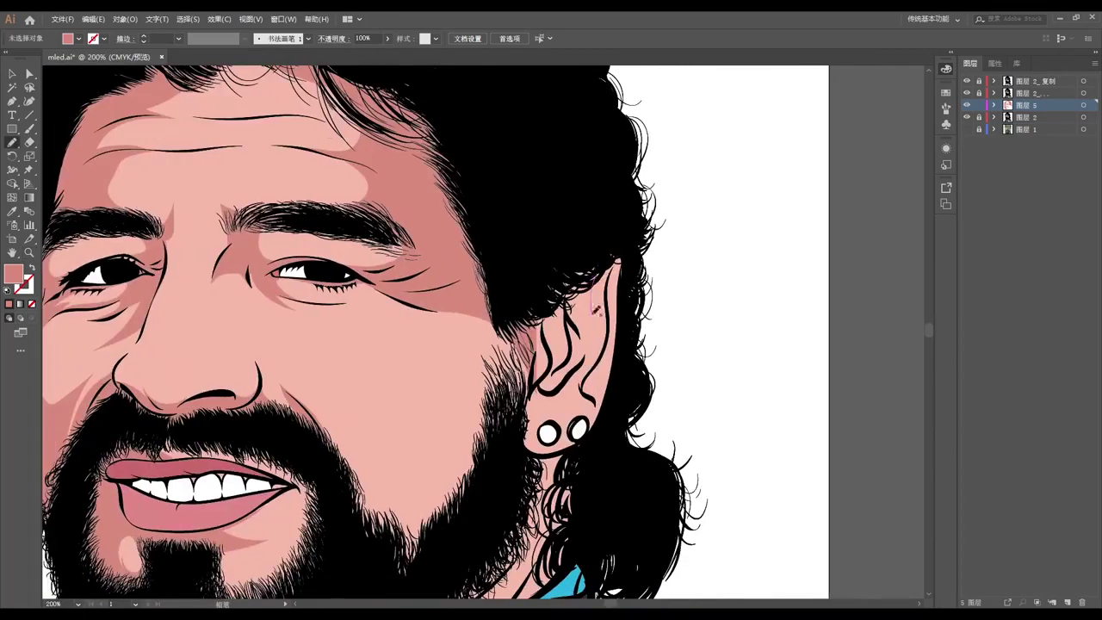
{"action": "left_click_drag", "start_coordinate": [589, 383], "coordinate": [616, 325]}
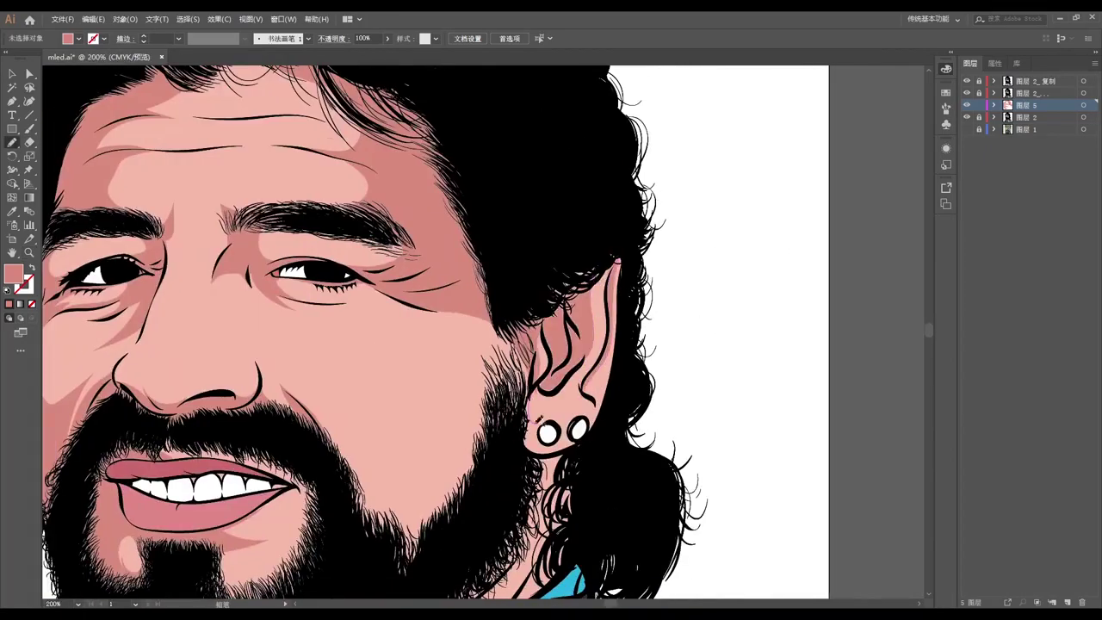
{"action": "scroll", "coordinate": [602, 433], "scroll_direction": "down", "scroll_amount": 3}
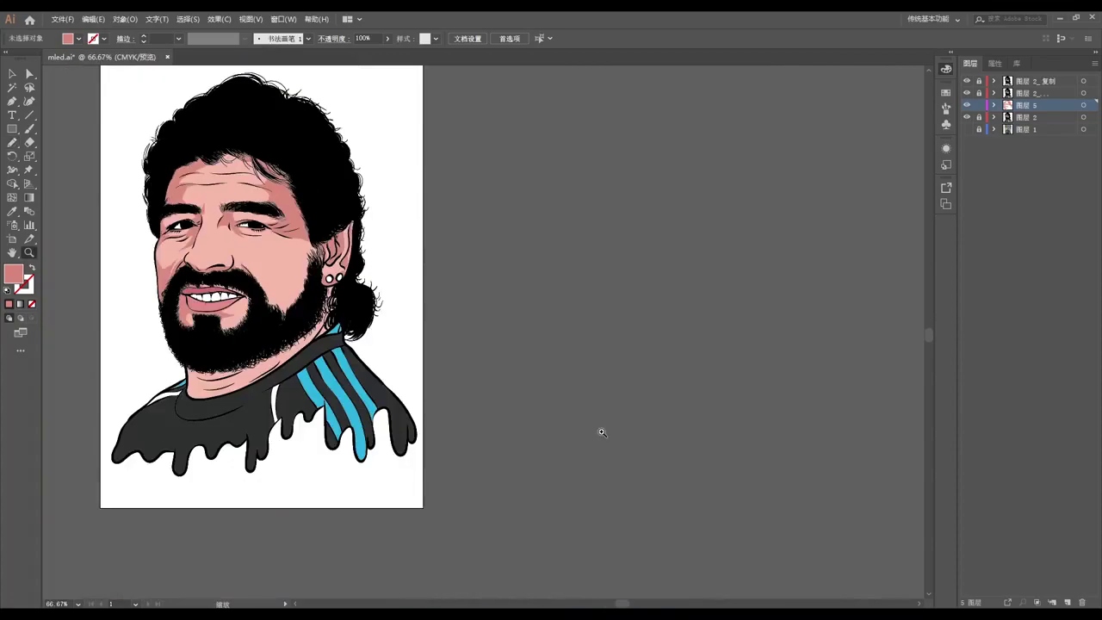
{"action": "scroll", "coordinate": [273, 314], "scroll_direction": "up", "scroll_amount": 5}
{"action": "scroll", "coordinate": [536, 383], "scroll_direction": "down", "scroll_amount": 3}
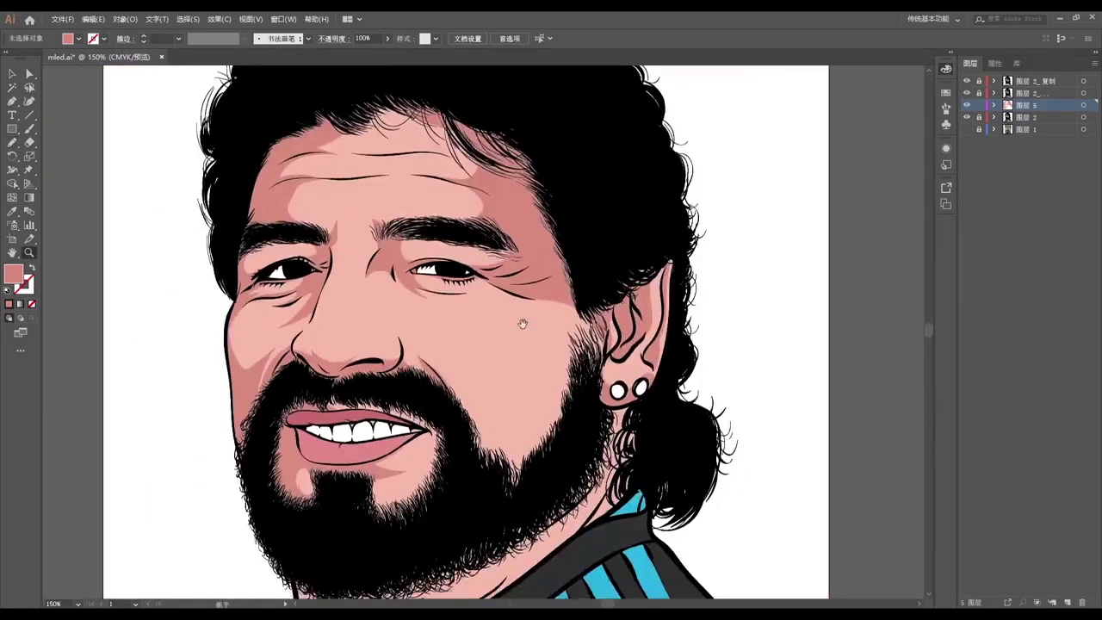
- Pencil darker pink shadows above the upper lip and across the neck below the beard and along the collar
{"action": "scroll", "coordinate": [536, 384], "scroll_direction": "up", "scroll_amount": 2}
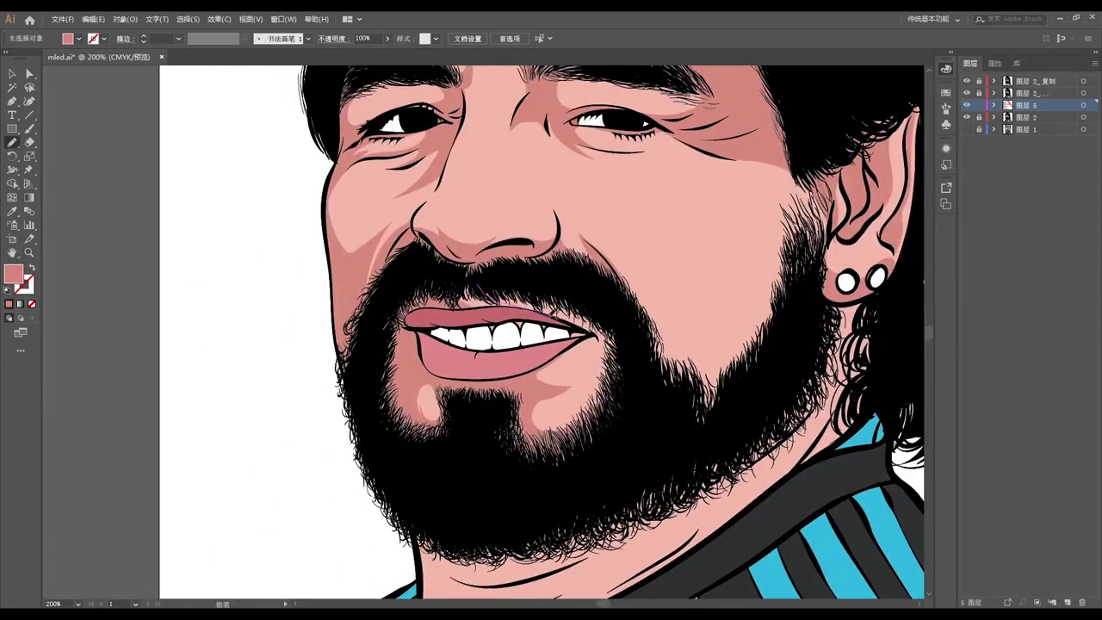
{"action": "left_click_drag", "start_coordinate": [615, 411], "coordinate": [413, 397]}
{"action": "left_click_drag", "start_coordinate": [309, 583], "coordinate": [349, 430]}
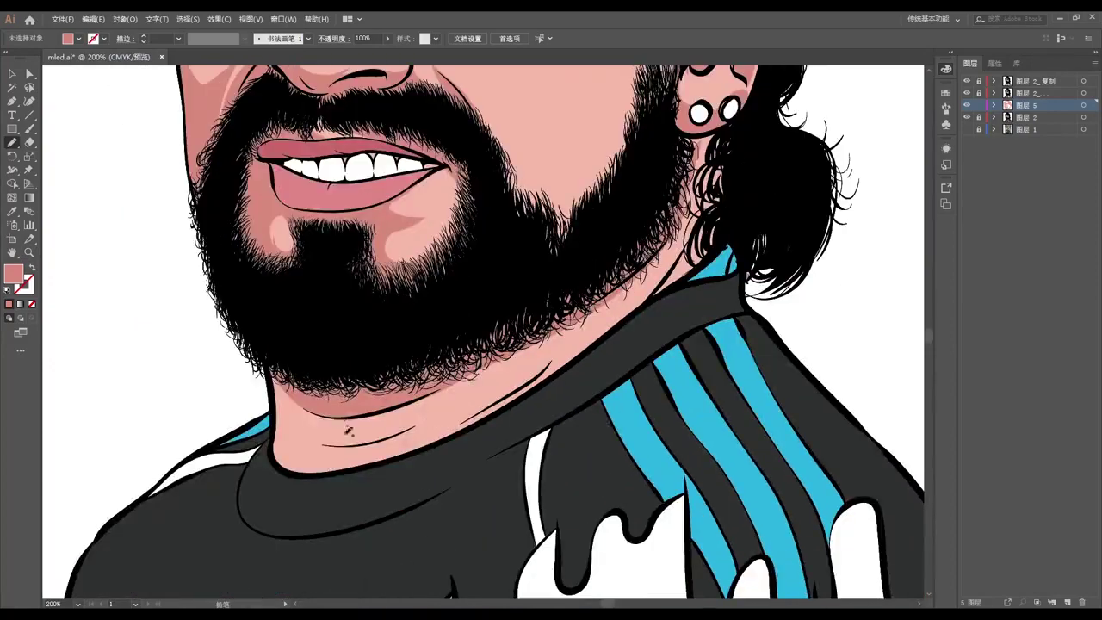
{"action": "left_click_drag", "start_coordinate": [585, 358], "coordinate": [587, 358]}
{"action": "left_click_drag", "start_coordinate": [732, 134], "coordinate": [611, 220]}
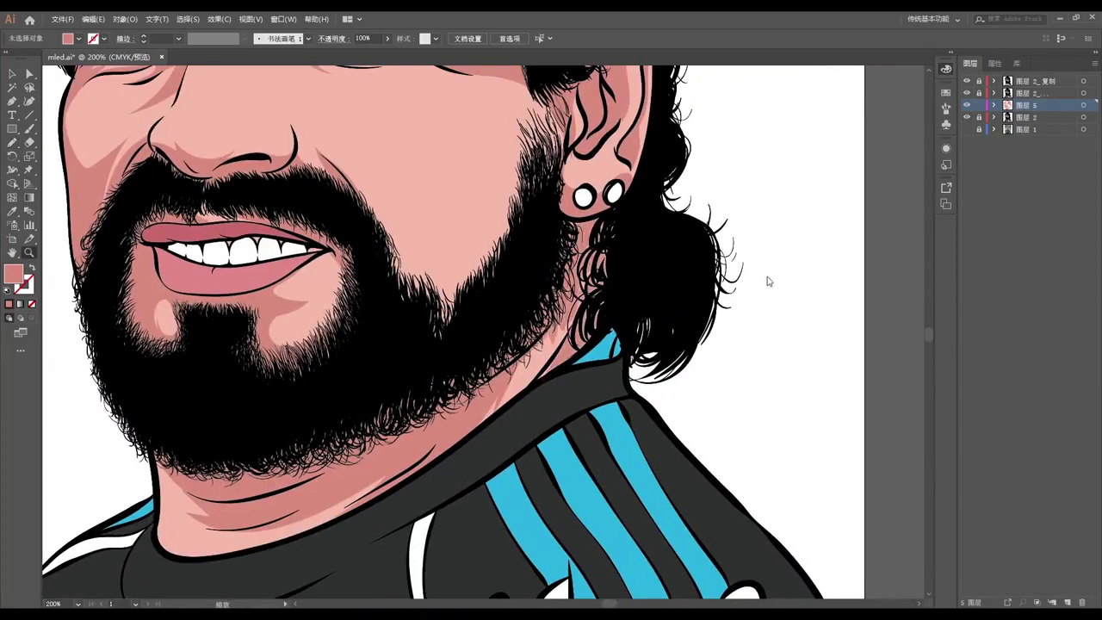
{"action": "scroll", "coordinate": [528, 441], "scroll_direction": "down", "scroll_amount": 2}
{"action": "scroll", "coordinate": [294, 256], "scroll_direction": "up", "scroll_amount": 4}
- Pencil a darker pink shadow along the beard's inner edge below the mouth's right corner
{"action": "scroll", "coordinate": [295, 257], "scroll_direction": "down", "scroll_amount": 5}
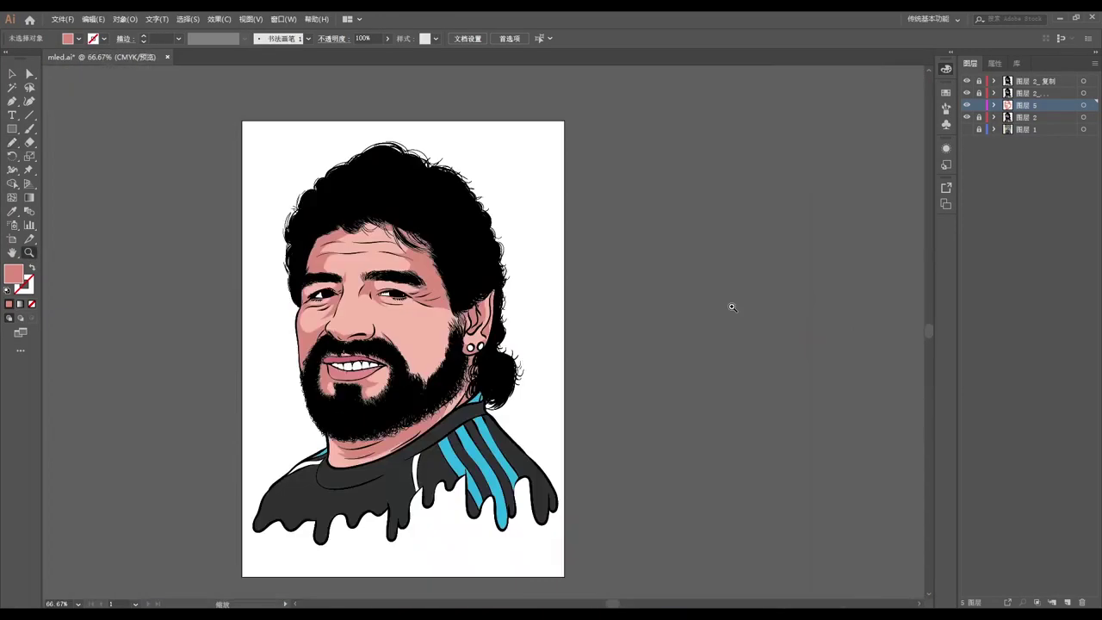
{"action": "scroll", "coordinate": [277, 290], "scroll_direction": "up", "scroll_amount": 4}
{"action": "scroll", "coordinate": [320, 188], "scroll_direction": "down", "scroll_amount": 3}
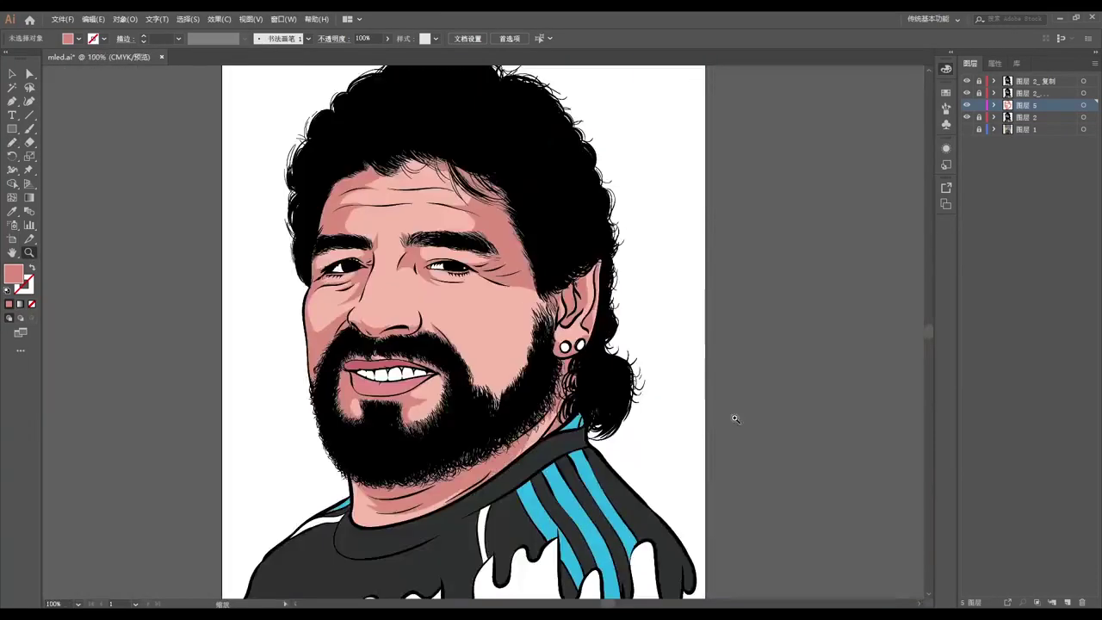
{"action": "scroll", "coordinate": [383, 255], "scroll_direction": "up", "scroll_amount": 5}
{"action": "key", "text": "shift+e"}
{"action": "scroll", "coordinate": [203, 393], "scroll_direction": "down", "scroll_amount": 5}
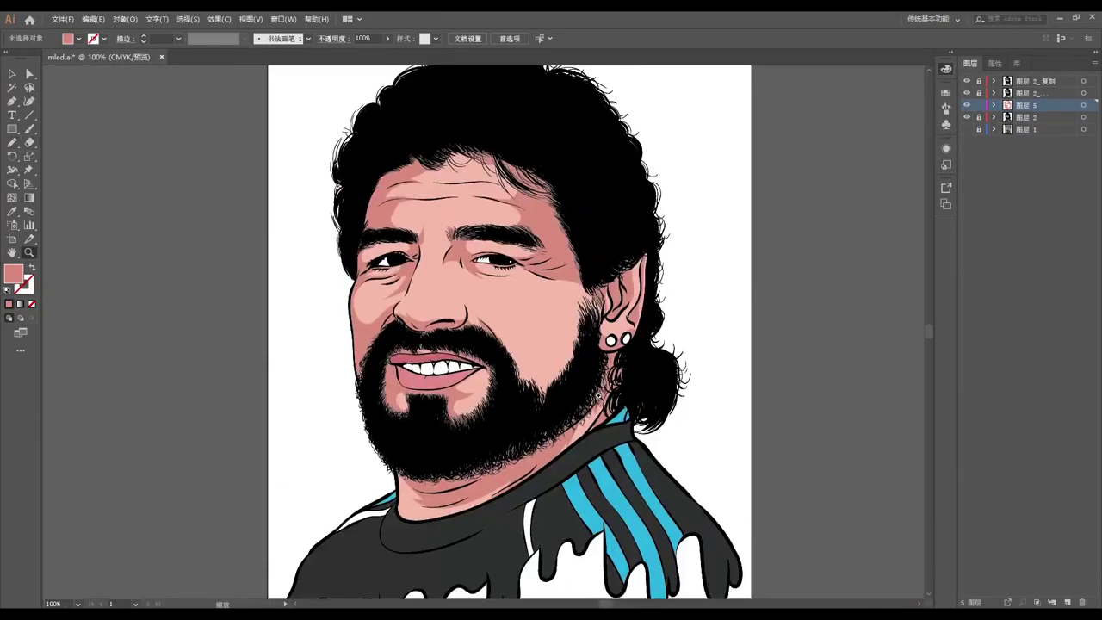
{"action": "scroll", "coordinate": [449, 420], "scroll_direction": "up", "scroll_amount": 3}
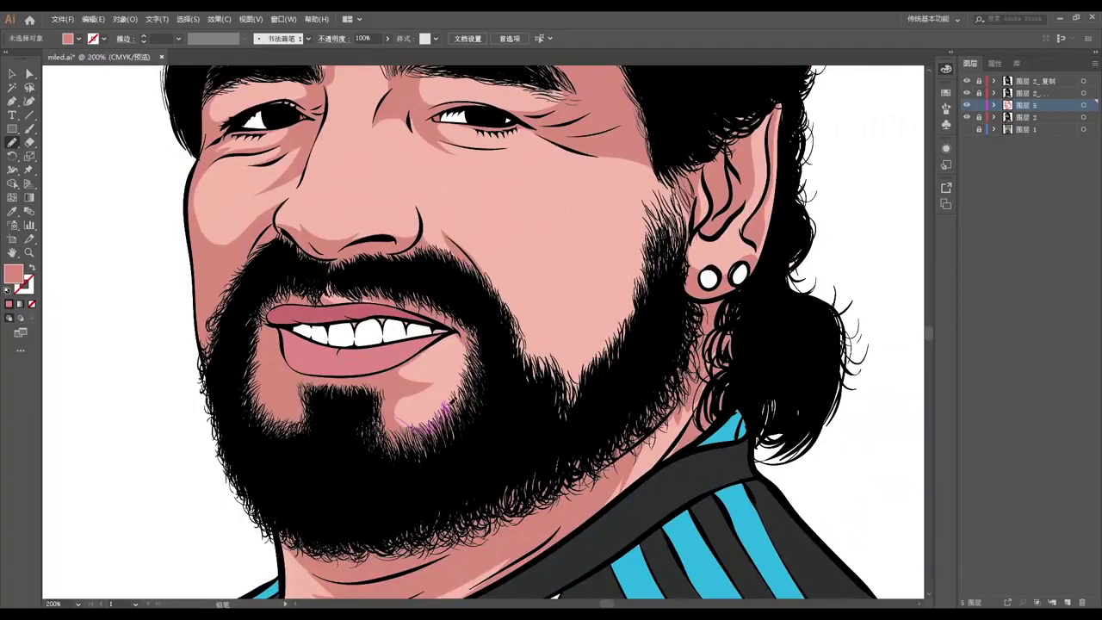
{"action": "scroll", "coordinate": [400, 421], "scroll_direction": "down", "scroll_amount": 4}
{"action": "scroll", "coordinate": [492, 341], "scroll_direction": "up", "scroll_amount": 3}
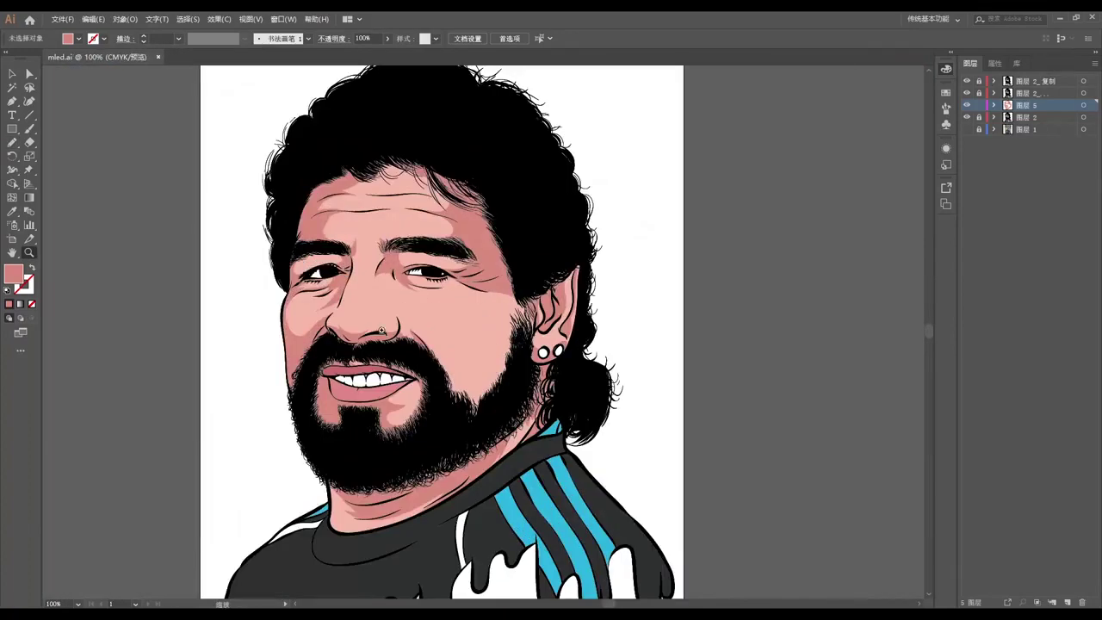
- Lock the darker shadow layer and add a new layer directly beneath it for mid-pink tones
{"action": "scroll", "coordinate": [381, 330], "scroll_direction": "up", "scroll_amount": 5}
{"action": "left_click_drag", "start_coordinate": [376, 222], "coordinate": [377, 224]}
{"action": "scroll", "coordinate": [560, 388], "scroll_direction": "down", "scroll_amount": 5}
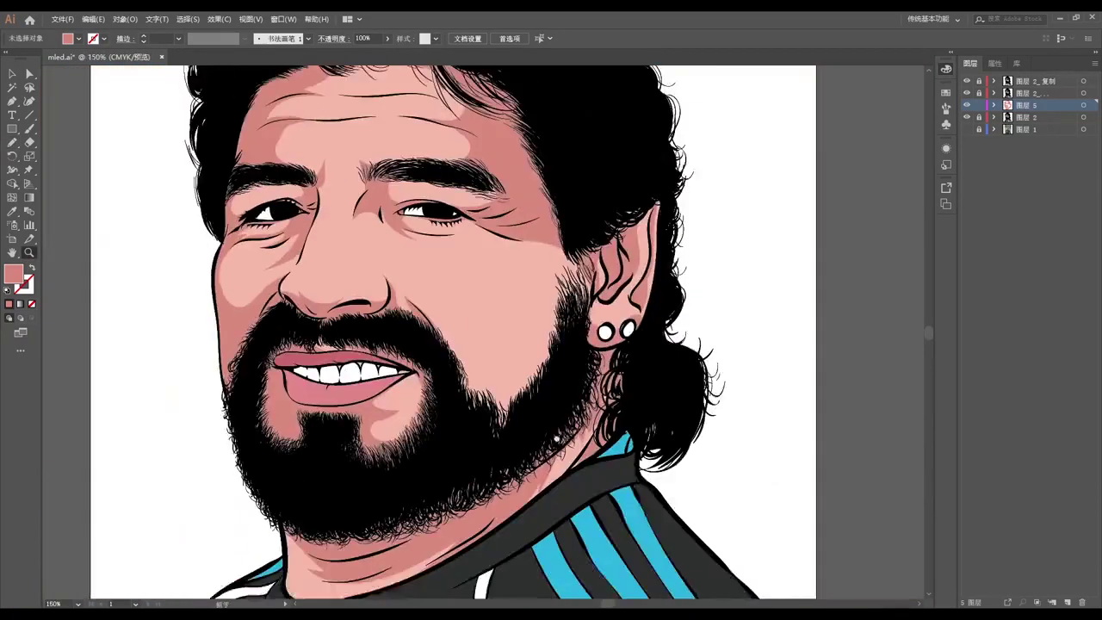
{"action": "left_click", "coordinate": [978, 108]}
{"action": "key", "text": "ctrl+l"}
- Pencil mid-pink transition shadows on both upper eyelids, between the eyebrows and the eyes
{"action": "scroll", "coordinate": [428, 331], "scroll_direction": "up", "scroll_amount": 4}
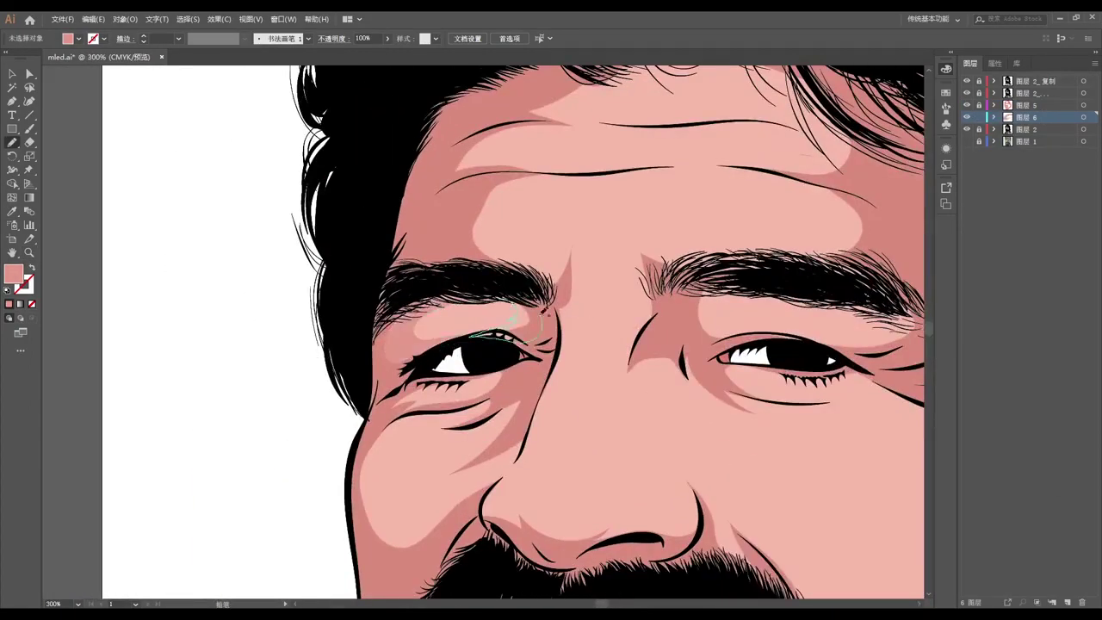
{"action": "scroll", "coordinate": [543, 318], "scroll_direction": "right", "scroll_amount": 5}
{"action": "scroll", "coordinate": [543, 318], "scroll_direction": "down", "scroll_amount": 1}
{"action": "scroll", "coordinate": [551, 267], "scroll_direction": "right", "scroll_amount": 1}
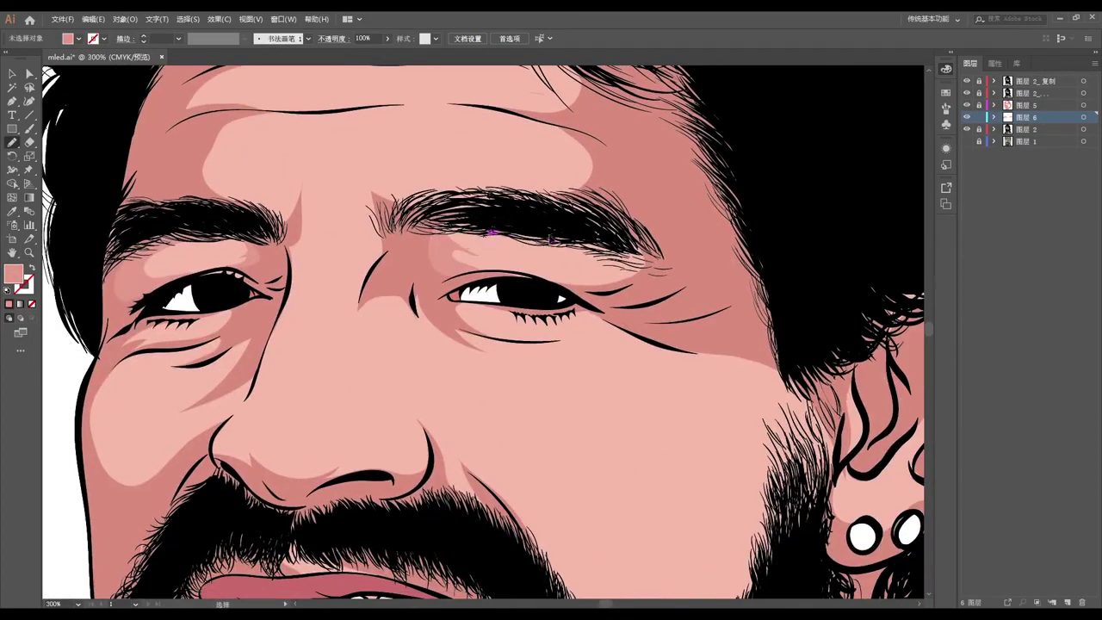
{"action": "scroll", "coordinate": [456, 448], "scroll_direction": "down", "scroll_amount": 2}
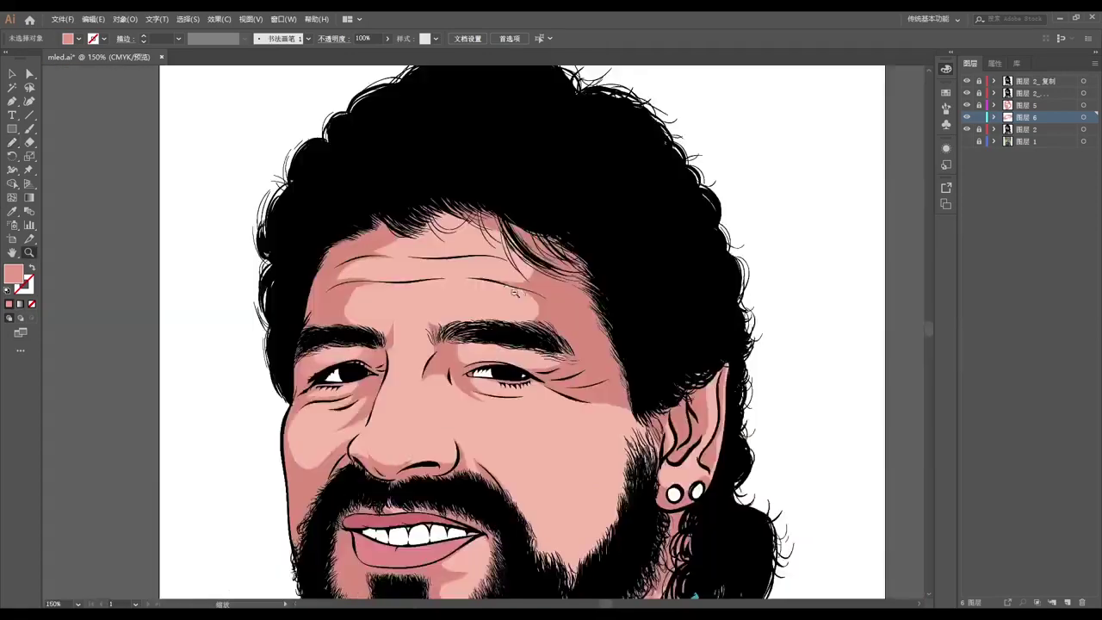
{"action": "scroll", "coordinate": [568, 431], "scroll_direction": "up", "scroll_amount": 2}
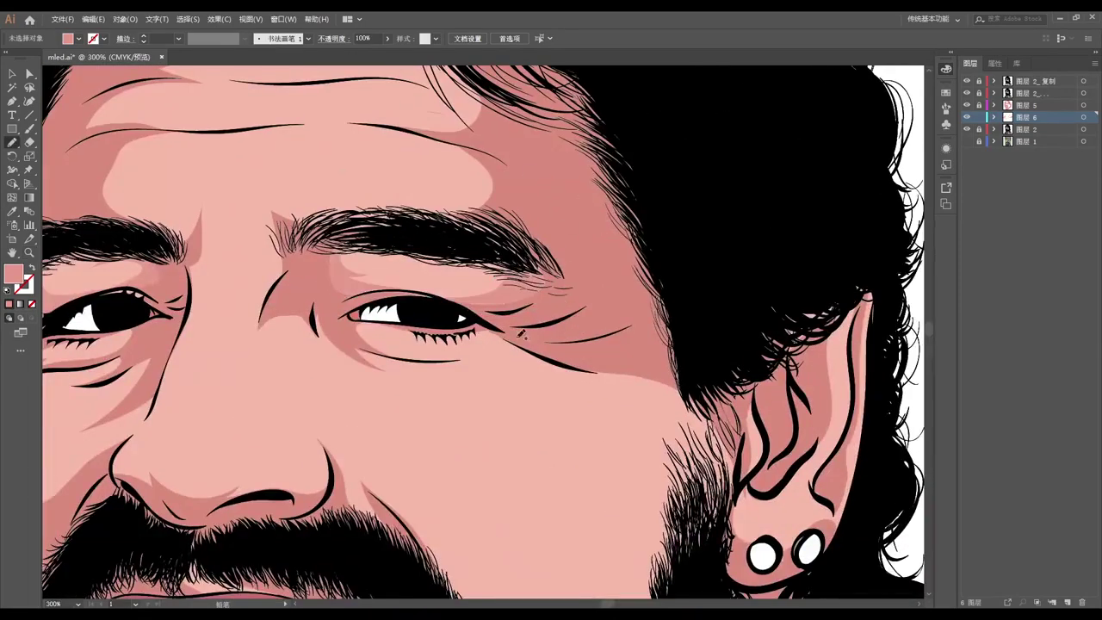
- Pencil mid-pink transition shadows beneath the right eye and around the left eye's inner corner and lower lid
{"action": "left_click_drag", "start_coordinate": [376, 330], "coordinate": [396, 343]}
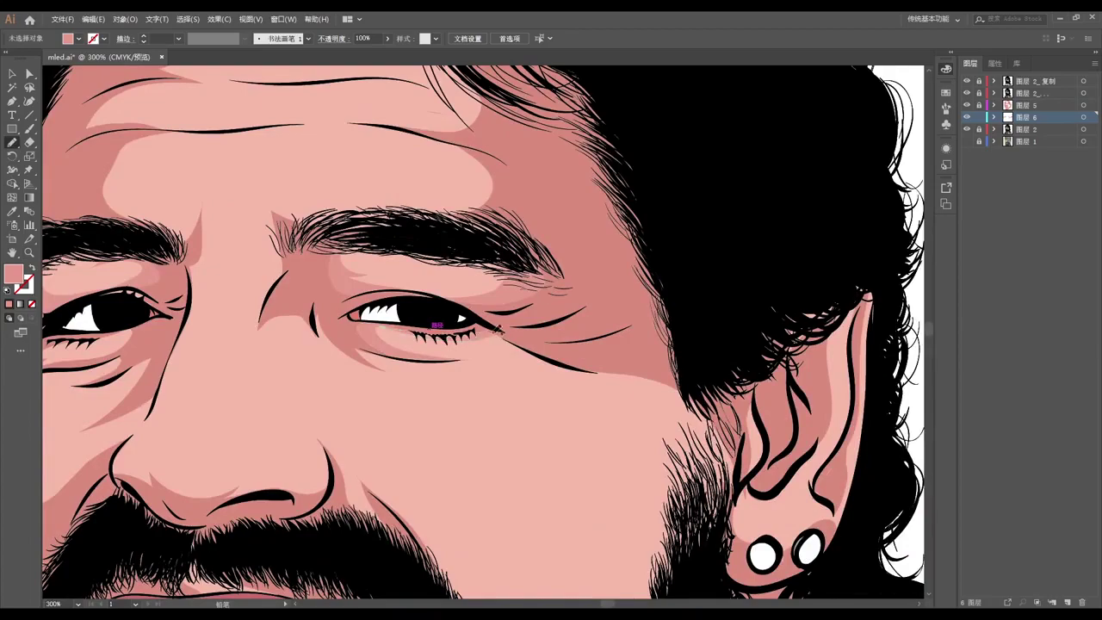
{"action": "scroll", "coordinate": [496, 327], "scroll_direction": "left", "scroll_amount": 5}
{"action": "scroll", "coordinate": [569, 353], "scroll_direction": "up", "scroll_amount": 3}
{"action": "left_click_drag", "start_coordinate": [383, 282], "coordinate": [370, 346]}
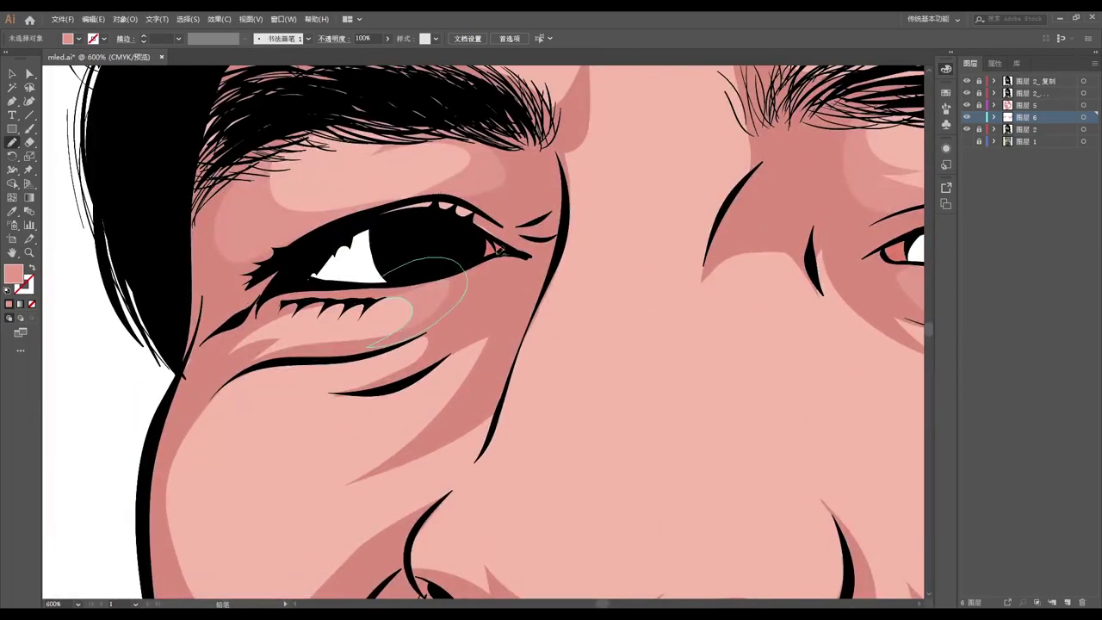
{"action": "scroll", "coordinate": [370, 345], "scroll_direction": "down", "scroll_amount": 3}
{"action": "scroll", "coordinate": [319, 387], "scroll_direction": "up", "scroll_amount": 1}
{"action": "scroll", "coordinate": [574, 423], "scroll_direction": "down", "scroll_amount": 2}
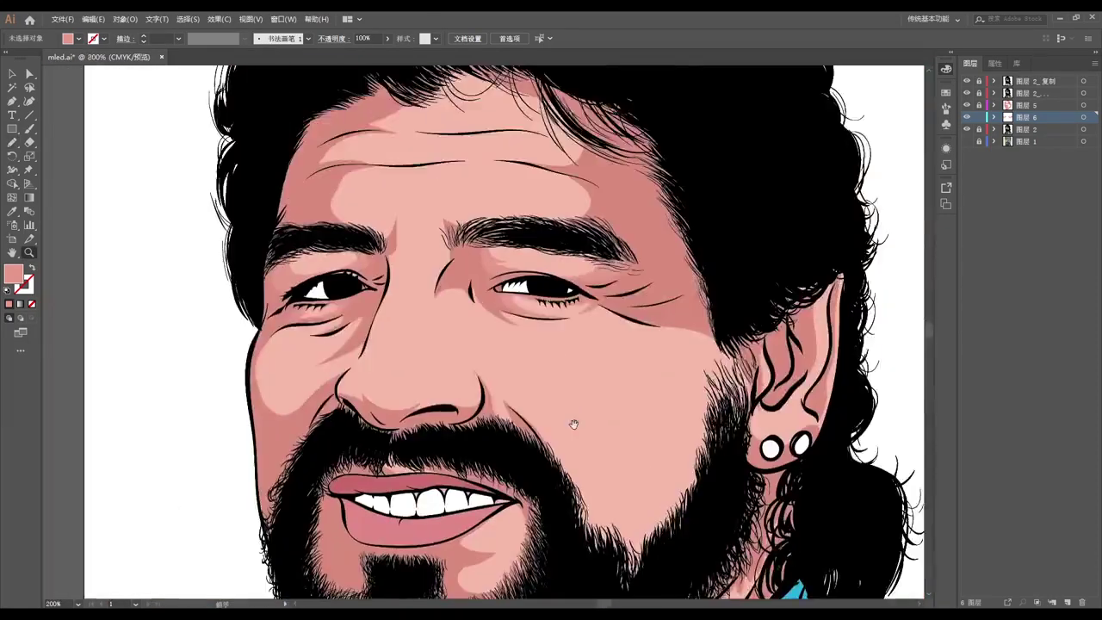
- Pencil mid-pink shadows over the left side of the forehead and across the left cheek below the eye
{"action": "mouse_move", "coordinate": [574, 424]}
{"action": "left_mouse_down"}
{"action": "mouse_move", "coordinate": [649, 444]}
{"action": "mouse_move", "coordinate": [587, 445]}
{"action": "mouse_move", "coordinate": [563, 383]}
{"action": "mouse_move", "coordinate": [548, 458]}
{"action": "left_mouse_up"}
{"action": "left_click_drag", "start_coordinate": [391, 131], "coordinate": [380, 301]}
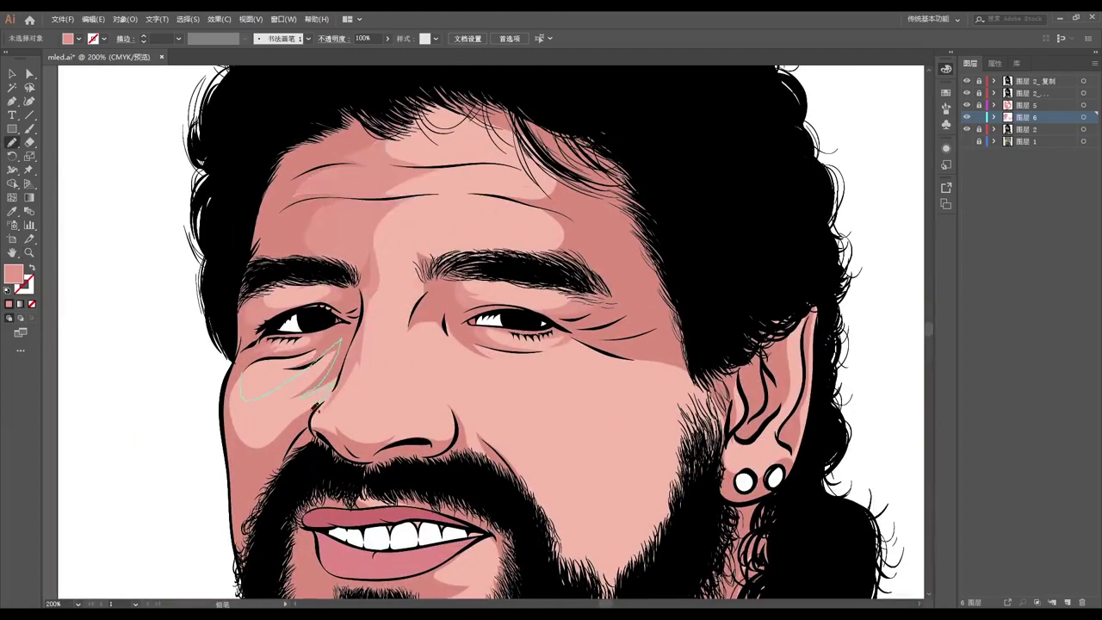
{"action": "left_click_drag", "start_coordinate": [316, 404], "coordinate": [338, 408]}
- Pencil mid-pink shadows around the nose tip, up the nose bridge's right side and over the right nostril wing
{"action": "left_click_drag", "start_coordinate": [371, 449], "coordinate": [372, 446]}
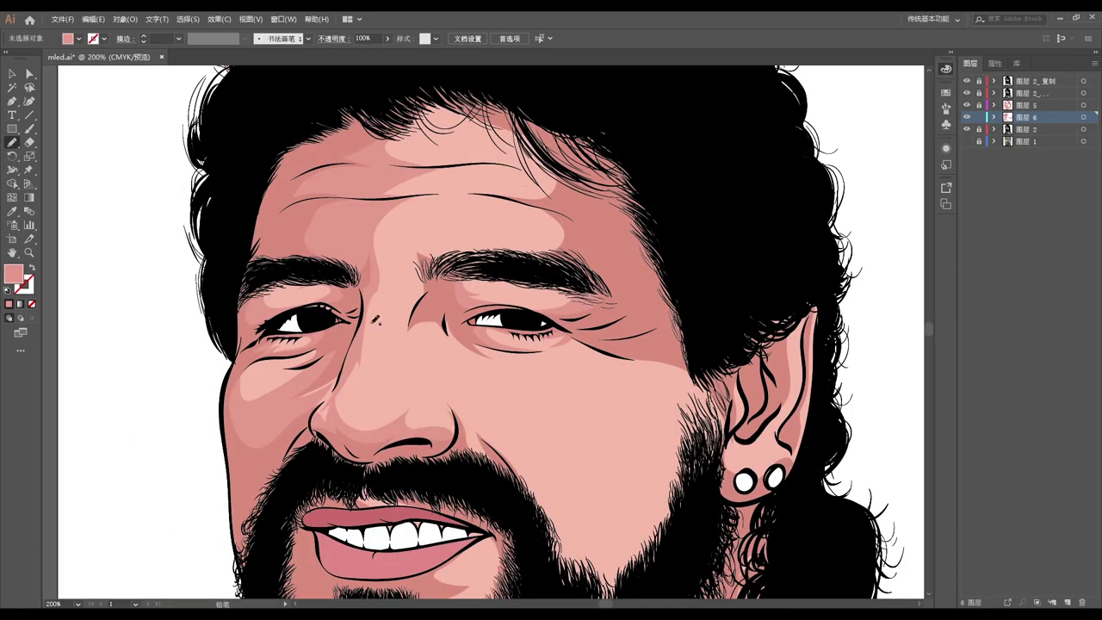
{"action": "left_click_drag", "start_coordinate": [444, 423], "coordinate": [458, 384]}
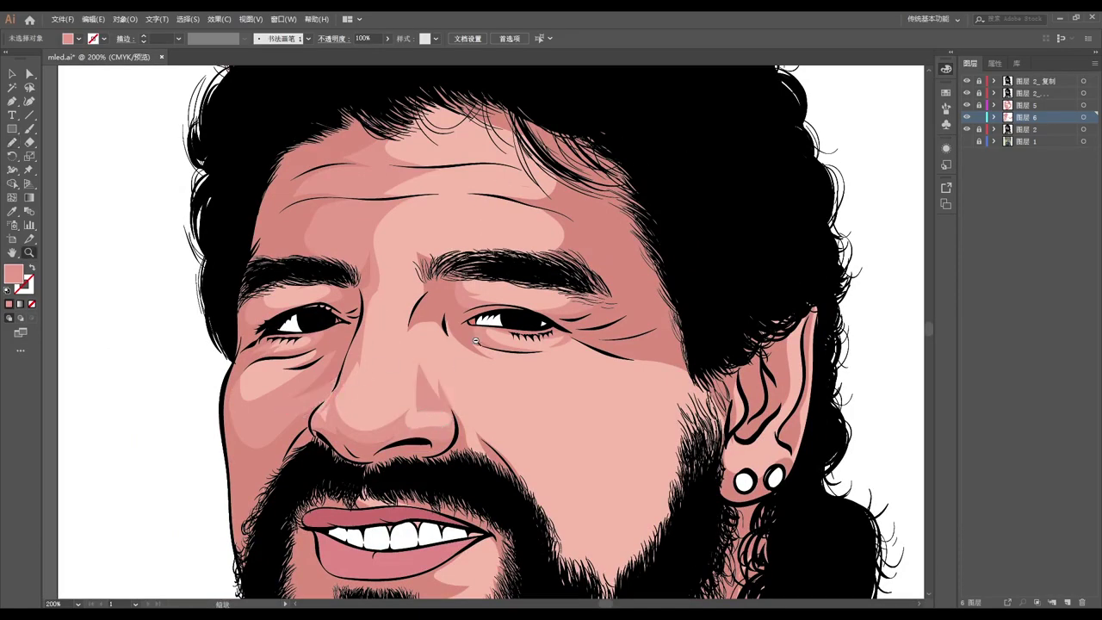
{"action": "left_click_drag", "start_coordinate": [475, 340], "coordinate": [454, 255]}
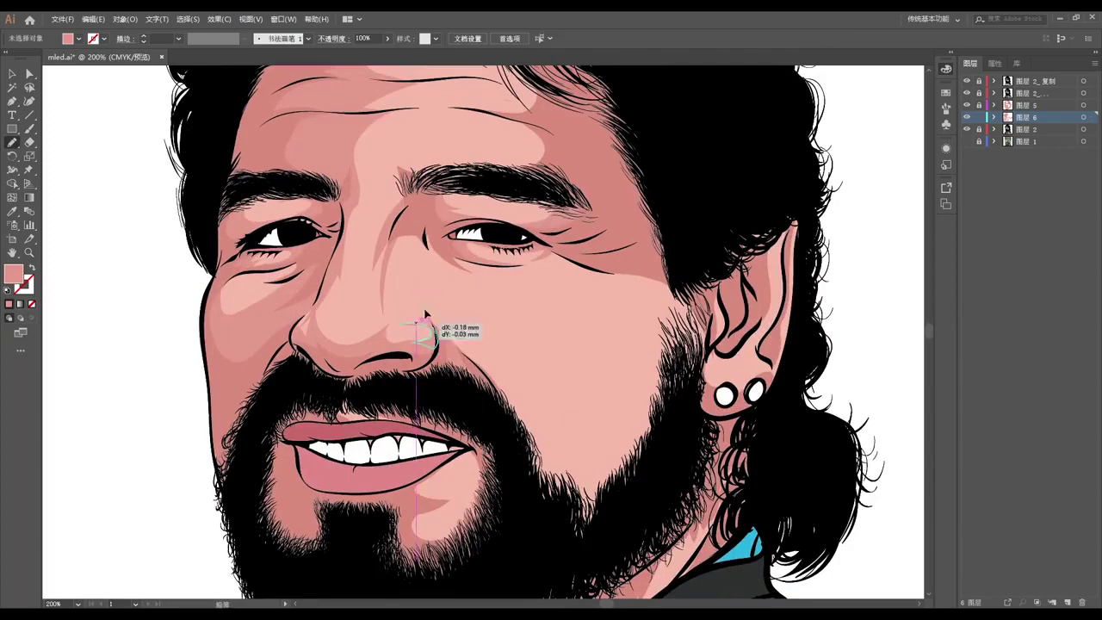
{"action": "key", "text": "ctrl+="}
{"action": "left_click_drag", "start_coordinate": [449, 358], "coordinate": [462, 401]}
{"action": "key", "text": "ctrl+minus"}
{"action": "key", "text": "ctrl+minus"}
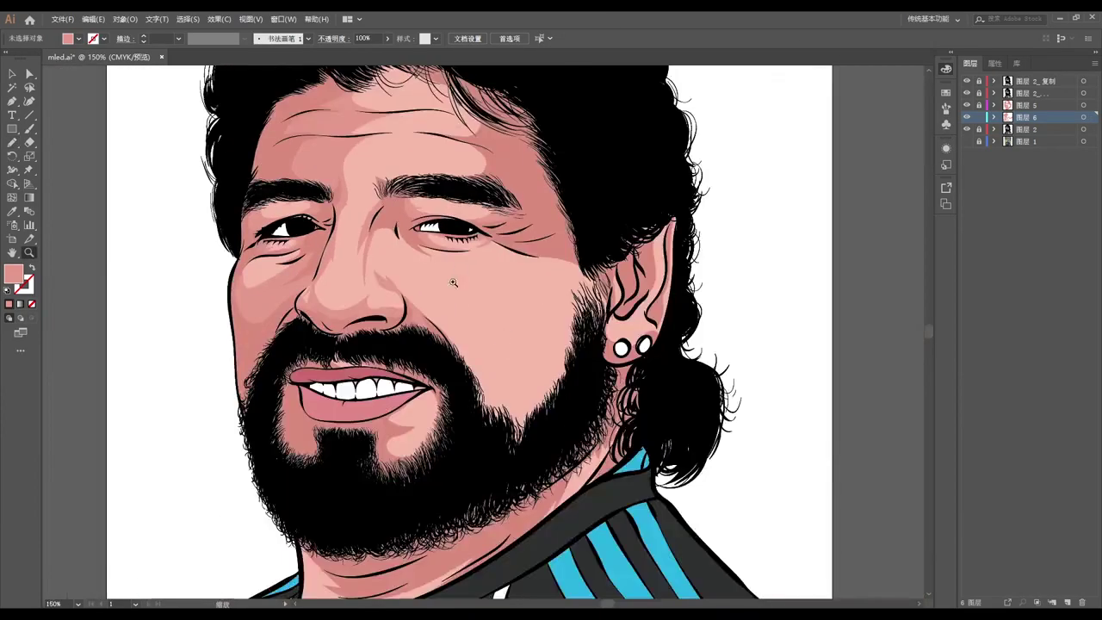
- Pencil a mid-pink shadow between the eyebrows, with pointed edges up into the forehead and down to the nose bridge
{"action": "key", "text": "ctrl+equal"}
{"action": "left_click_drag", "start_coordinate": [408, 245], "coordinate": [422, 269]}
{"action": "key", "text": "ctrl+minus"}
{"action": "key", "text": "ctrl+minus"}
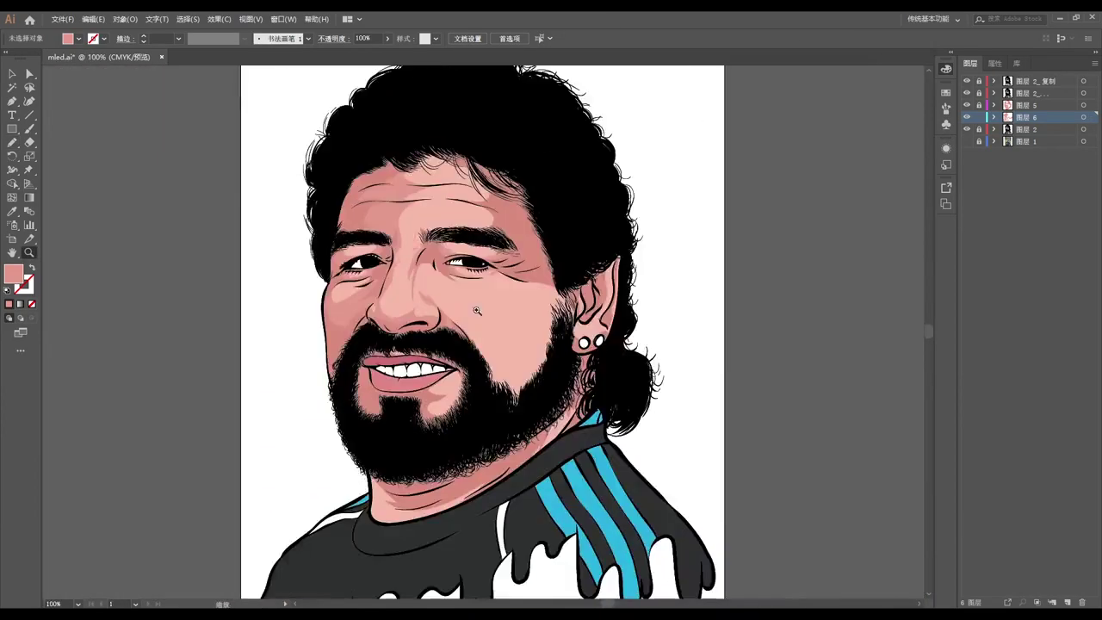
{"action": "key", "text": "ctrl+equal"}
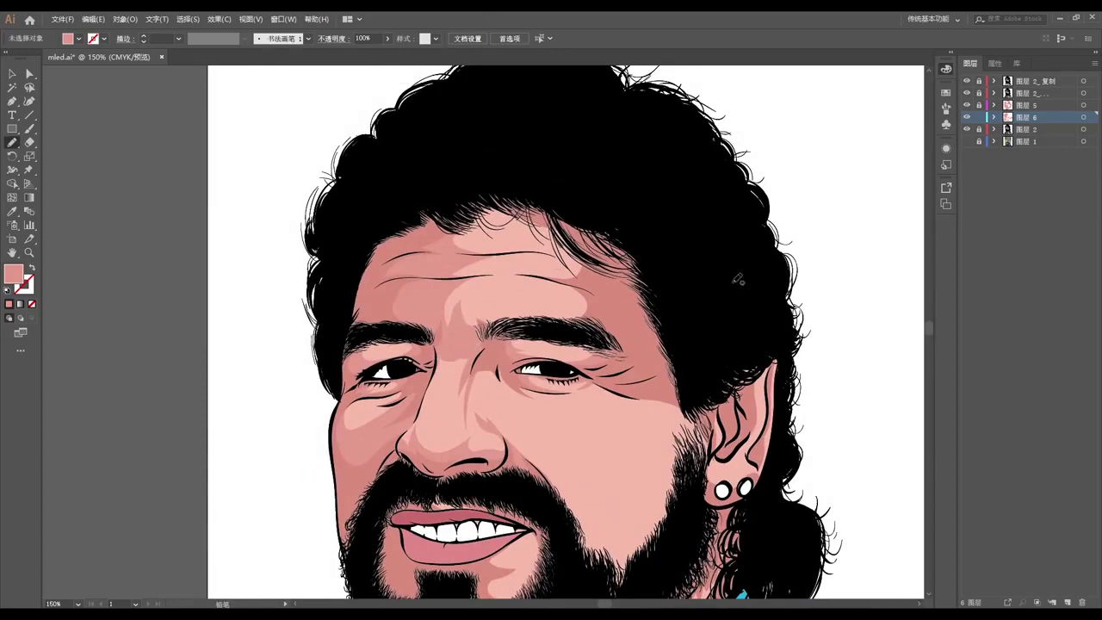
{"action": "left_click_drag", "start_coordinate": [461, 348], "coordinate": [532, 394]}
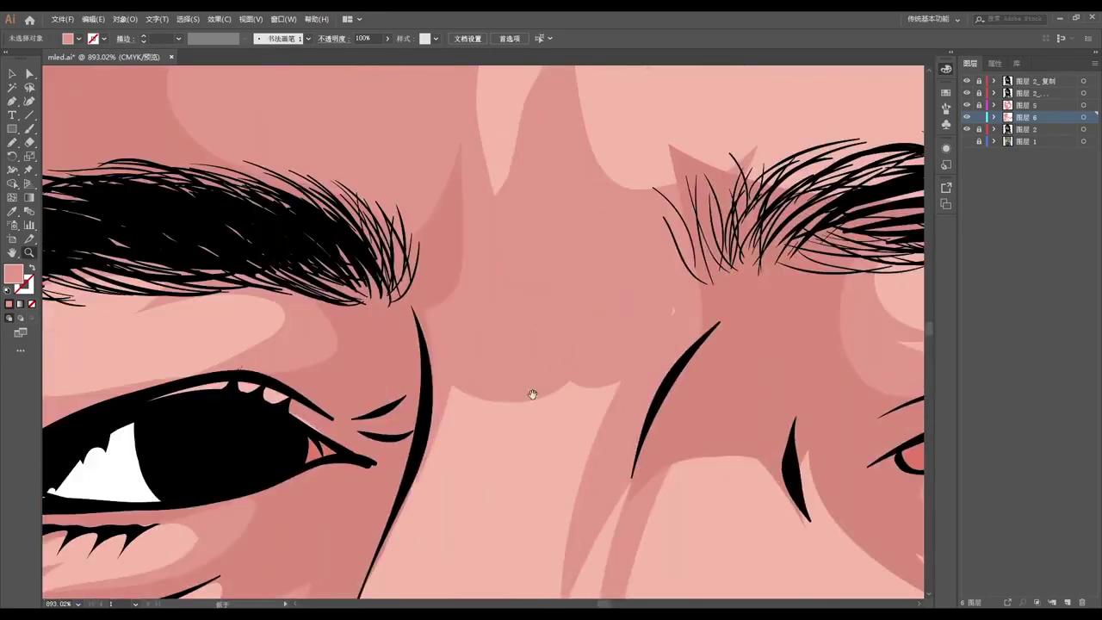
{"action": "key", "text": "ctrl+minus"}
{"action": "key", "text": "ctrl+minus"}
{"action": "key", "text": "ctrl+minus"}
{"action": "key", "text": "ctrl+minus"}
{"action": "key", "text": "ctrl+minus"}
{"action": "key", "text": "ctrl+minus"}
{"action": "key", "text": "ctrl+equal"}
{"action": "key", "text": "ctrl+equal"}
{"action": "scroll", "coordinate": [544, 198], "scroll_direction": "down", "scroll_amount": 1}
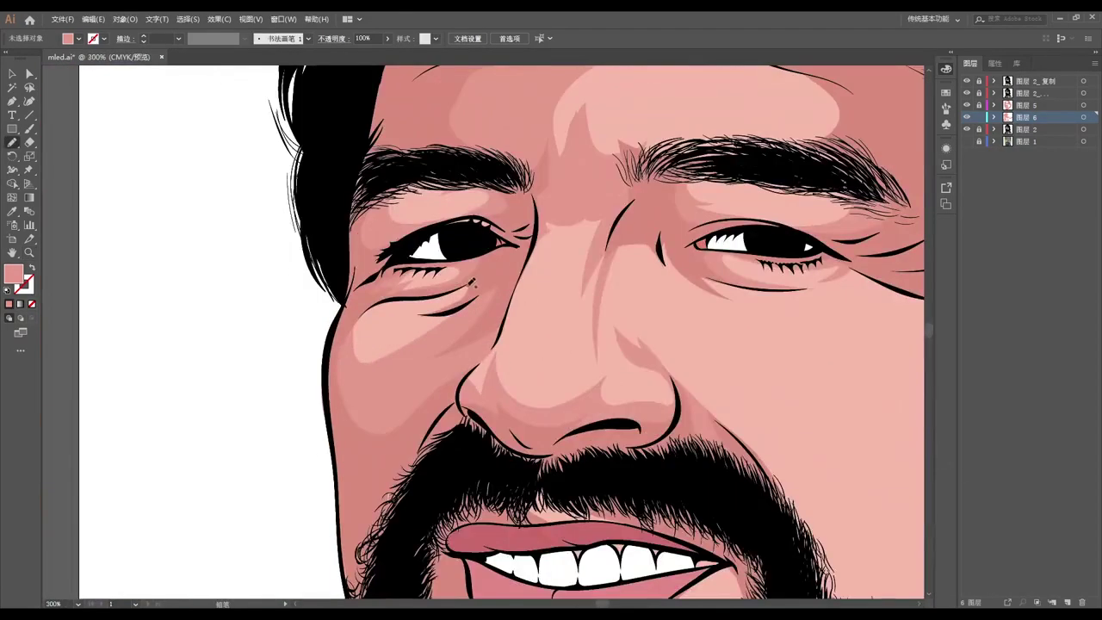
- Pencil a mid-pink transition along the chin shadow below the mouth's right corner
{"action": "key", "text": "ctrl+minus"}
{"action": "key", "text": "ctrl+minus"}
{"action": "key", "text": "ctrl+minus"}
{"action": "key", "text": "ctrl+equal"}
{"action": "key", "text": "ctrl+equal"}
{"action": "key", "text": "ctrl+equal"}
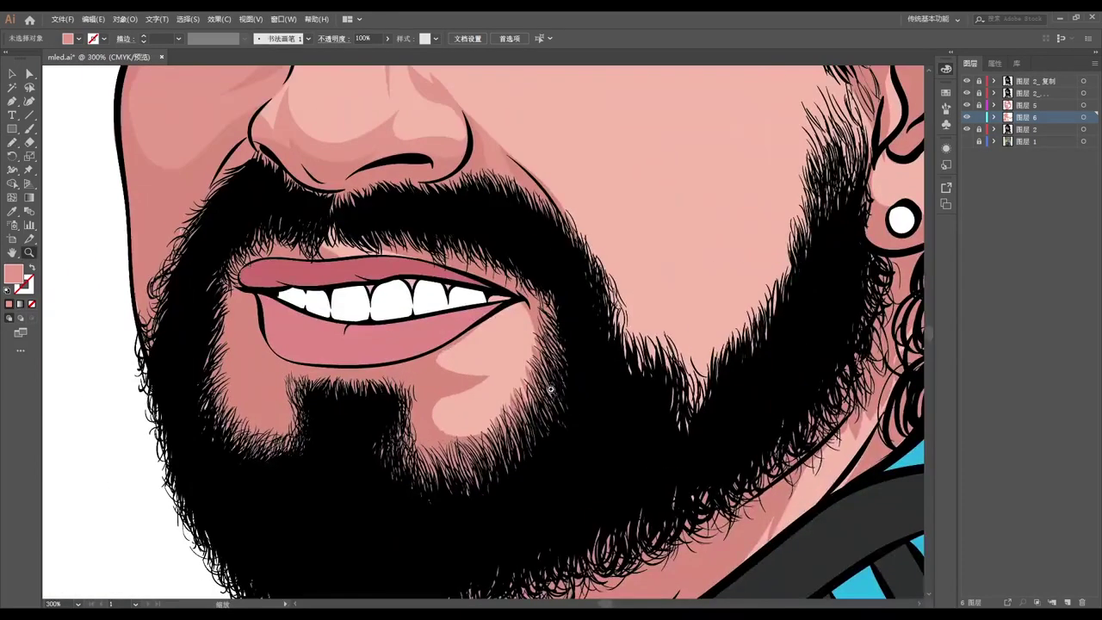
{"action": "key", "text": "ctrl+minus"}
{"action": "key", "text": "ctrl+minus"}
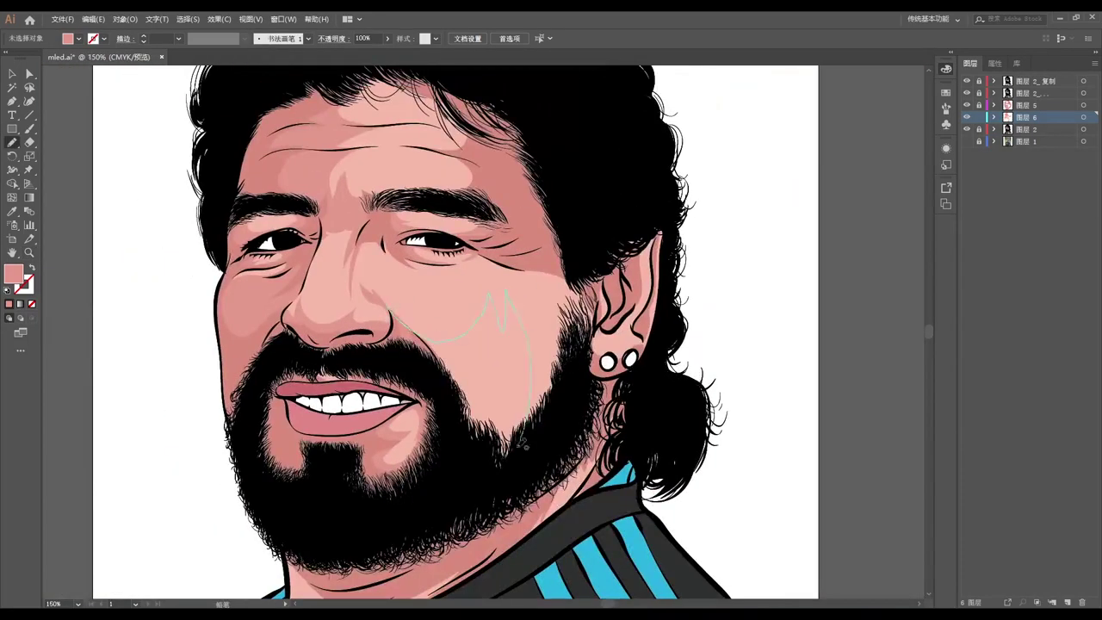
- Pencil a large mid-pink shadow with pointed upper edges on the right cheek above the beard, plus one under the right eye
{"action": "left_click_drag", "start_coordinate": [523, 444], "coordinate": [525, 435]}
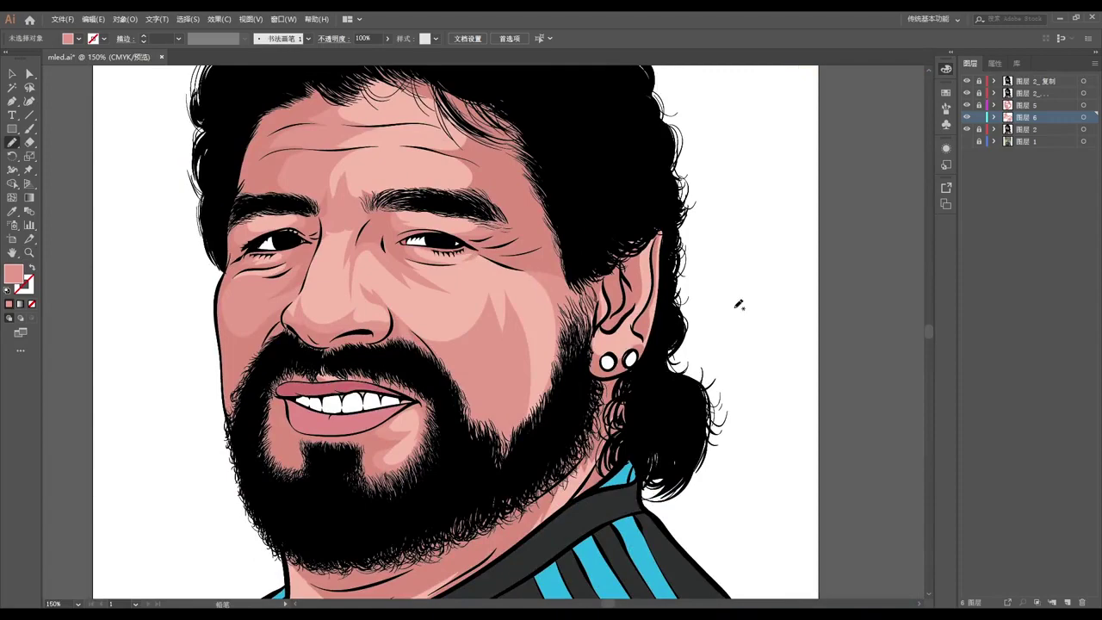
{"action": "key", "text": "ctrl+plus"}
{"action": "key", "text": "ctrl+plus"}
{"action": "key", "text": "ctrl+minus"}
{"action": "key", "text": "ctrl+minus"}
{"action": "key", "text": "ctrl+minus"}
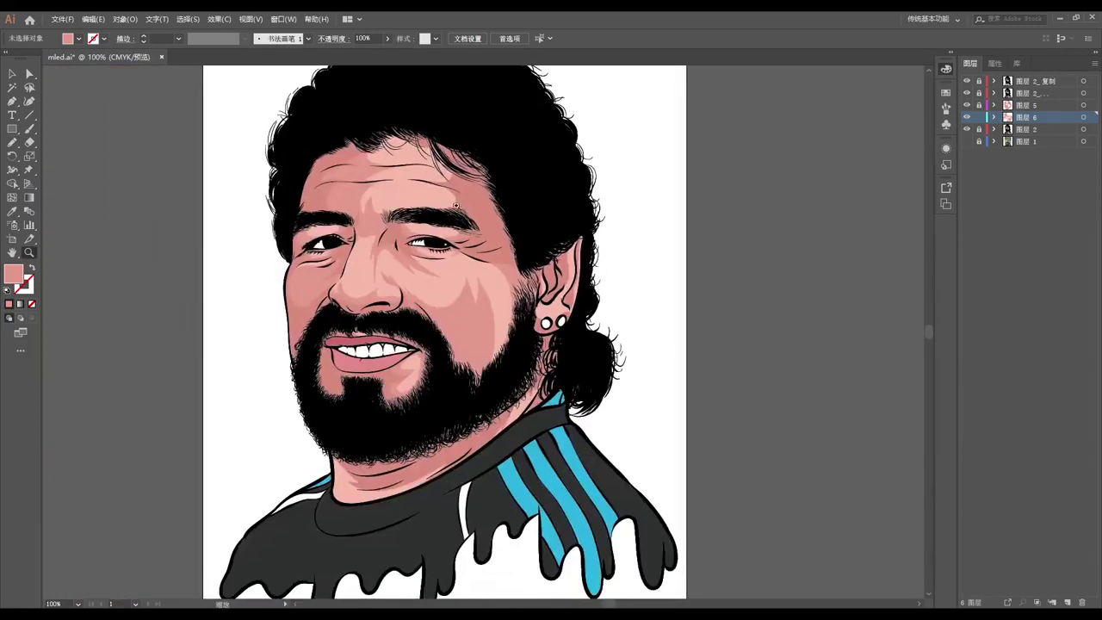
- Pencil mid-pink transition shadows across the forehead's wrinkles and along its right side below the fringe
{"action": "key", "text": "ctrl+plus"}
{"action": "key", "text": "ctrl+z"}
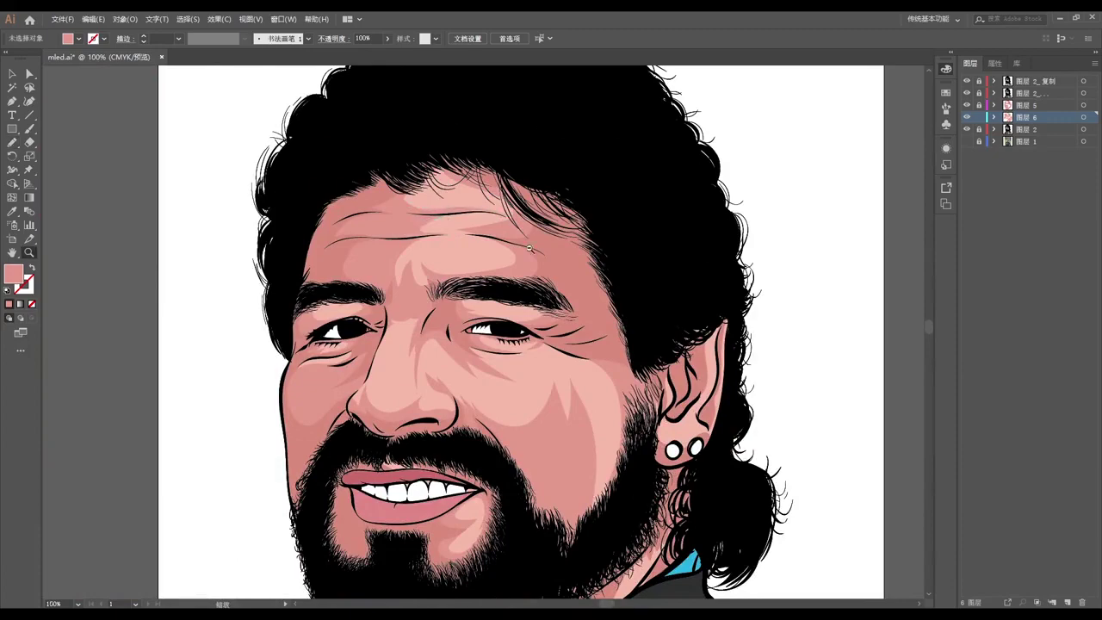
{"action": "key", "text": "ctrl+plus"}
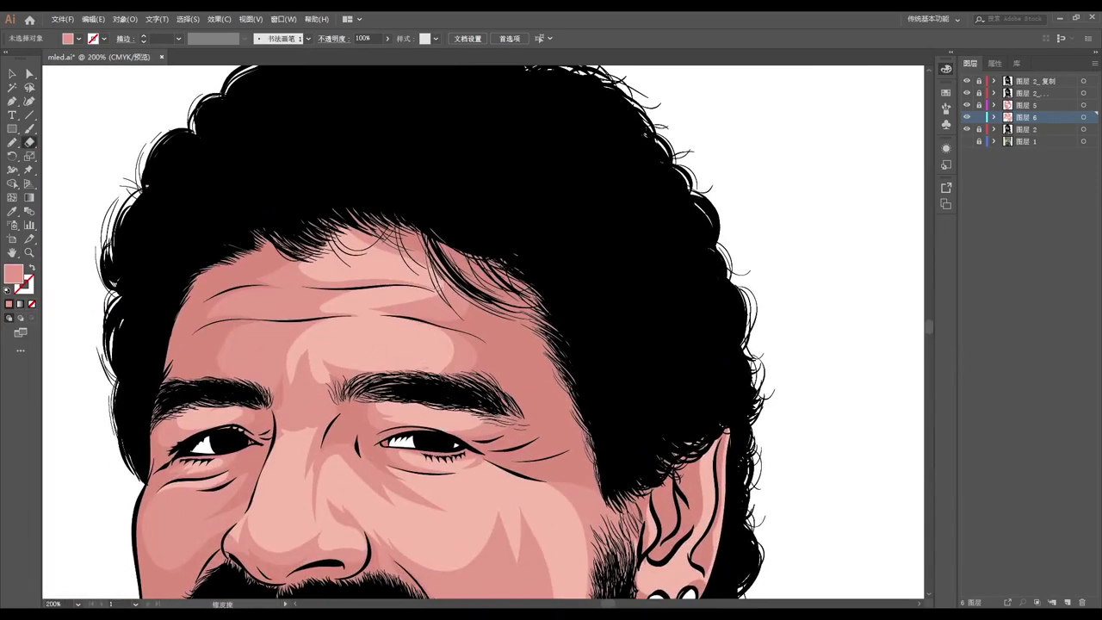
- Lock the mid-pink shadow layer and add a new layer above the two skin-shadow layers
{"action": "scroll", "coordinate": [482, 345], "scroll_direction": "down", "scroll_amount": 5}
{"action": "key", "text": "ctrl+0"}
{"action": "key", "text": "ctrl+plus"}
{"action": "key", "text": "ctrl+plus"}
{"action": "key", "text": "ctrl+plus"}
{"action": "key", "text": "ctrl+plus"}
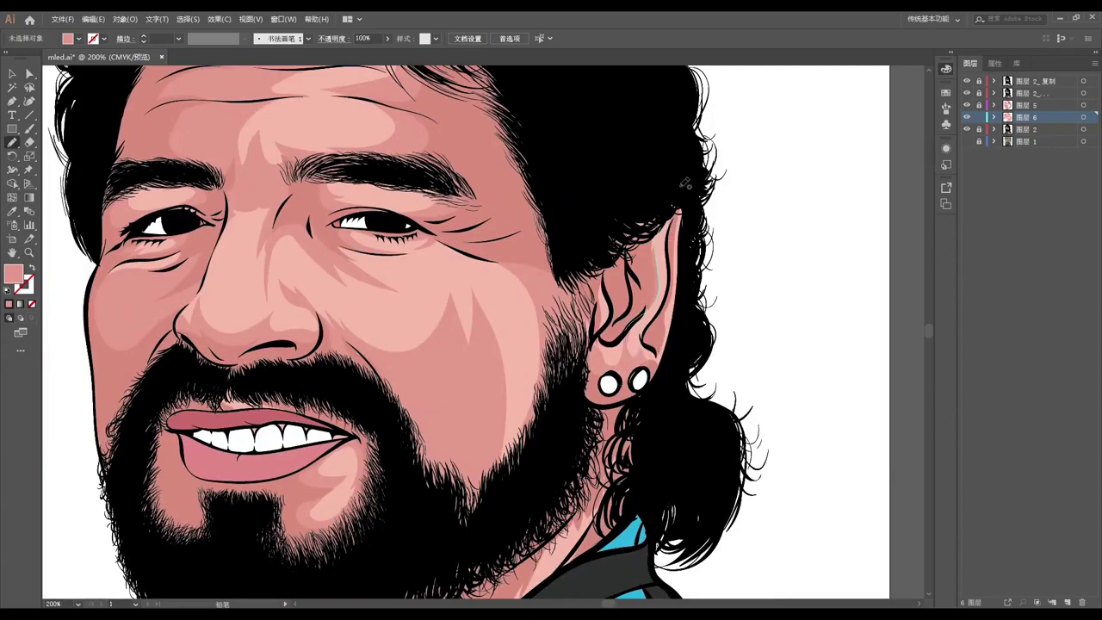
{"action": "key", "text": "ctrl+0"}
{"action": "key", "text": "ctrl+plus"}
{"action": "key", "text": "ctrl+l"}
{"action": "key", "text": "ctrl+plus"}
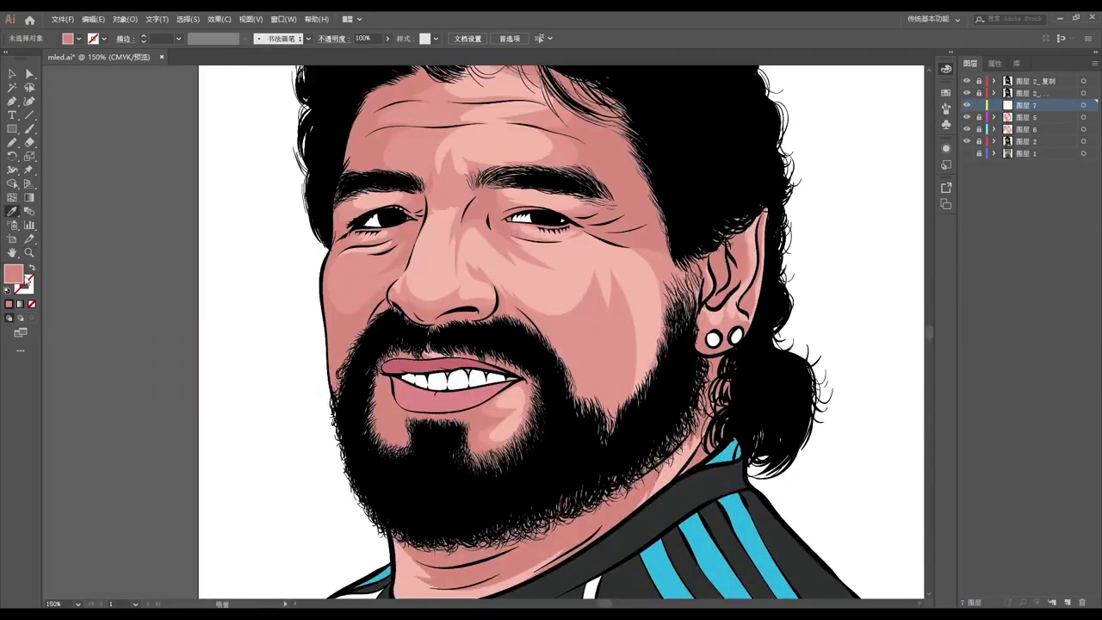
- Pencil deep red shadows under the nose and around the chin below the lower lip, using a darker red fill
{"action": "key", "text": "ctrl+plus"}
{"action": "mouse_move", "coordinate": [479, 372]}
{"action": "left_mouse_down"}
{"action": "mouse_move", "coordinate": [447, 283]}
{"action": "mouse_move", "coordinate": [485, 247]}
{"action": "left_mouse_up"}
{"action": "left_click_drag", "start_coordinate": [499, 298], "coordinate": [452, 274]}
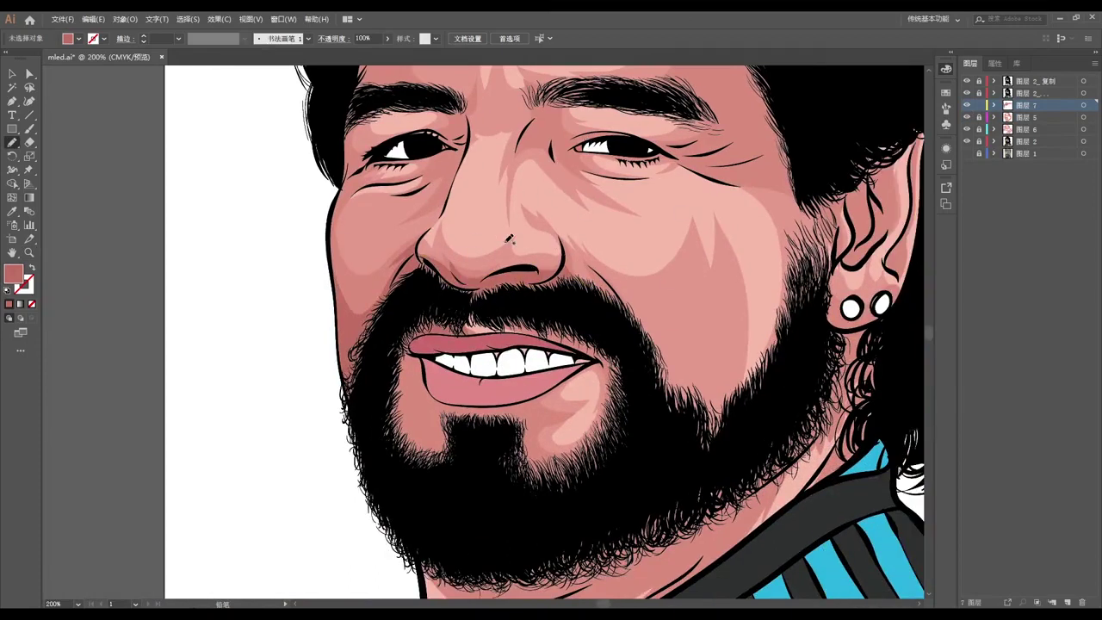
{"action": "left_click_drag", "start_coordinate": [439, 469], "coordinate": [441, 454]}
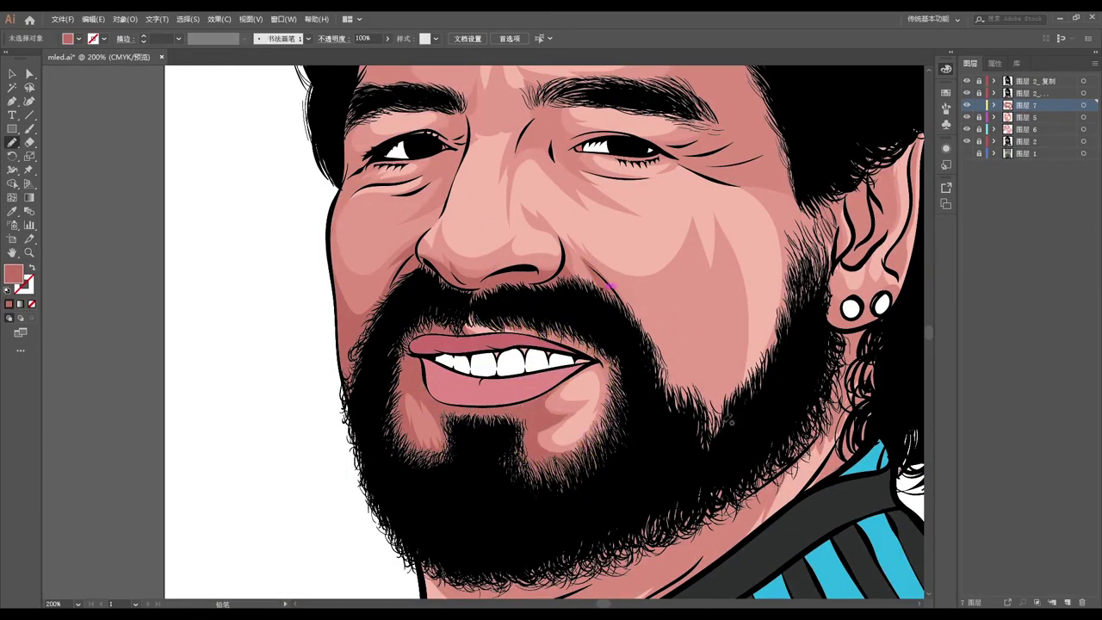
- Pencil a jagged deep red shadow along the right cheek's beard edge, from the smile fold up to the sideburn
{"action": "left_click_drag", "start_coordinate": [730, 422], "coordinate": [680, 353]}
{"action": "left_click_drag", "start_coordinate": [663, 482], "coordinate": [641, 310]}
{"action": "left_click_drag", "start_coordinate": [688, 361], "coordinate": [573, 336]}
{"action": "left_click_drag", "start_coordinate": [603, 413], "coordinate": [681, 258]}
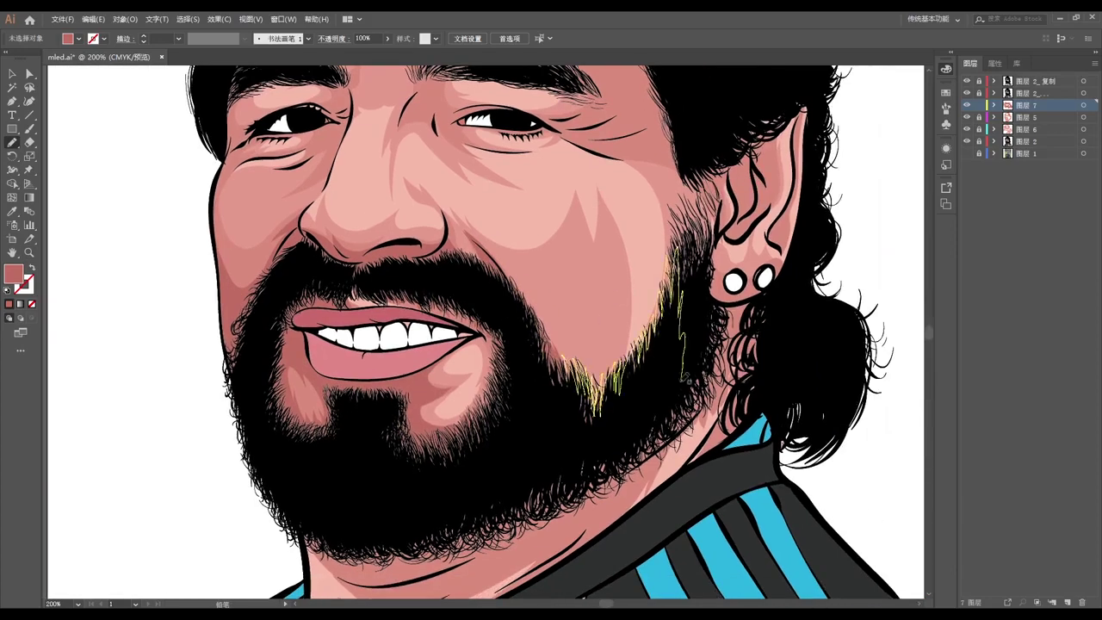
{"action": "mouse_move", "coordinate": [685, 375]}
{"action": "left_mouse_down"}
{"action": "mouse_move", "coordinate": [709, 271]}
{"action": "mouse_move", "coordinate": [590, 267]}
{"action": "left_mouse_up"}
- Pencil deep red shadows on the neck along the beard's lower edge, with pointed ends towards the collar
{"action": "left_click_drag", "start_coordinate": [654, 232], "coordinate": [591, 328]}
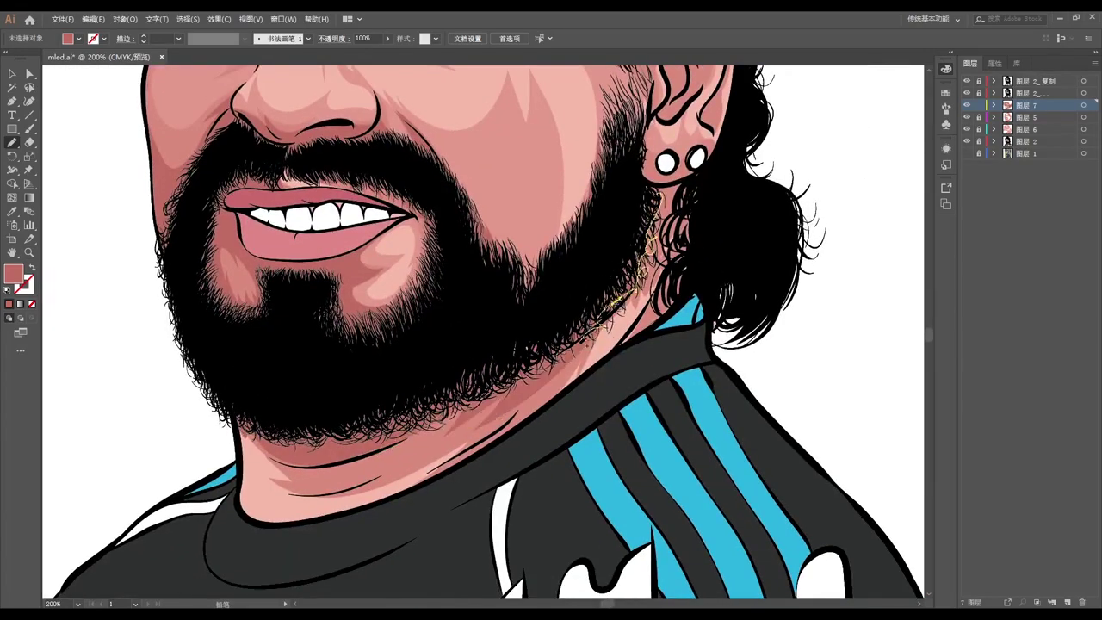
{"action": "left_click_drag", "start_coordinate": [680, 191], "coordinate": [624, 340]}
{"action": "scroll", "coordinate": [646, 278], "scroll_direction": "down", "scroll_amount": 2}
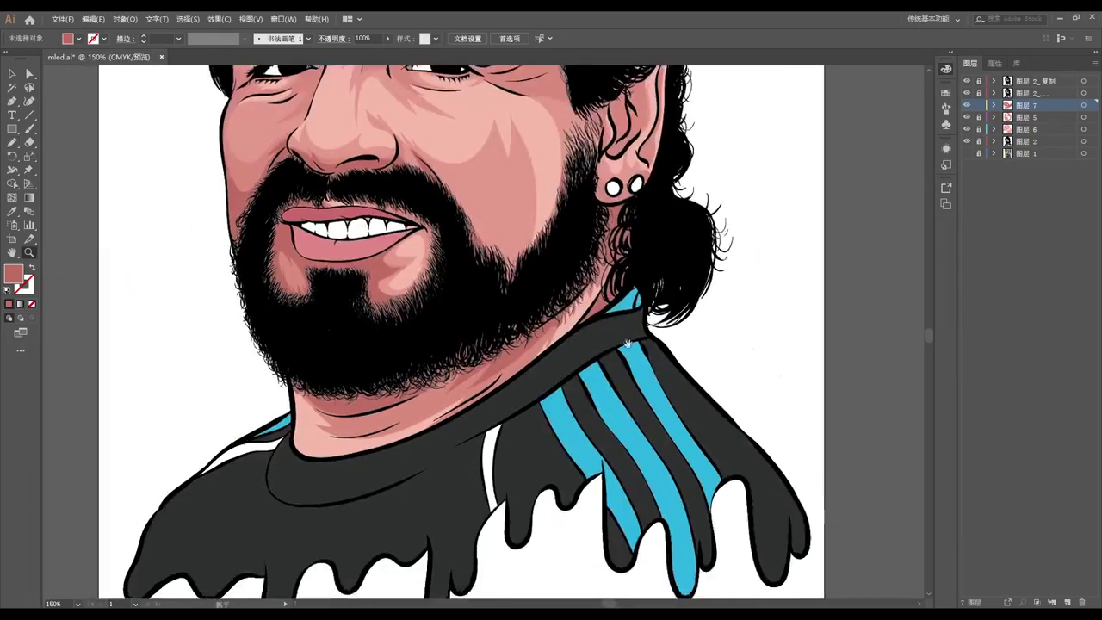
{"action": "scroll", "coordinate": [644, 262], "scroll_direction": "up", "scroll_amount": 4}
{"action": "left_click_drag", "start_coordinate": [633, 268], "coordinate": [633, 268]}
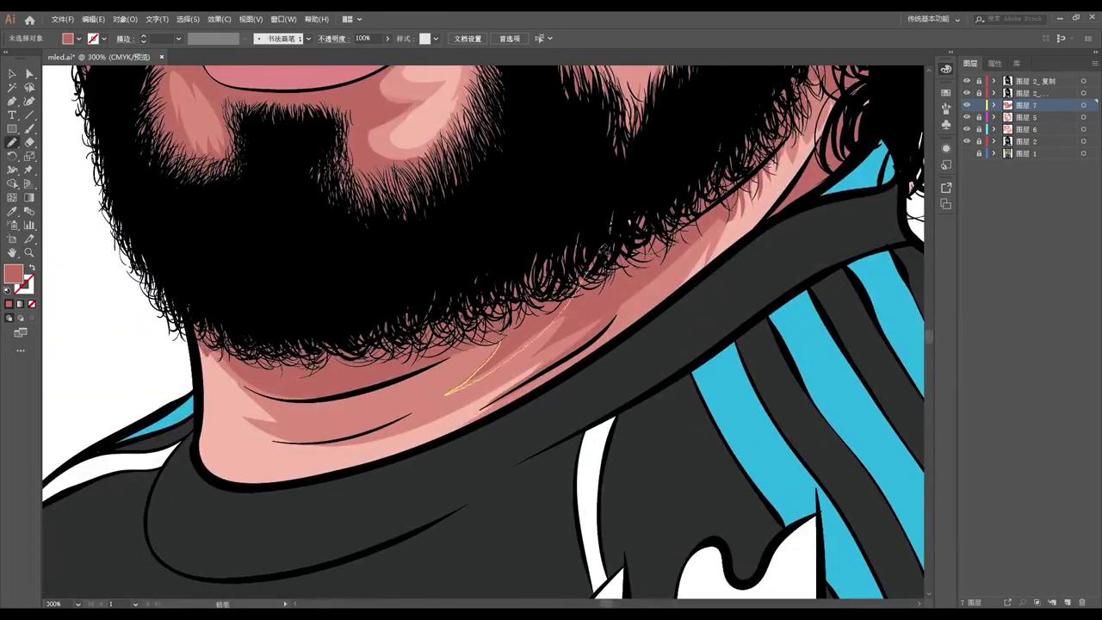
- Pencil deep red shadows around the left eye's inner corner, beside the nose bridge and down into the eye bag
{"action": "scroll", "coordinate": [664, 406], "scroll_direction": "down", "scroll_amount": 5}
{"action": "scroll", "coordinate": [484, 276], "scroll_direction": "up", "scroll_amount": 7}
{"action": "mouse_move", "coordinate": [448, 179]}
{"action": "left_mouse_down"}
{"action": "mouse_move", "coordinate": [484, 267]}
{"action": "mouse_move", "coordinate": [583, 298]}
{"action": "left_mouse_up"}
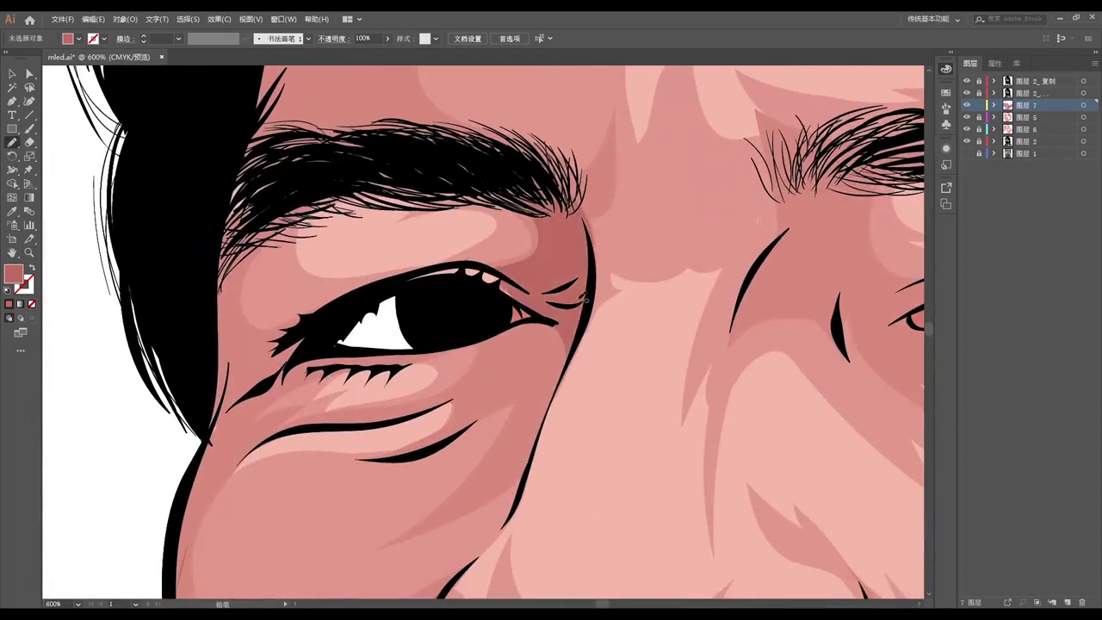
{"action": "left_click_drag", "start_coordinate": [508, 398], "coordinate": [569, 343]}
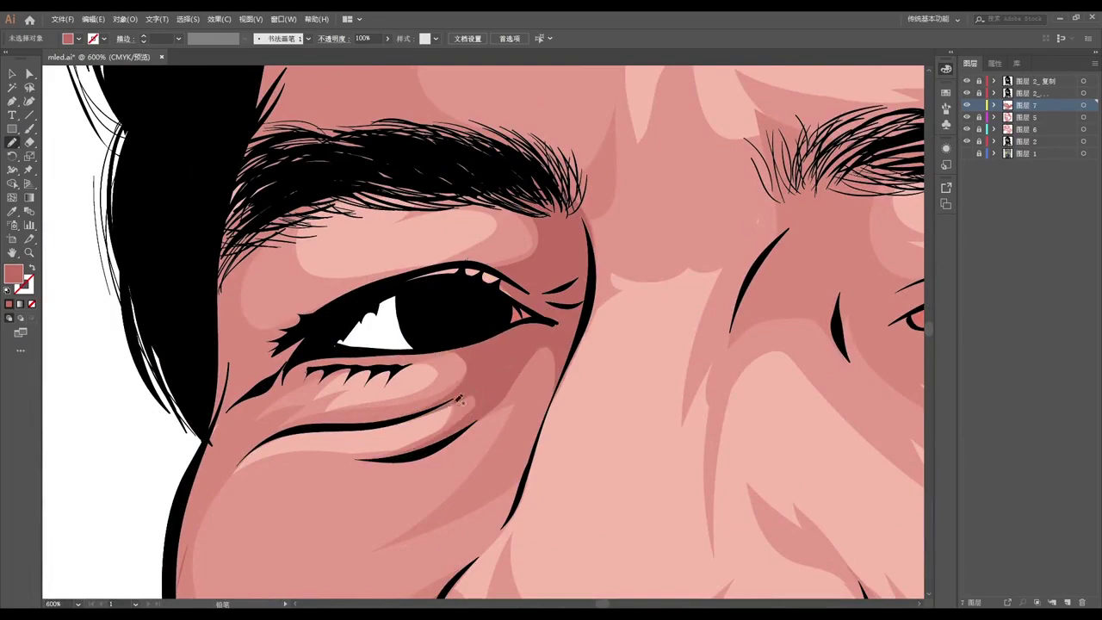
- Pencil deep red shadows on the forehead's left side, between the wrinkles and along the hairline below the fringe
{"action": "scroll", "coordinate": [523, 322], "scroll_direction": "down", "scroll_amount": 4}
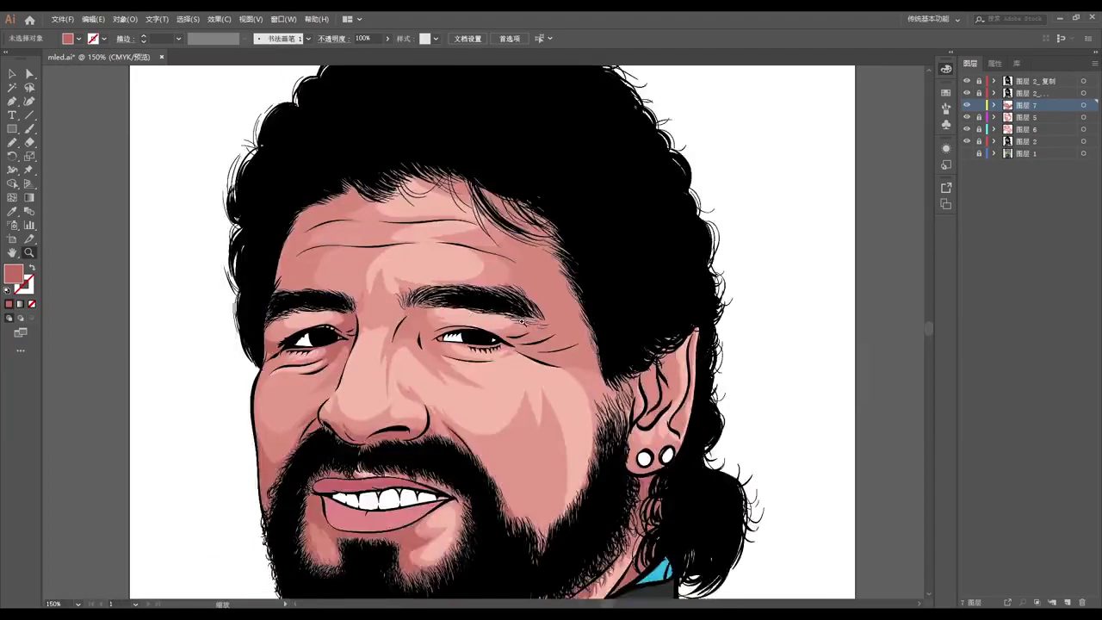
{"action": "scroll", "coordinate": [523, 322], "scroll_direction": "up", "scroll_amount": 4}
{"action": "mouse_move", "coordinate": [307, 194]}
{"action": "left_mouse_down"}
{"action": "mouse_move", "coordinate": [274, 267]}
{"action": "mouse_move", "coordinate": [278, 350]}
{"action": "left_mouse_up"}
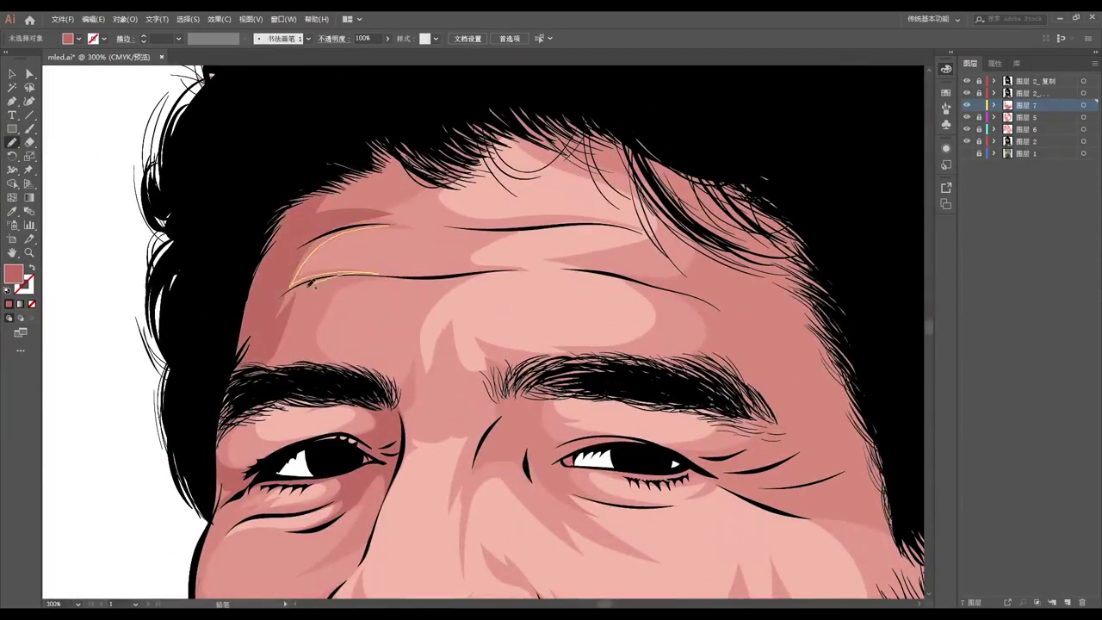
{"action": "left_click_drag", "start_coordinate": [312, 285], "coordinate": [298, 288]}
{"action": "scroll", "coordinate": [478, 396], "scroll_direction": "down", "scroll_amount": 2}
{"action": "left_click_drag", "start_coordinate": [639, 314], "coordinate": [399, 220]}
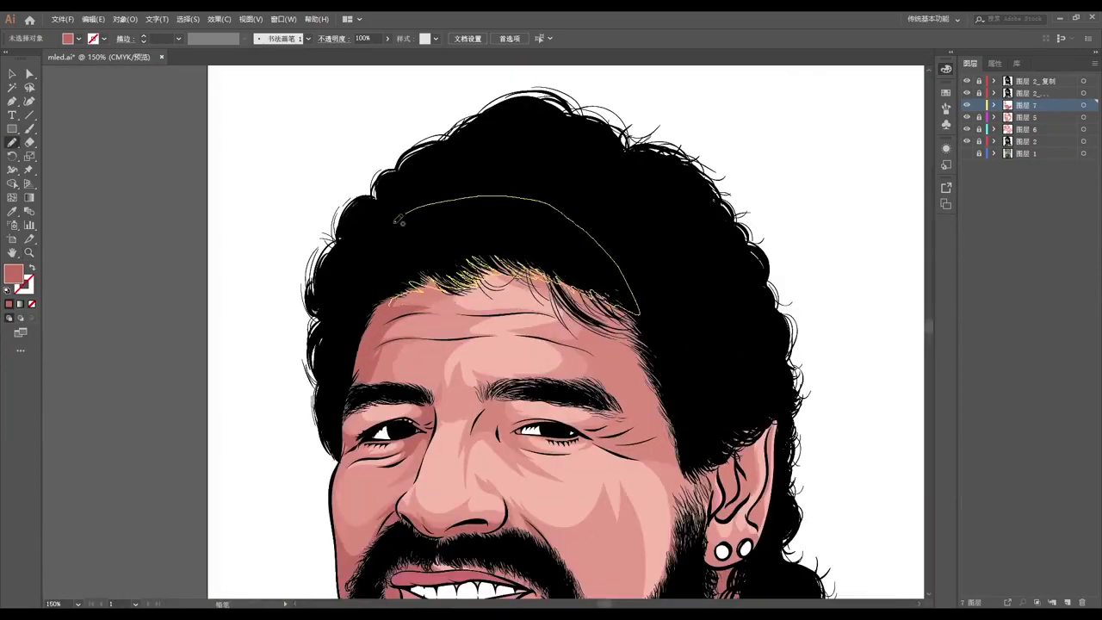
- Pencil deep red shadows inside the ear's folds, along its outer rim and on the lobe around the earrings
{"action": "key", "text": "z"}
{"action": "left_click", "coordinate": [762, 506]}
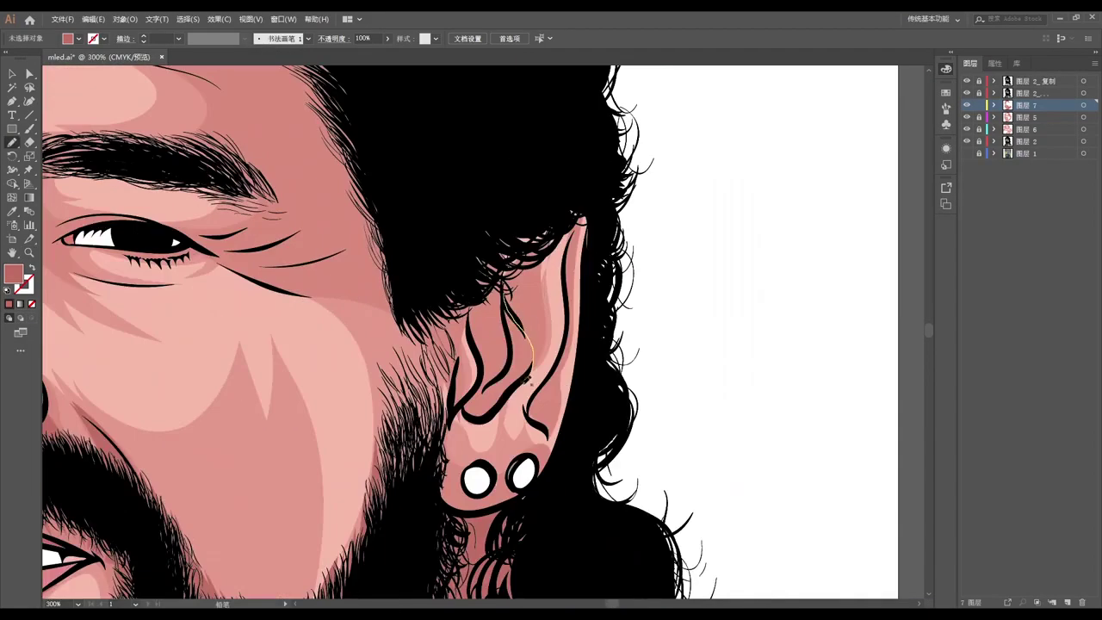
{"action": "mouse_move", "coordinate": [529, 379]}
{"action": "left_mouse_down"}
{"action": "mouse_move", "coordinate": [568, 278]}
{"action": "mouse_move", "coordinate": [479, 326]}
{"action": "left_mouse_up"}
{"action": "left_click_drag", "start_coordinate": [499, 288], "coordinate": [526, 286]}
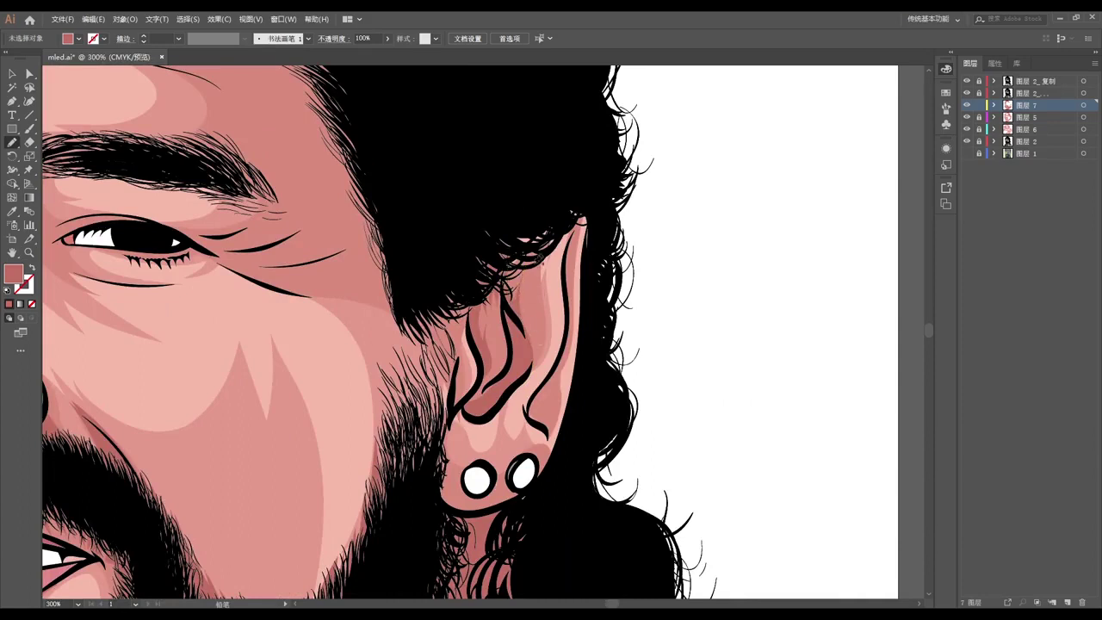
{"action": "left_click_drag", "start_coordinate": [567, 338], "coordinate": [568, 337]}
{"action": "left_click_drag", "start_coordinate": [558, 255], "coordinate": [508, 259]}
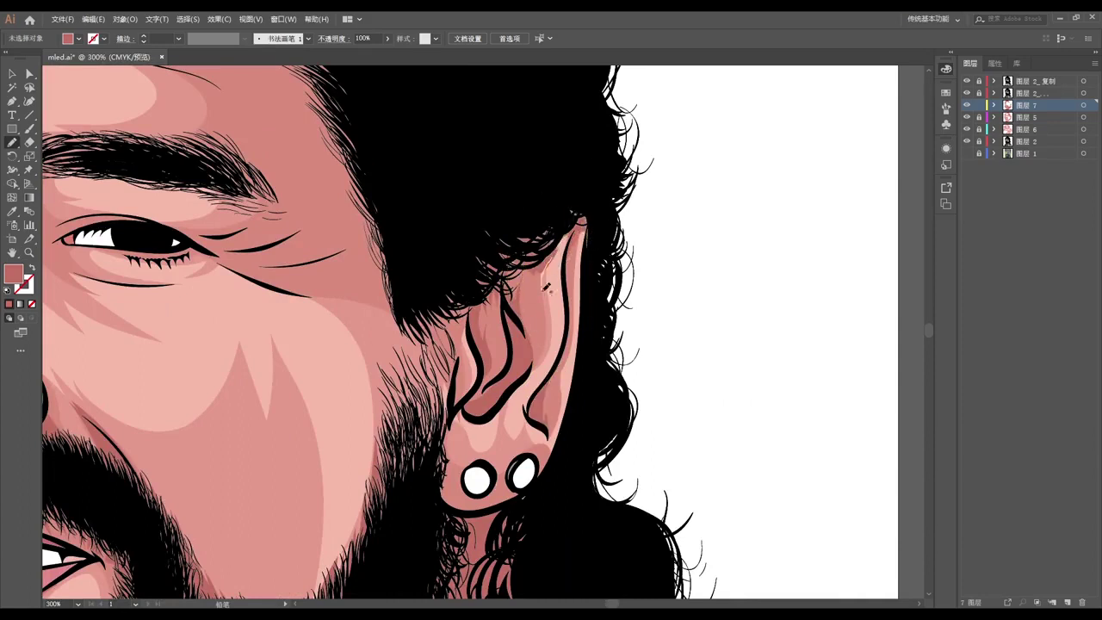
{"action": "left_click_drag", "start_coordinate": [557, 415], "coordinate": [520, 484]}
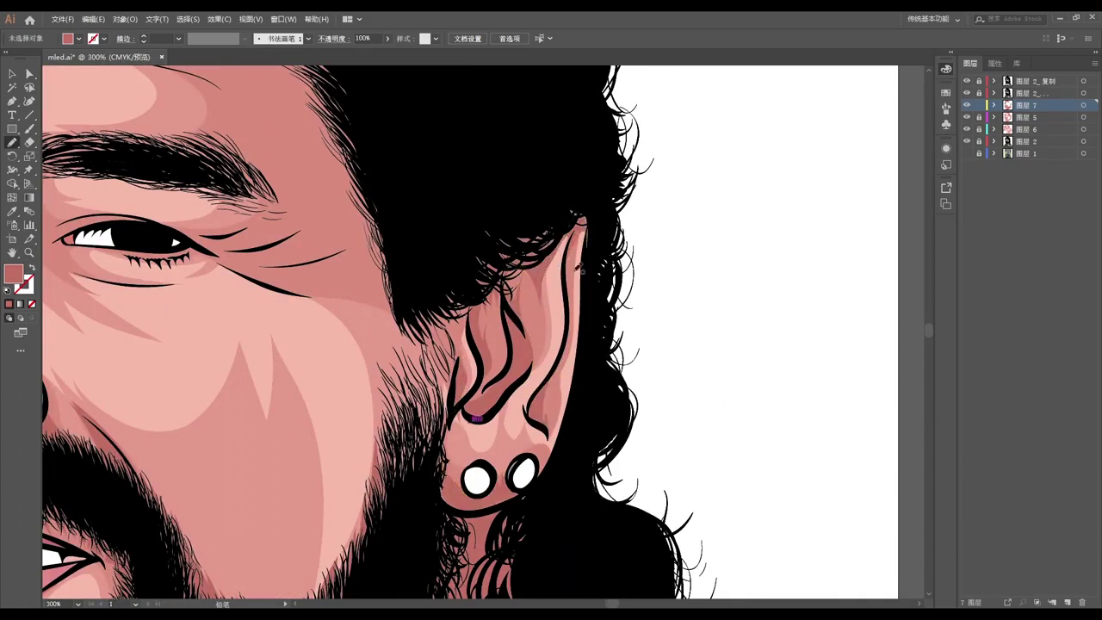
{"action": "key", "text": "ctrl+0"}
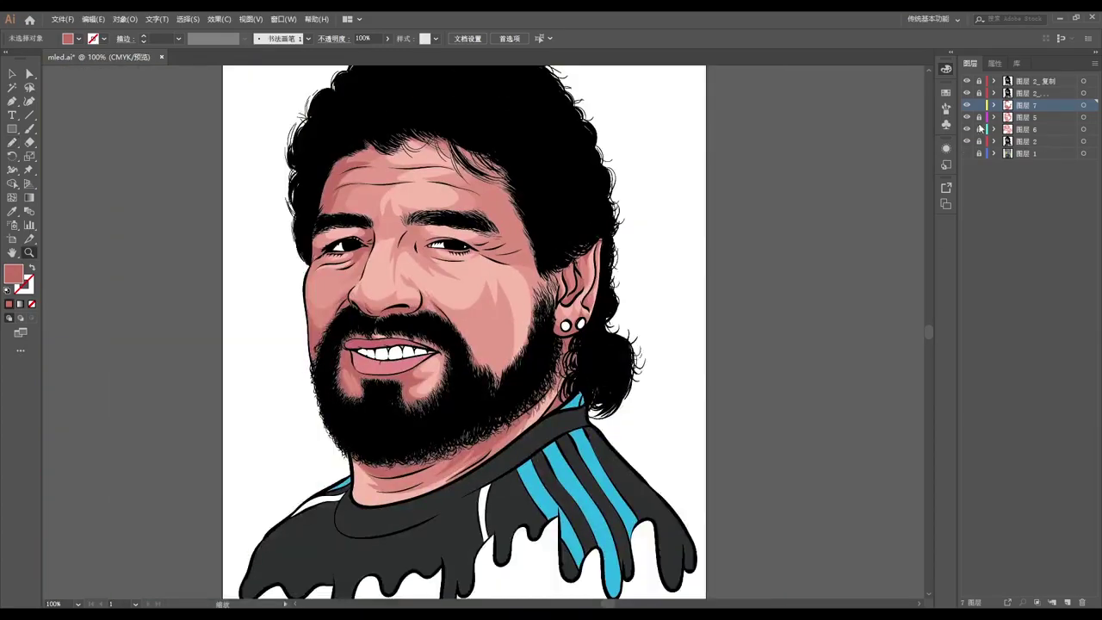
- Pencil thin deep red shadows in the right eye's upper lid crease and along its lower lashes
{"action": "scroll", "coordinate": [515, 346], "scroll_direction": "up", "scroll_amount": 6}
{"action": "left_click_drag", "start_coordinate": [513, 362], "coordinate": [509, 361]}
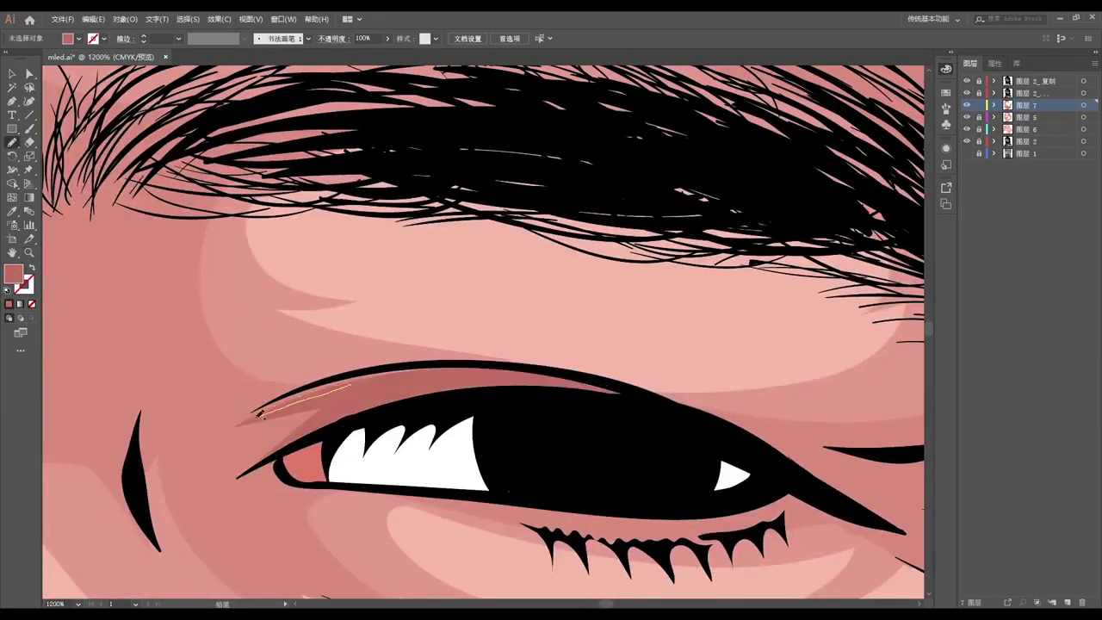
{"action": "scroll", "coordinate": [513, 361], "scroll_direction": "down", "scroll_amount": 3}
{"action": "scroll", "coordinate": [463, 305], "scroll_direction": "up", "scroll_amount": 1}
{"action": "scroll", "coordinate": [464, 305], "scroll_direction": "down", "scroll_amount": 3}
{"action": "scroll", "coordinate": [463, 305], "scroll_direction": "up", "scroll_amount": 1}
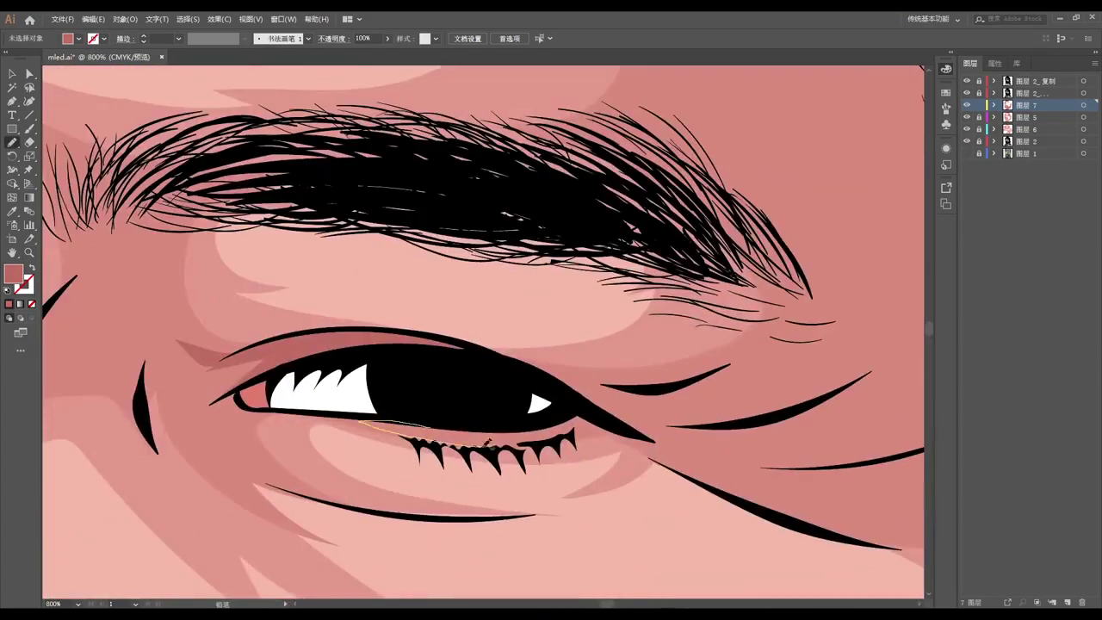
- Pencil deep red accents along the left eye bag's lower crease and around the nose
{"action": "scroll", "coordinate": [550, 465], "scroll_direction": "left", "scroll_amount": 5}
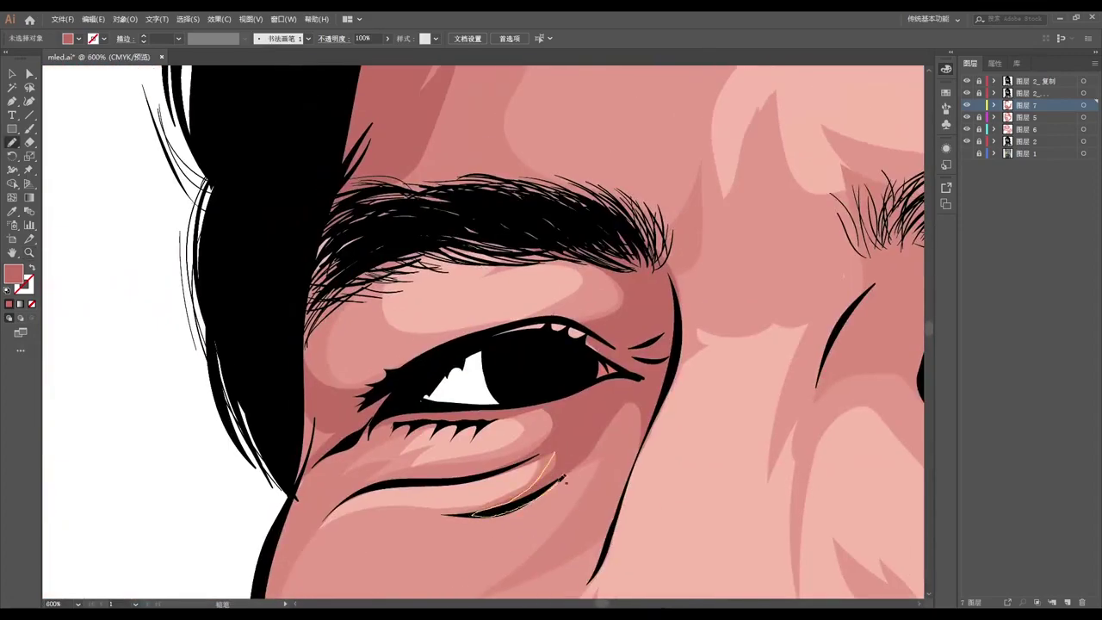
{"action": "scroll", "coordinate": [539, 412], "scroll_direction": "down", "scroll_amount": 3}
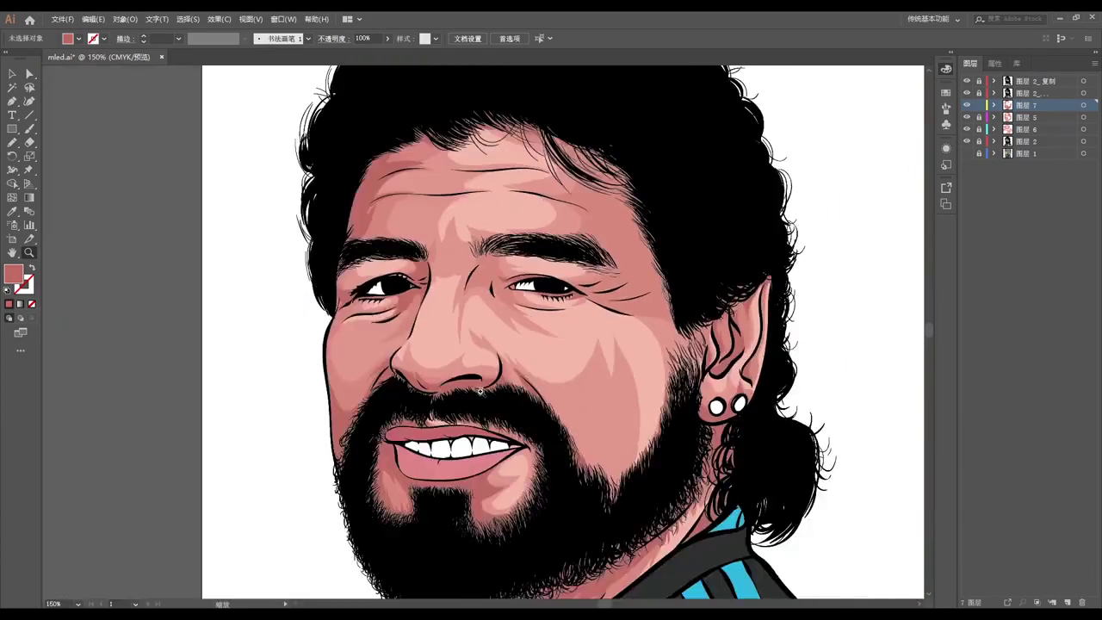
{"action": "scroll", "coordinate": [330, 472], "scroll_direction": "up", "scroll_amount": 3}
{"action": "left_click_drag", "start_coordinate": [330, 471], "coordinate": [443, 396]}
{"action": "scroll", "coordinate": [508, 353], "scroll_direction": "down", "scroll_amount": 5}
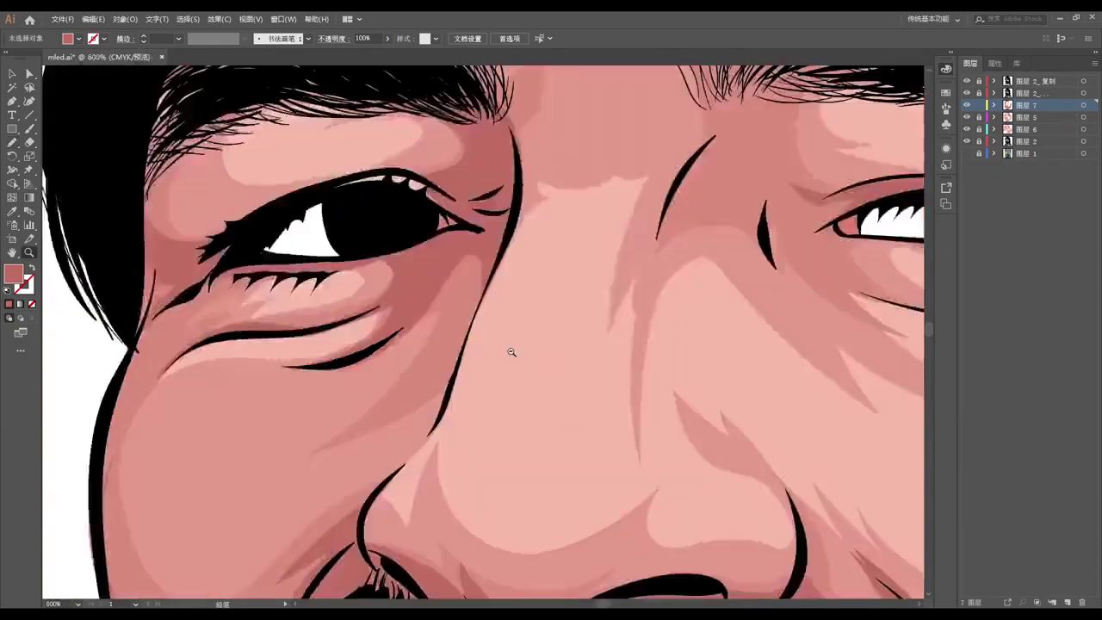
{"action": "scroll", "coordinate": [475, 392], "scroll_direction": "up", "scroll_amount": 6}
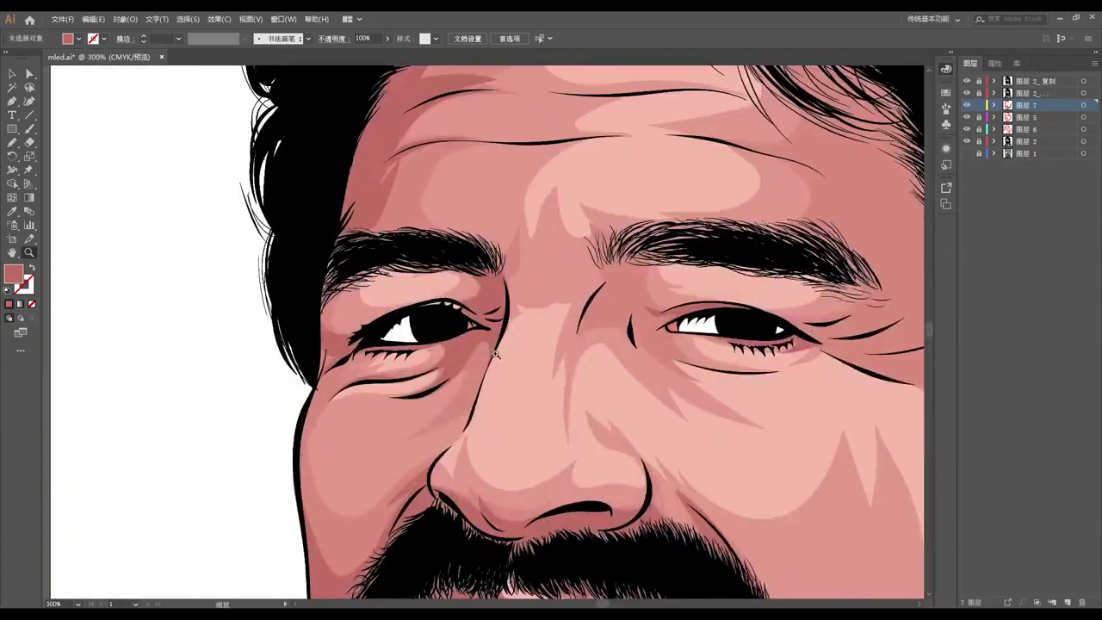
- Pencil further deep red shadow accents around the beard's lower edge and neck
{"action": "scroll", "coordinate": [375, 372], "scroll_direction": "down", "scroll_amount": 5}
{"action": "scroll", "coordinate": [467, 382], "scroll_direction": "up", "scroll_amount": 3}
{"action": "scroll", "coordinate": [467, 381], "scroll_direction": "down", "scroll_amount": 2}
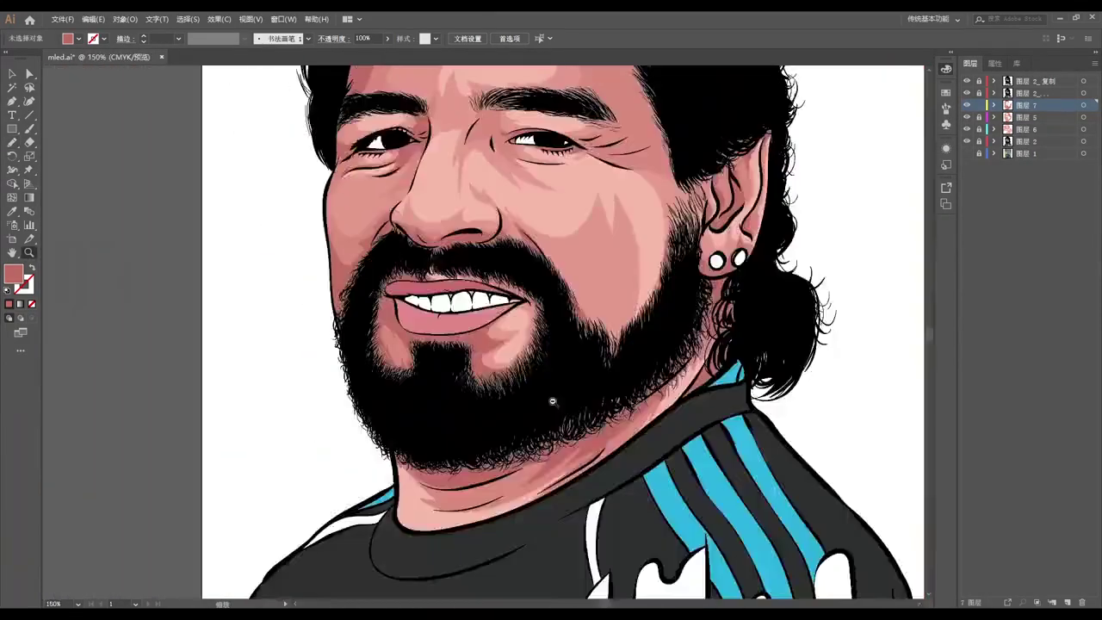
{"action": "scroll", "coordinate": [482, 362], "scroll_direction": "up", "scroll_amount": 4}
{"action": "left_click_drag", "start_coordinate": [397, 404], "coordinate": [485, 346]}
{"action": "left_click_drag", "start_coordinate": [394, 410], "coordinate": [322, 515]}
{"action": "key", "text": "ctrl+1"}
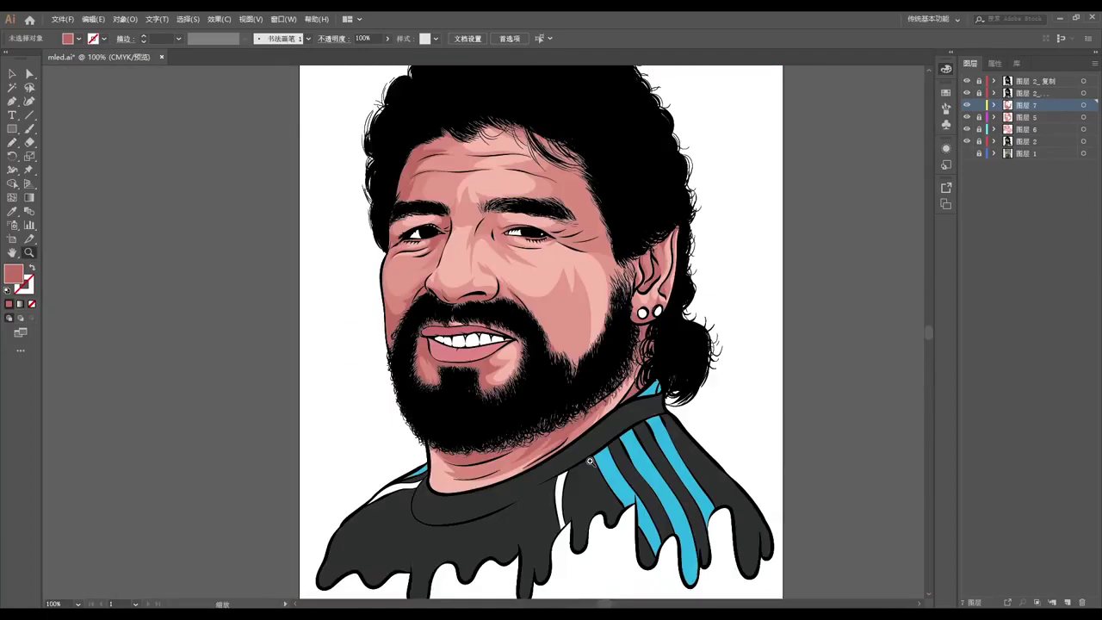
- Unlock the dark-pink shadow layer and pencil a transition shadow along the right smile fold from the nostril to the beard
{"action": "left_click", "coordinate": [678, 282]}
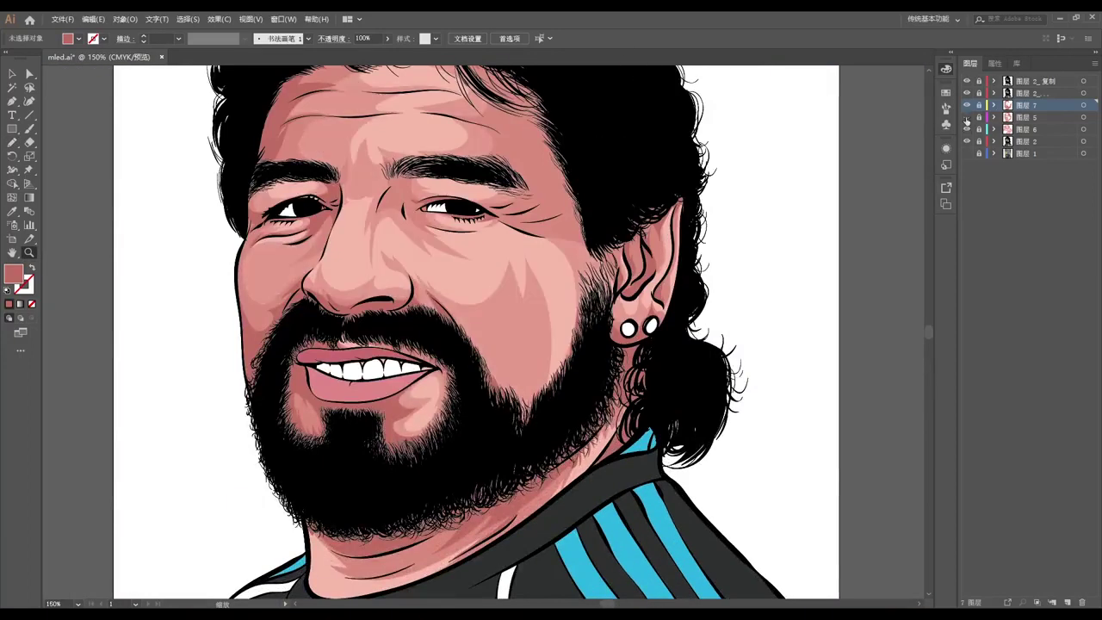
{"action": "scroll", "coordinate": [505, 259], "scroll_direction": "down", "scroll_amount": 2}
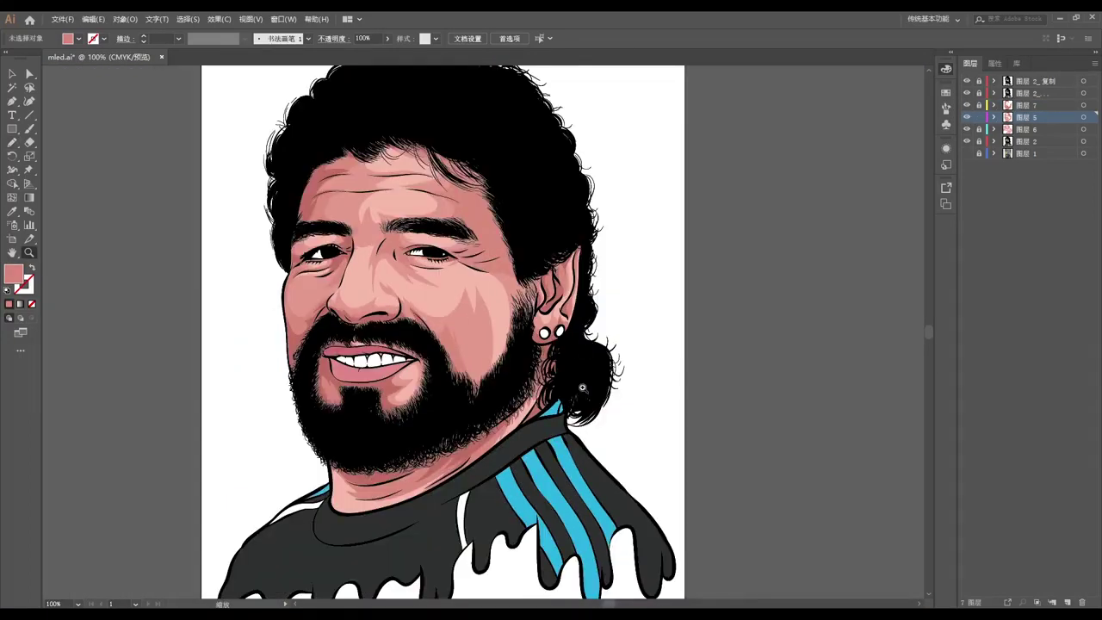
{"action": "scroll", "coordinate": [466, 281], "scroll_direction": "up", "scroll_amount": 5}
{"action": "scroll", "coordinate": [465, 281], "scroll_direction": "down", "scroll_amount": 4}
{"action": "scroll", "coordinate": [516, 362], "scroll_direction": "up", "scroll_amount": 1}
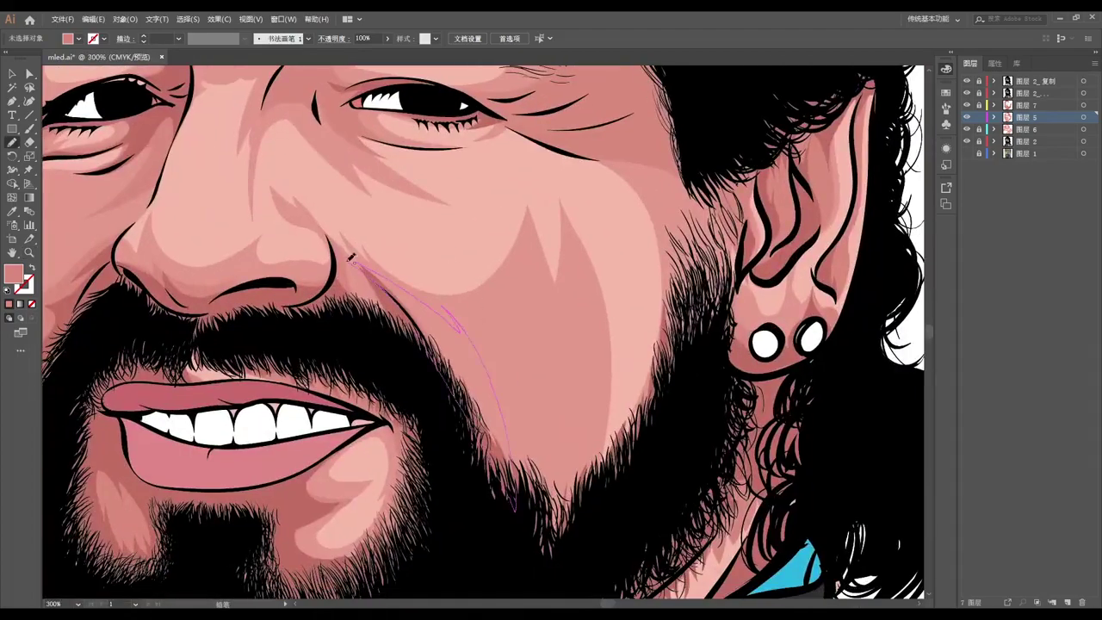
- Add a new layer above the skin shadows and pencil a pale pink highlight with pointed edges beside the right sideburn
{"action": "scroll", "coordinate": [552, 429], "scroll_direction": "down", "scroll_amount": 1}
{"action": "scroll", "coordinate": [465, 344], "scroll_direction": "up", "scroll_amount": 4}
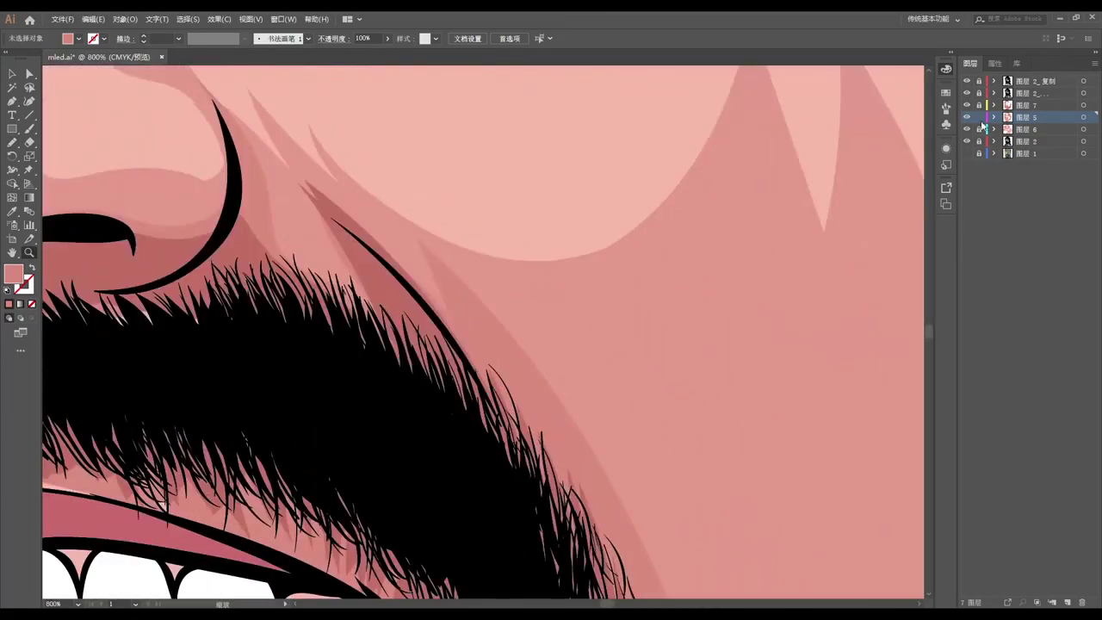
{"action": "left_click", "coordinate": [428, 281], "text": "ctrl"}
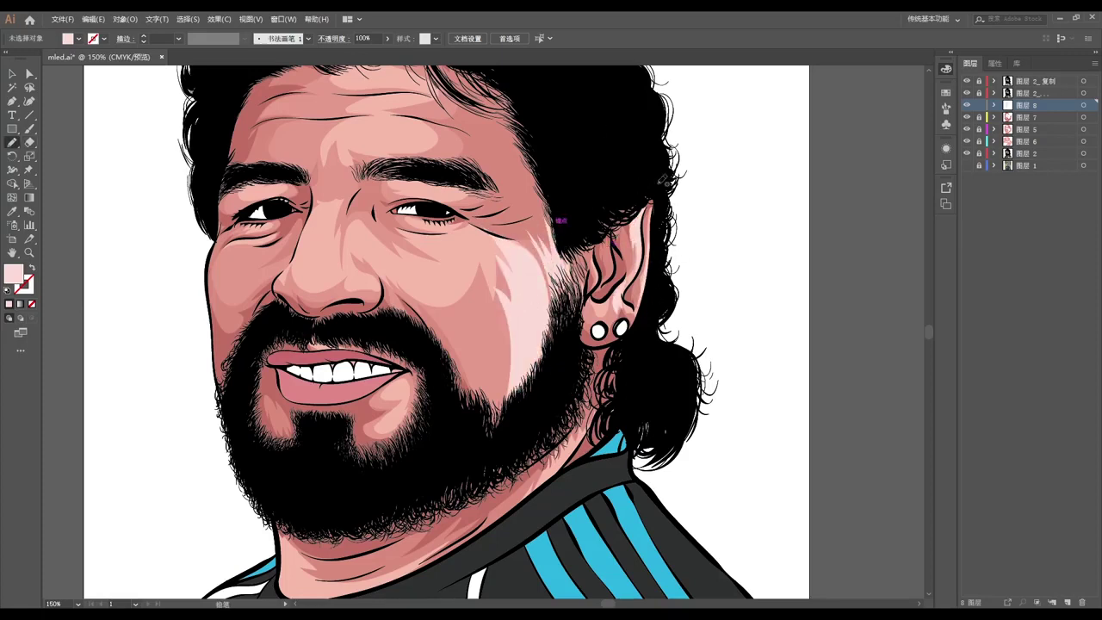
{"action": "key", "text": "z"}
- Pencil pale pink highlights on the nose tip, below the right eye and on its upper eyelid
{"action": "scroll", "coordinate": [560, 220], "scroll_direction": "down", "scroll_amount": 3}
{"action": "scroll", "coordinate": [501, 277], "scroll_direction": "up", "scroll_amount": 3}
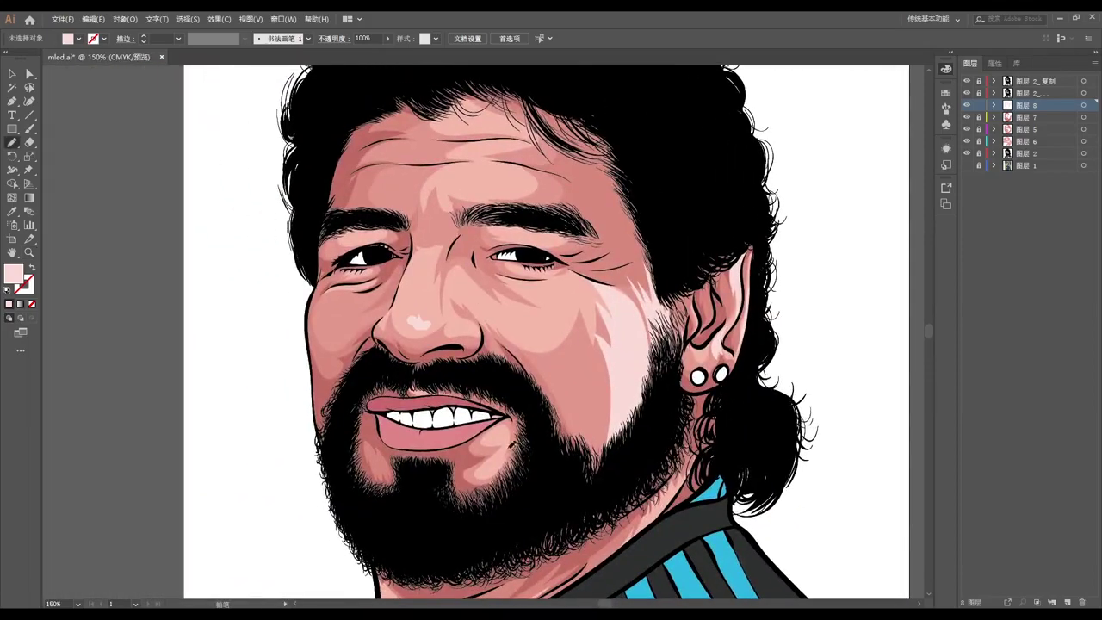
{"action": "scroll", "coordinate": [634, 302], "scroll_direction": "up", "scroll_amount": 2}
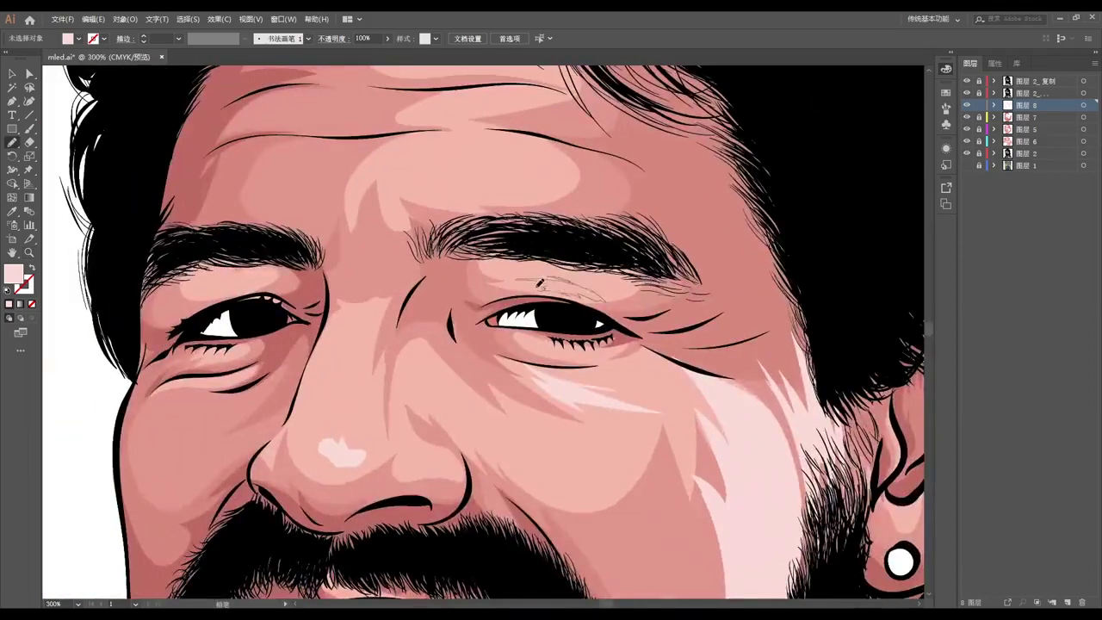
{"action": "scroll", "coordinate": [646, 297], "scroll_direction": "down", "scroll_amount": 2}
{"action": "key", "text": "n"}
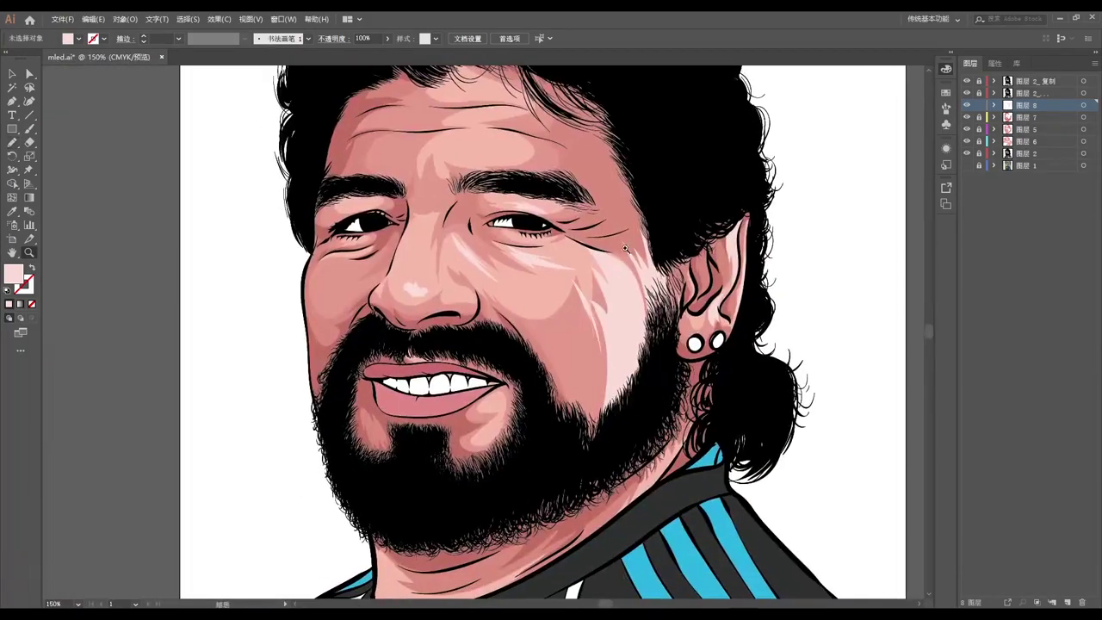
{"action": "scroll", "coordinate": [625, 249], "scroll_direction": "up", "scroll_amount": 1}
{"action": "scroll", "coordinate": [536, 287], "scroll_direction": "down", "scroll_amount": 2}
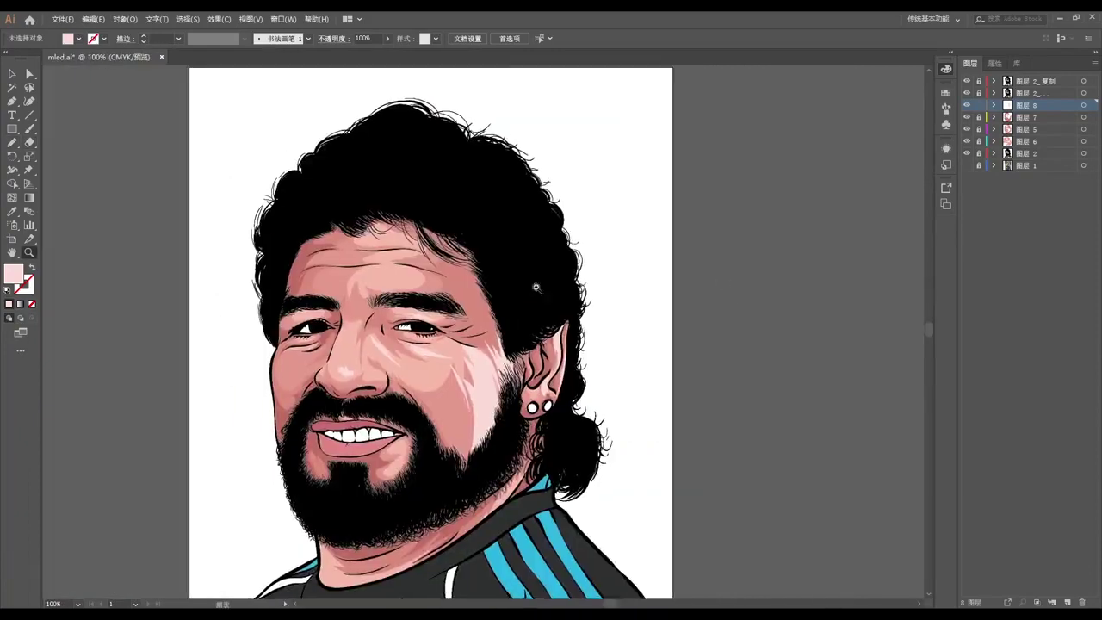
- Pencil pale pink highlights along the forehead wrinkles
{"action": "scroll", "coordinate": [611, 295], "scroll_direction": "up", "scroll_amount": 2}
{"action": "scroll", "coordinate": [585, 344], "scroll_direction": "down", "scroll_amount": 2}
{"action": "scroll", "coordinate": [575, 371], "scroll_direction": "up", "scroll_amount": 1}
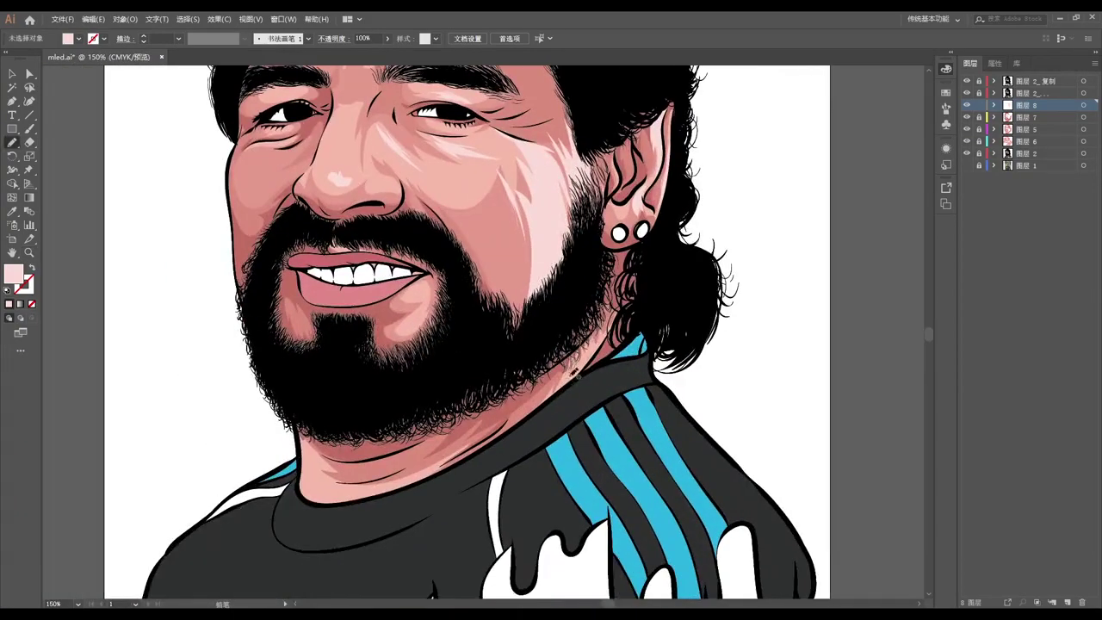
{"action": "scroll", "coordinate": [522, 356], "scroll_direction": "down", "scroll_amount": 2}
{"action": "scroll", "coordinate": [523, 357], "scroll_direction": "up", "scroll_amount": 2}
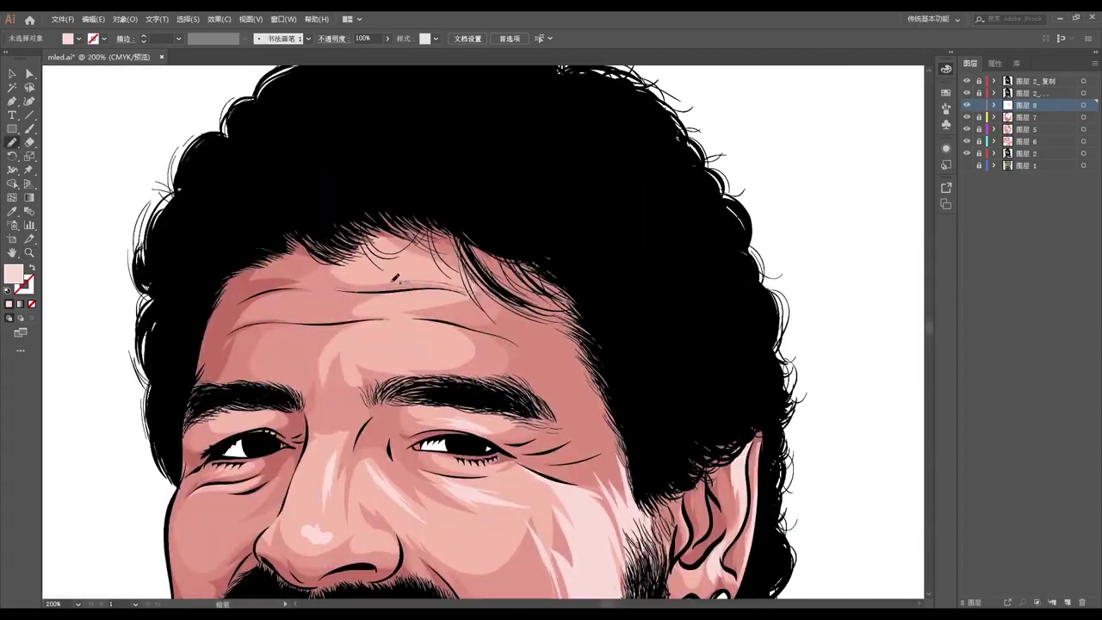
{"action": "scroll", "coordinate": [522, 356], "scroll_direction": "down", "scroll_amount": 1}
{"action": "scroll", "coordinate": [523, 357], "scroll_direction": "up", "scroll_amount": 2}
{"action": "key", "text": "n"}
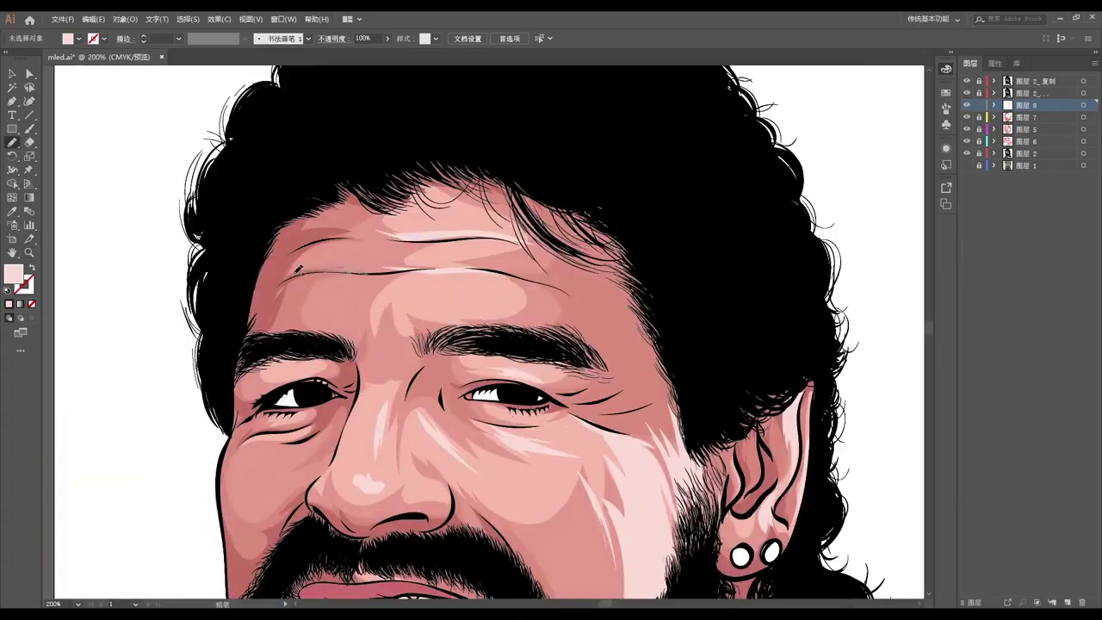
{"action": "scroll", "coordinate": [299, 270], "scroll_direction": "down", "scroll_amount": 1}
- Brush thin white hair strands over the left half of the chin beard, from below the lower-lip tuft to the outer edge
{"action": "left_click_drag", "start_coordinate": [429, 289], "coordinate": [427, 208]}
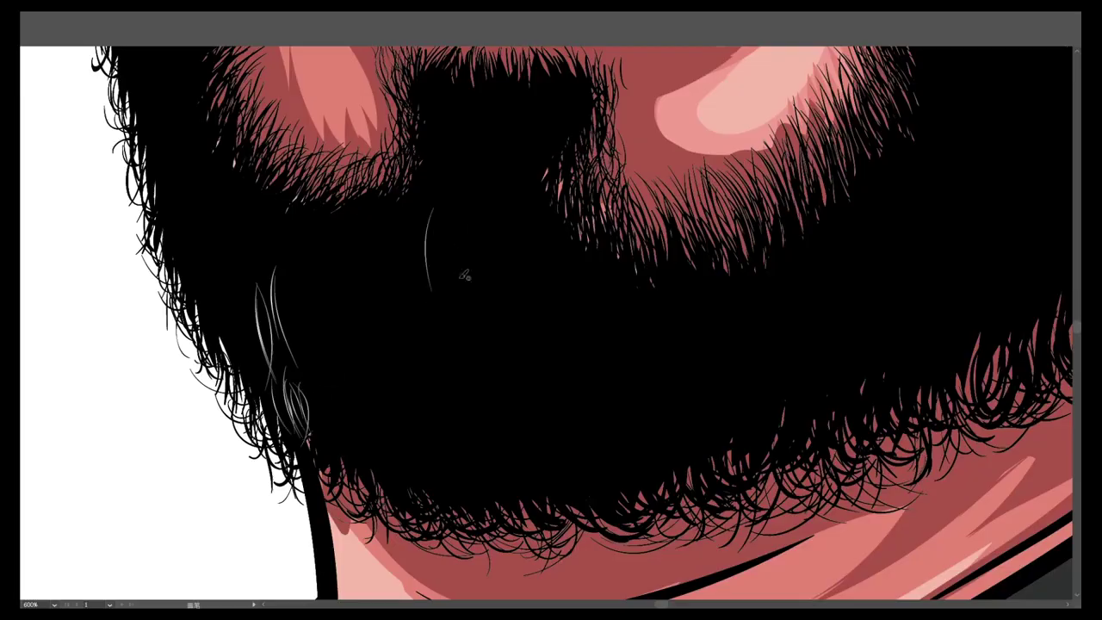
{"action": "left_click_drag", "start_coordinate": [469, 318], "coordinate": [456, 214]}
{"action": "left_click_drag", "start_coordinate": [284, 358], "coordinate": [271, 284]}
{"action": "left_click_drag", "start_coordinate": [396, 388], "coordinate": [370, 222]}
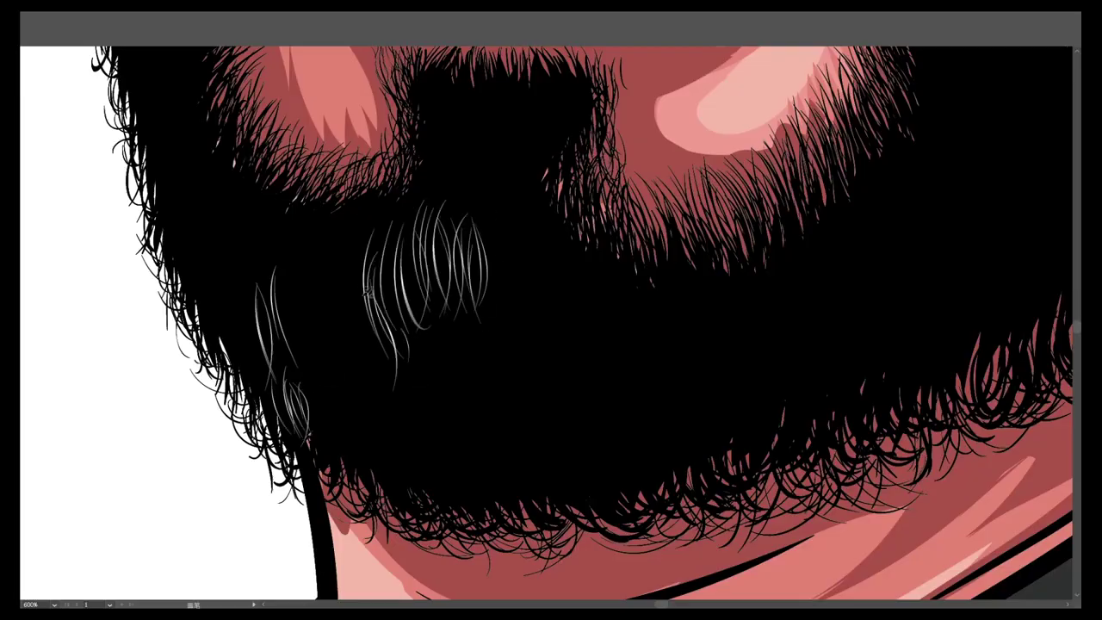
{"action": "left_click_drag", "start_coordinate": [379, 443], "coordinate": [353, 289]}
{"action": "left_click_drag", "start_coordinate": [345, 457], "coordinate": [315, 310]}
{"action": "left_click_drag", "start_coordinate": [405, 487], "coordinate": [358, 332]}
{"action": "left_click_drag", "start_coordinate": [418, 491], "coordinate": [383, 375]}
{"action": "left_click_drag", "start_coordinate": [439, 465], "coordinate": [418, 370]}
{"action": "left_click_drag", "start_coordinate": [254, 370], "coordinate": [237, 202]}
{"action": "left_click_drag", "start_coordinate": [271, 418], "coordinate": [211, 275]}
{"action": "left_click_drag", "start_coordinate": [331, 400], "coordinate": [297, 344]}
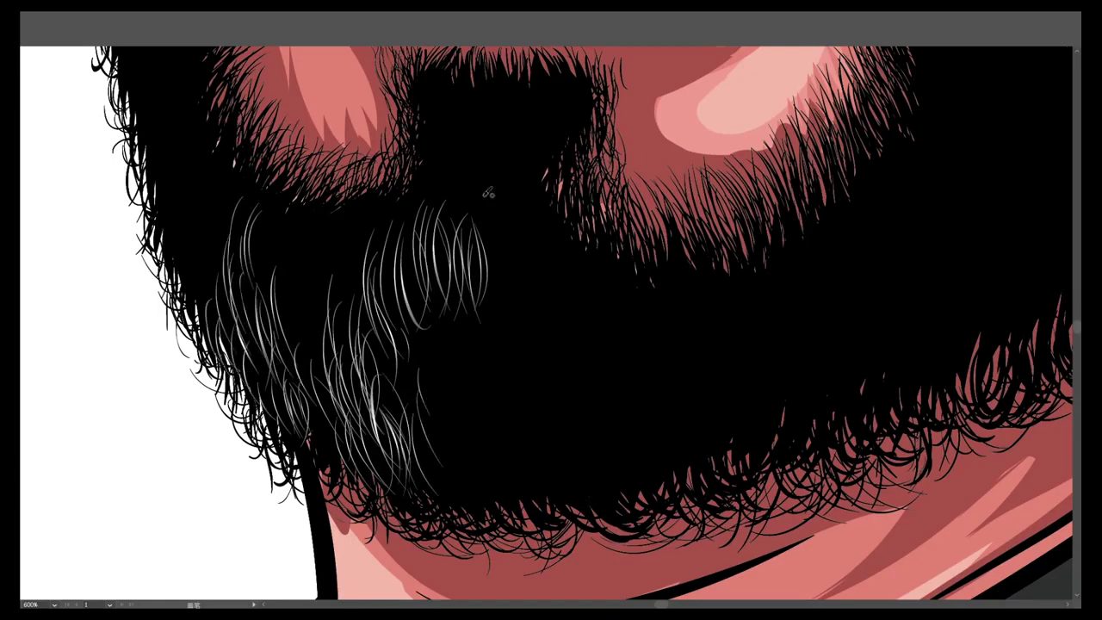
- Extend the white hair strands across the chin beneath the lower-lip tuft and below the right cheek patch
{"action": "left_click_drag", "start_coordinate": [495, 284], "coordinate": [469, 188]}
{"action": "left_click_drag", "start_coordinate": [526, 326], "coordinate": [513, 239]}
{"action": "left_click_drag", "start_coordinate": [538, 302], "coordinate": [532, 220]}
{"action": "left_click_drag", "start_coordinate": [645, 392], "coordinate": [680, 229]}
{"action": "left_click_drag", "start_coordinate": [749, 334], "coordinate": [754, 225]}
{"action": "left_click_drag", "start_coordinate": [637, 341], "coordinate": [633, 249]}
{"action": "left_click_drag", "start_coordinate": [671, 340], "coordinate": [673, 236]}
{"action": "left_click_drag", "start_coordinate": [527, 277], "coordinate": [531, 197]}
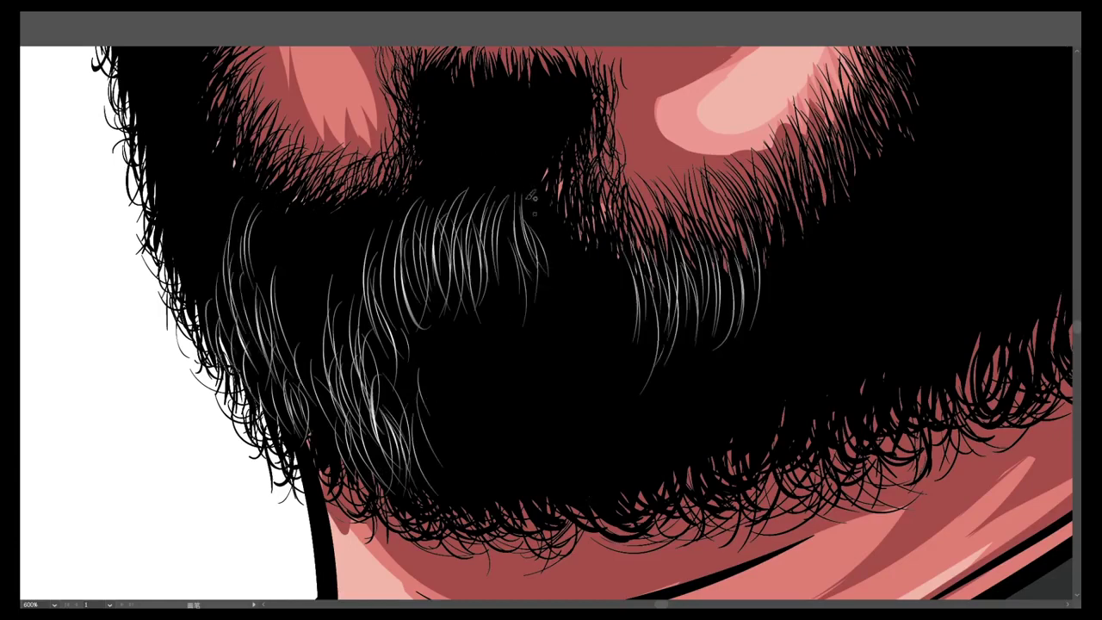
- Fill the gaps in the left and middle chin beard with more overlapping white strands
{"action": "left_click_drag", "start_coordinate": [517, 362], "coordinate": [499, 219]}
{"action": "left_click_drag", "start_coordinate": [456, 465], "coordinate": [435, 302]}
{"action": "left_click_drag", "start_coordinate": [405, 516], "coordinate": [375, 444]}
{"action": "left_click_drag", "start_coordinate": [323, 413], "coordinate": [302, 267]}
{"action": "left_click_drag", "start_coordinate": [289, 353], "coordinate": [280, 265]}
{"action": "left_click_drag", "start_coordinate": [396, 405], "coordinate": [384, 332]}
{"action": "key", "text": "ctrl+minus"}
{"action": "key", "text": "ctrl+minus"}
{"action": "key", "text": "ctrl+minus"}
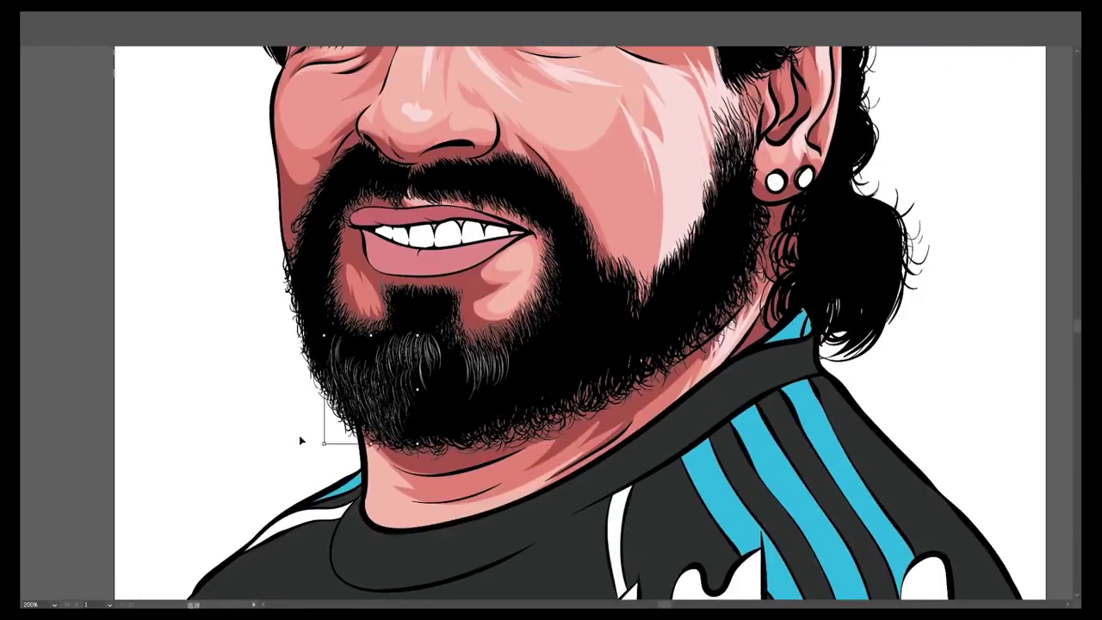
- Brush white strands up the right jaw beard towards the sideburn
{"action": "key", "text": "ctrl+plus"}
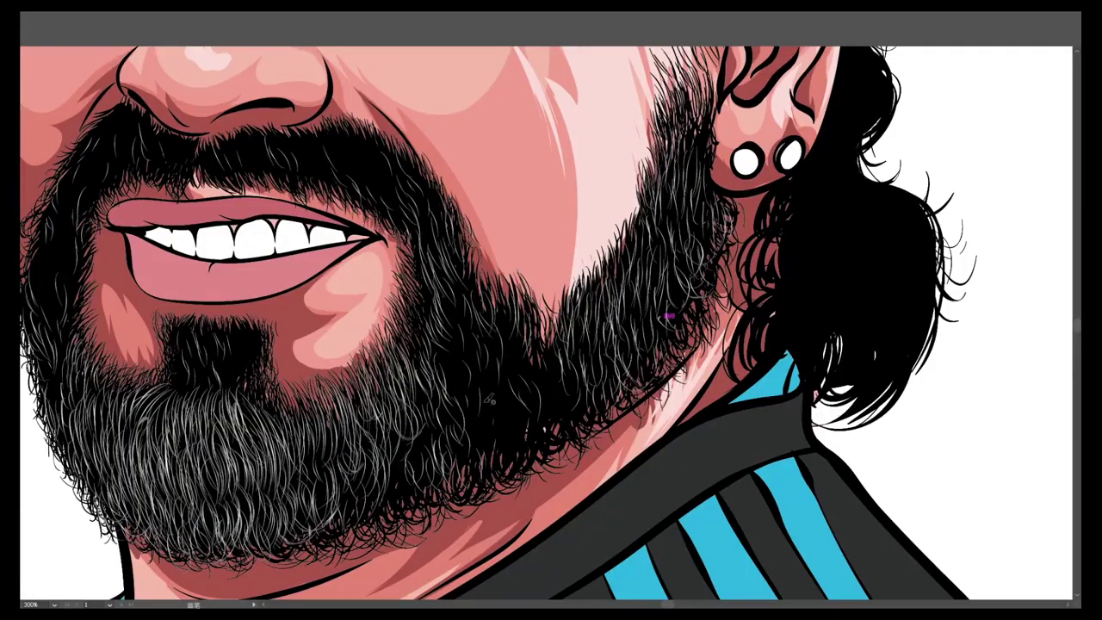
{"action": "scroll", "coordinate": [670, 317], "scroll_direction": "up", "scroll_amount": 2}
{"action": "left_click_drag", "start_coordinate": [681, 319], "coordinate": [659, 153]}
{"action": "left_click_drag", "start_coordinate": [654, 239], "coordinate": [667, 159]}
{"action": "key", "text": "ctrl+0"}
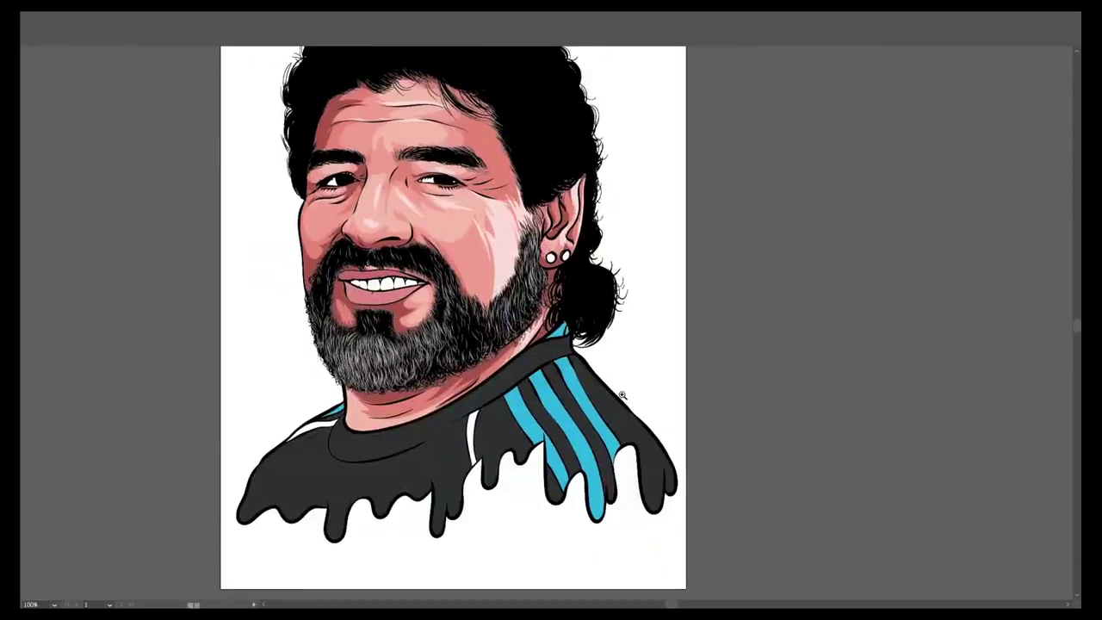
- Layer bolder white strands over the left and central chin to brighten the grey beard
{"action": "key", "text": "ctrl+plus"}
{"action": "key", "text": "ctrl+plus"}
{"action": "key", "text": "ctrl+plus"}
{"action": "left_click_drag", "start_coordinate": [297, 372], "coordinate": [303, 273]}
{"action": "left_click_drag", "start_coordinate": [258, 372], "coordinate": [251, 294]}
{"action": "left_click_drag", "start_coordinate": [332, 383], "coordinate": [329, 335]}
{"action": "left_click_drag", "start_coordinate": [362, 401], "coordinate": [349, 324]}
{"action": "left_click_drag", "start_coordinate": [401, 391], "coordinate": [387, 314]}
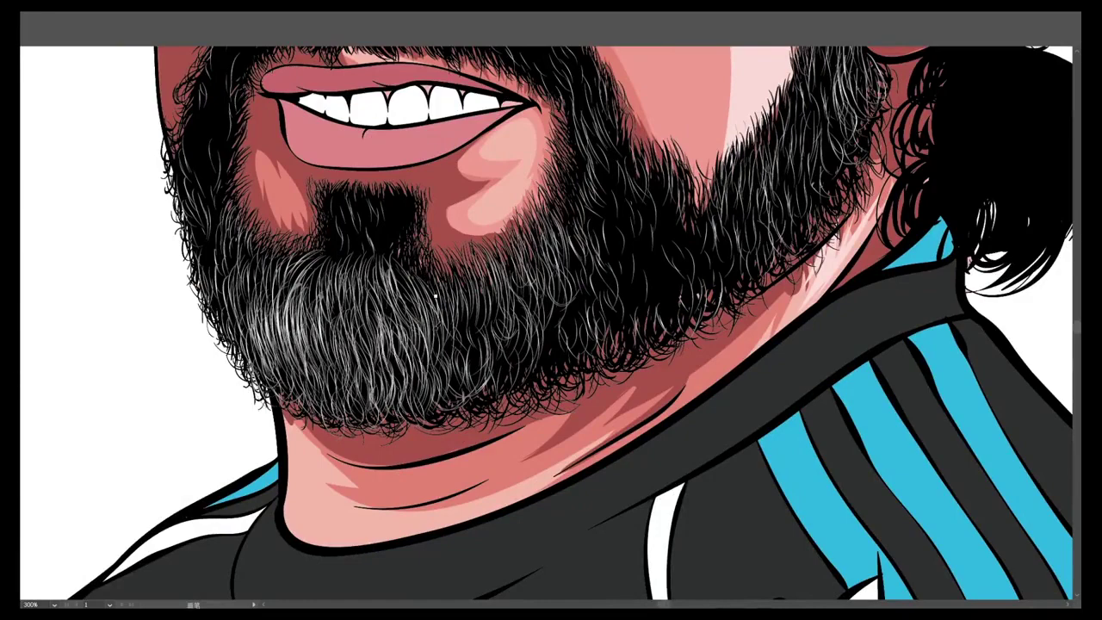
- Brush bolder white strands on the right side of the chin beard, below the mouth corner
{"action": "left_click_drag", "start_coordinate": [568, 315], "coordinate": [555, 187]}
{"action": "left_click_drag", "start_coordinate": [535, 303], "coordinate": [529, 236]}
{"action": "left_click_drag", "start_coordinate": [516, 336], "coordinate": [513, 239]}
{"action": "mouse_move", "coordinate": [487, 334]}
{"action": "left_mouse_down"}
{"action": "mouse_move", "coordinate": [482, 246]}
{"action": "mouse_move", "coordinate": [458, 258]}
{"action": "left_mouse_up"}
{"action": "left_click_drag", "start_coordinate": [430, 327], "coordinate": [427, 263]}
{"action": "left_click_drag", "start_coordinate": [398, 275], "coordinate": [388, 201]}
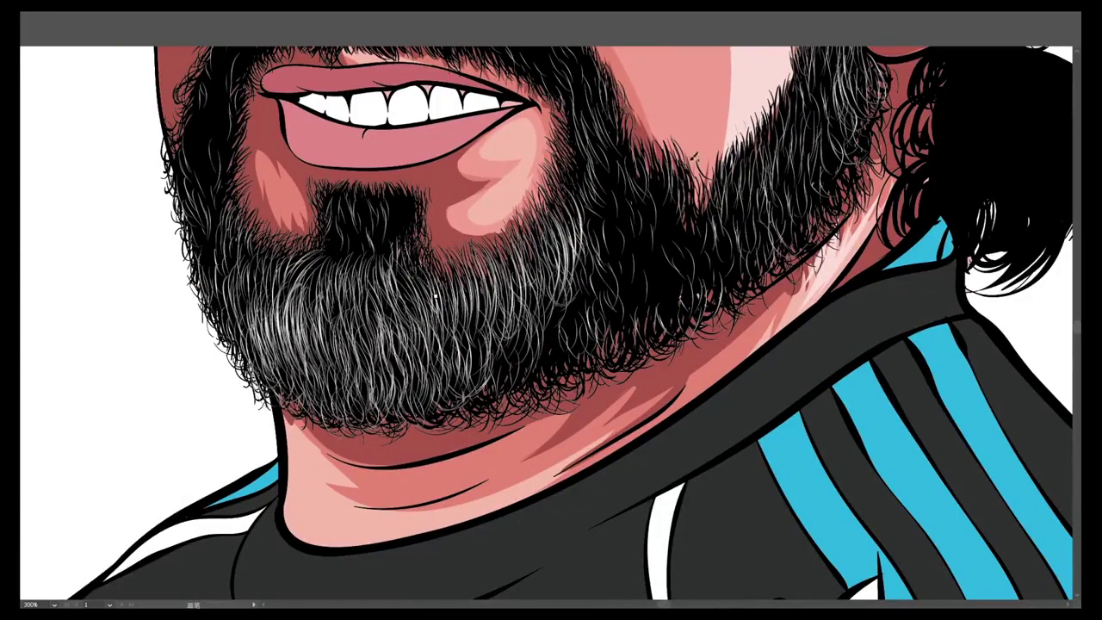
- Thicken the white strands along the right jaw and up into the sideburn beneath the ear
{"action": "scroll", "coordinate": [546, 323], "scroll_direction": "right", "scroll_amount": 2}
{"action": "scroll", "coordinate": [546, 323], "scroll_direction": "up", "scroll_amount": 2}
{"action": "scroll", "coordinate": [546, 323], "scroll_direction": "right", "scroll_amount": 3}
{"action": "left_click_drag", "start_coordinate": [603, 198], "coordinate": [586, 129]}
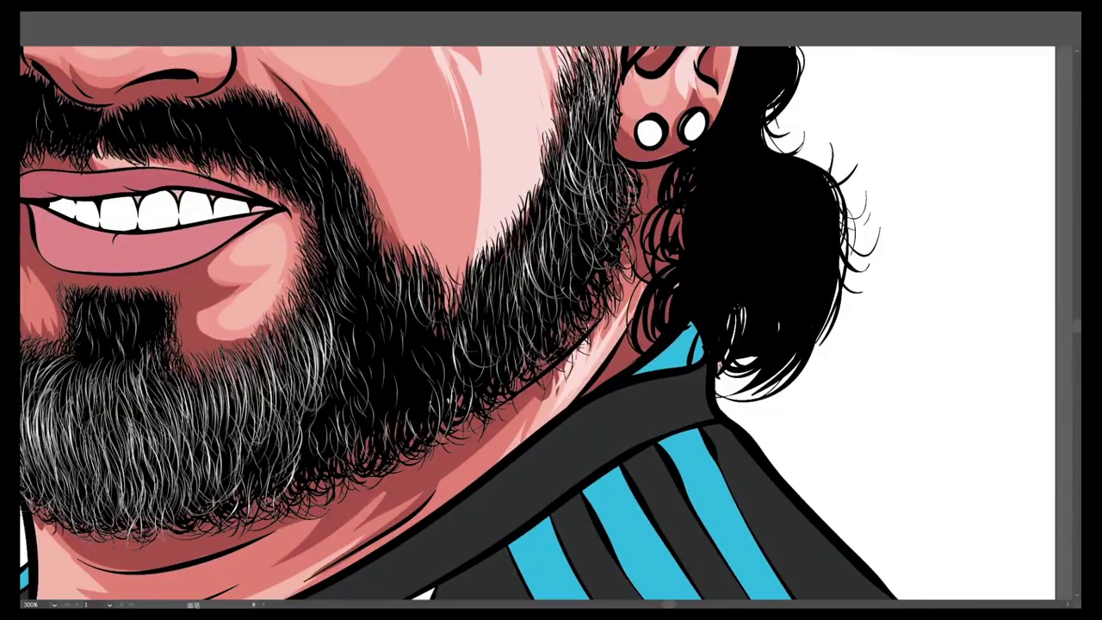
{"action": "left_click_drag", "start_coordinate": [607, 258], "coordinate": [598, 205]}
{"action": "left_click_drag", "start_coordinate": [568, 364], "coordinate": [556, 255]}
{"action": "scroll", "coordinate": [546, 323], "scroll_direction": "up", "scroll_amount": 2}
{"action": "left_click_drag", "start_coordinate": [604, 294], "coordinate": [599, 188]}
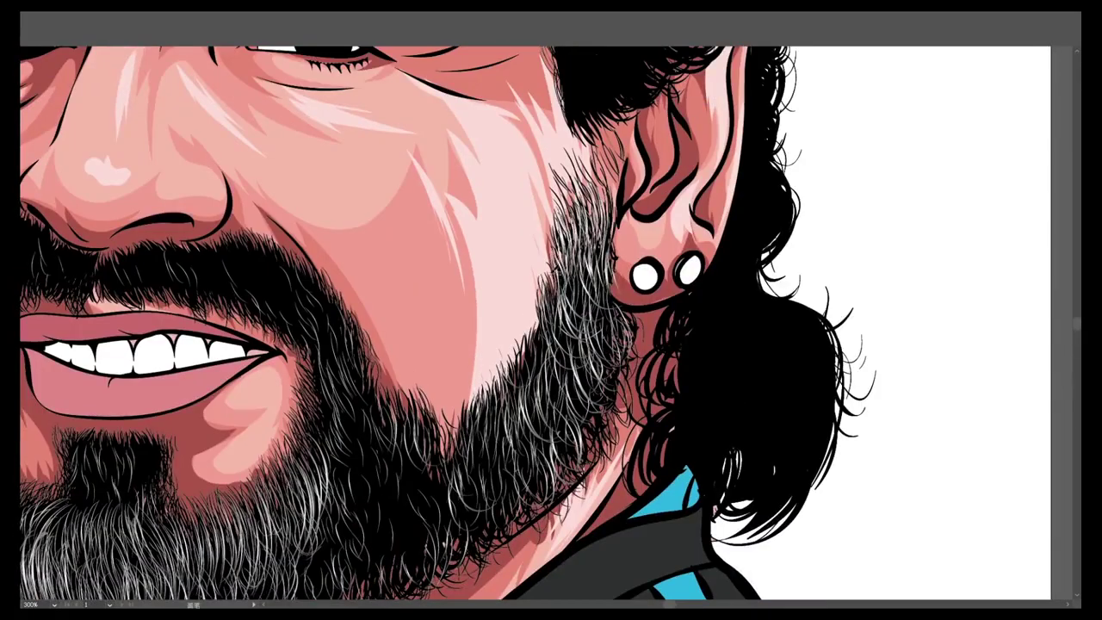
- Add white strands at the beard's cheek notch, along the jaw and at the lower right of the chin
{"action": "scroll", "coordinate": [616, 344], "scroll_direction": "down", "scroll_amount": 1}
{"action": "left_click_drag", "start_coordinate": [544, 326], "coordinate": [548, 258]}
{"action": "left_click_drag", "start_coordinate": [439, 421], "coordinate": [441, 327]}
{"action": "scroll", "coordinate": [441, 344], "scroll_direction": "down", "scroll_amount": 1}
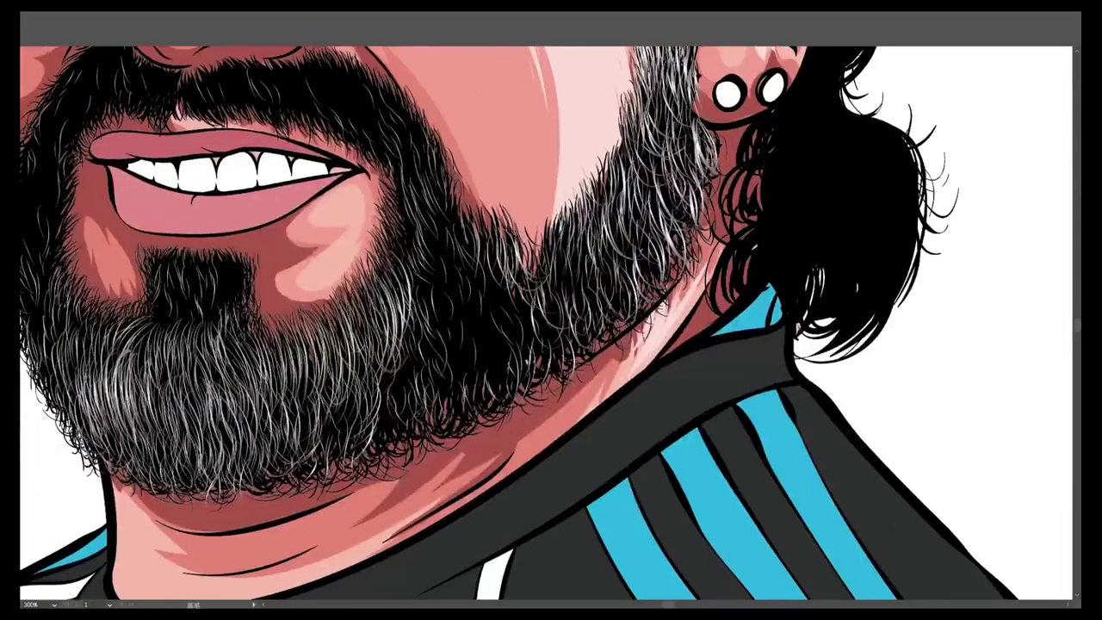
{"action": "left_click_drag", "start_coordinate": [396, 432], "coordinate": [389, 353]}
{"action": "key", "text": "ctrl+1"}
{"action": "scroll", "coordinate": [443, 391], "scroll_direction": "up", "scroll_amount": 2}
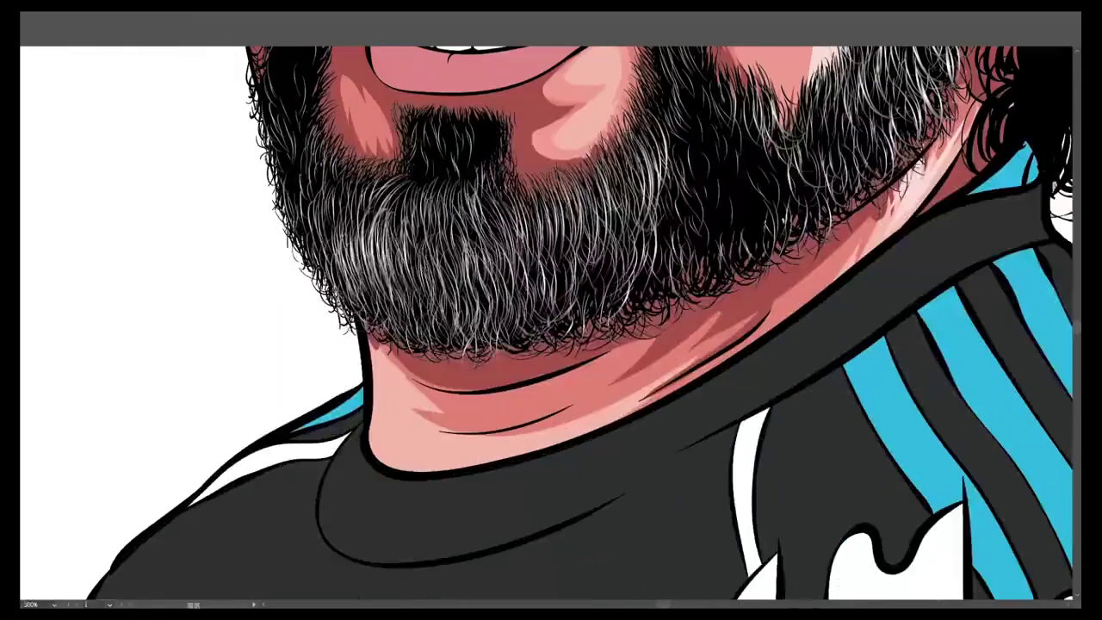
- Brush further white strands over the chin's right half to even out the grey beard
{"action": "left_click_drag", "start_coordinate": [491, 310], "coordinate": [491, 233]}
{"action": "key", "text": "ctrl+0"}
{"action": "scroll", "coordinate": [620, 310], "scroll_direction": "up", "scroll_amount": 2}
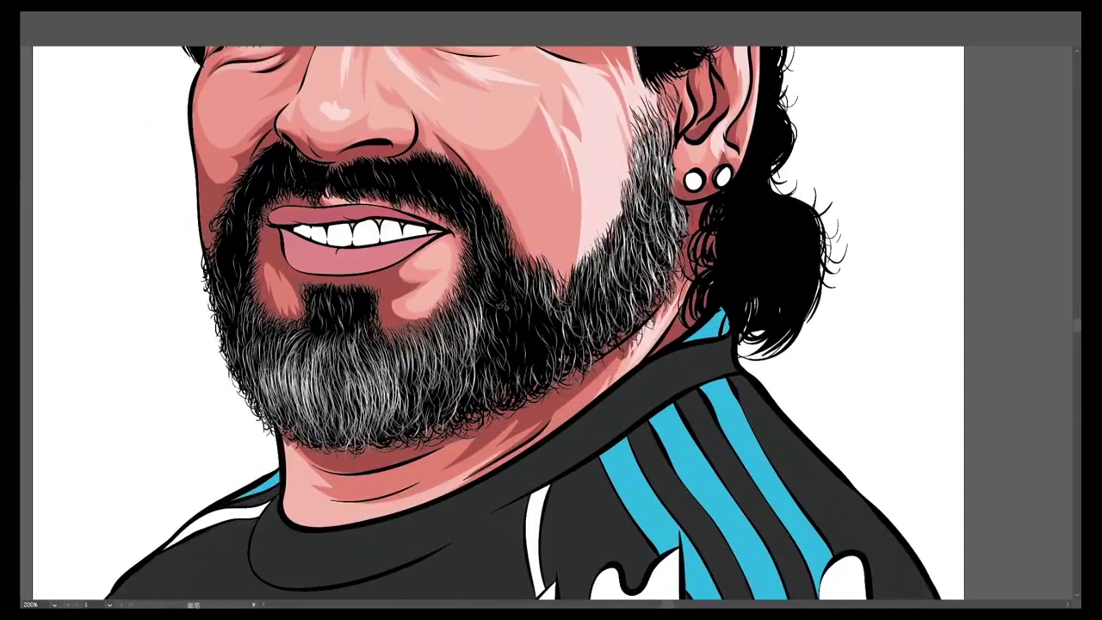
{"action": "left_click_drag", "start_coordinate": [469, 376], "coordinate": [461, 281]}
{"action": "left_click_drag", "start_coordinate": [439, 420], "coordinate": [456, 310]}
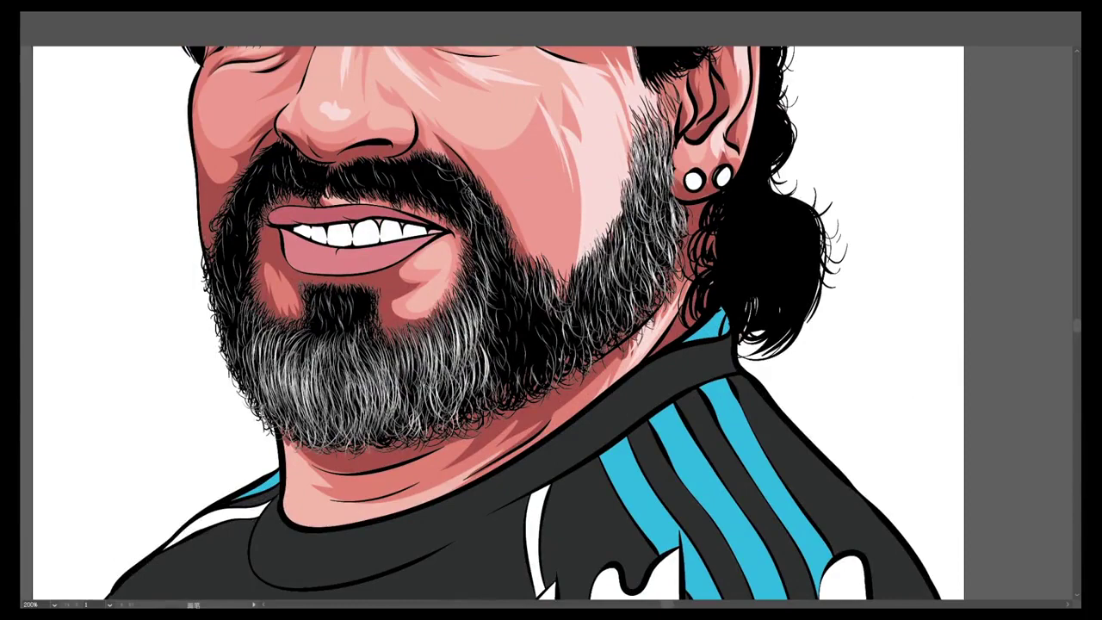
{"action": "key", "text": "ctrl+minus"}
{"action": "key", "text": "ctrl+minus"}
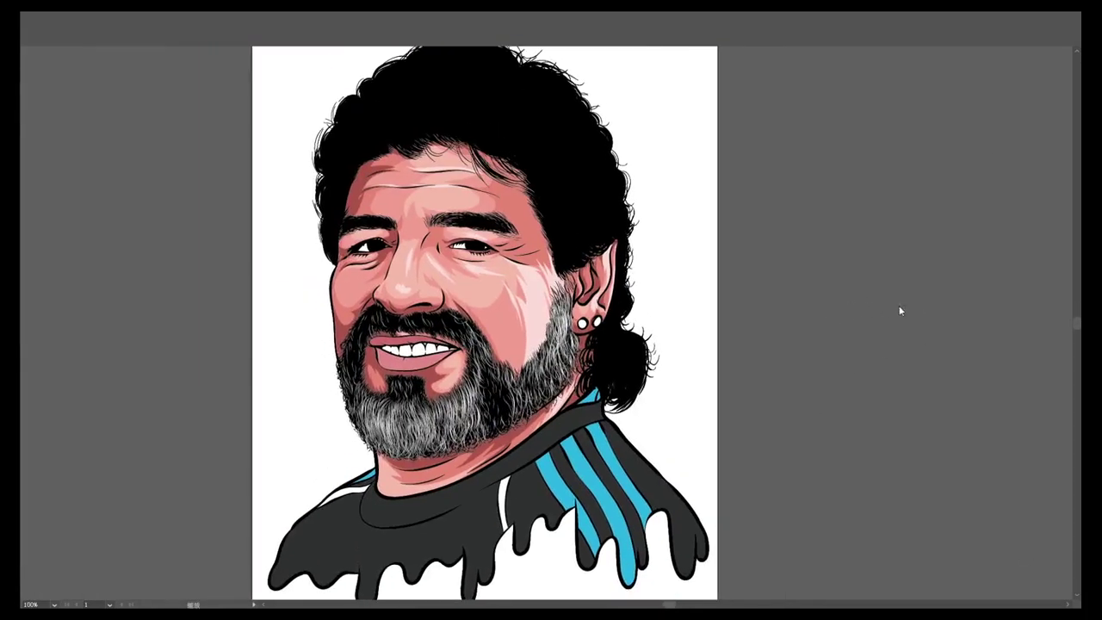
- Brush tapered white highlight strands over the front curl at the top of the hair, undoing the last stray stroke
{"action": "key", "text": "ctrl+plus"}
{"action": "left_click_drag", "start_coordinate": [277, 174], "coordinate": [258, 221]}
{"action": "mouse_move", "coordinate": [375, 155]}
{"action": "left_mouse_down"}
{"action": "mouse_move", "coordinate": [353, 258]}
{"action": "mouse_move", "coordinate": [449, 229]}
{"action": "left_mouse_up"}
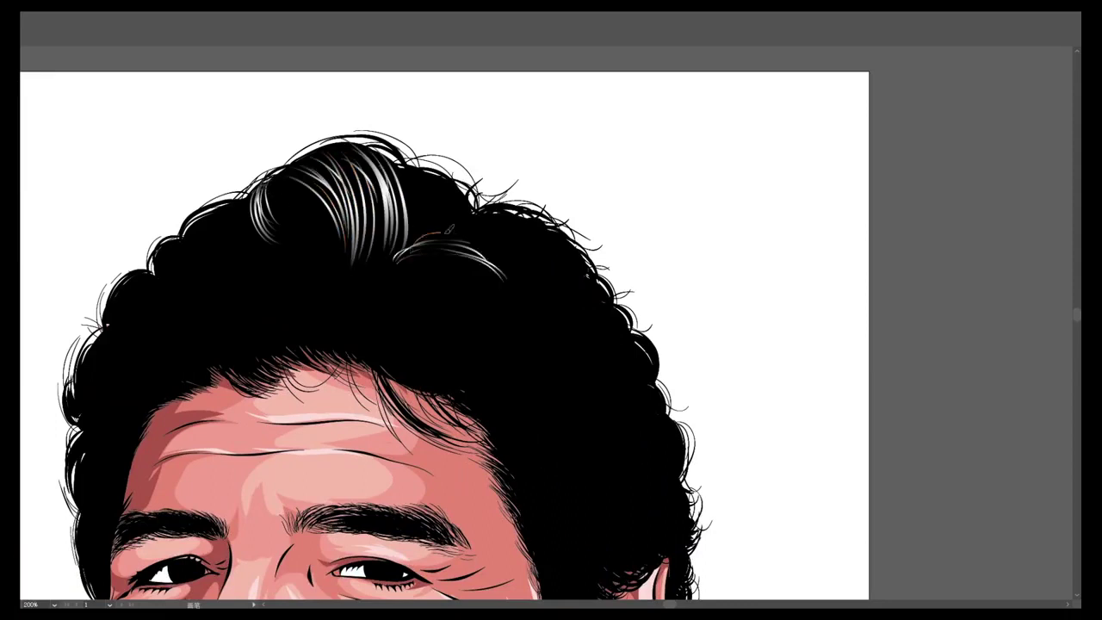
{"action": "key", "text": "ctrl+z"}
- Brush flowing white wave strands from the front curl across the upper right of the hair
{"action": "left_click_drag", "start_coordinate": [395, 276], "coordinate": [522, 233]}
{"action": "left_click_drag", "start_coordinate": [434, 317], "coordinate": [565, 241]}
{"action": "left_click_drag", "start_coordinate": [517, 284], "coordinate": [537, 212]}
{"action": "left_click_drag", "start_coordinate": [385, 221], "coordinate": [479, 181]}
{"action": "mouse_move", "coordinate": [488, 325]}
{"action": "left_mouse_down"}
{"action": "mouse_move", "coordinate": [476, 240]}
{"action": "mouse_move", "coordinate": [586, 325]}
{"action": "left_mouse_up"}
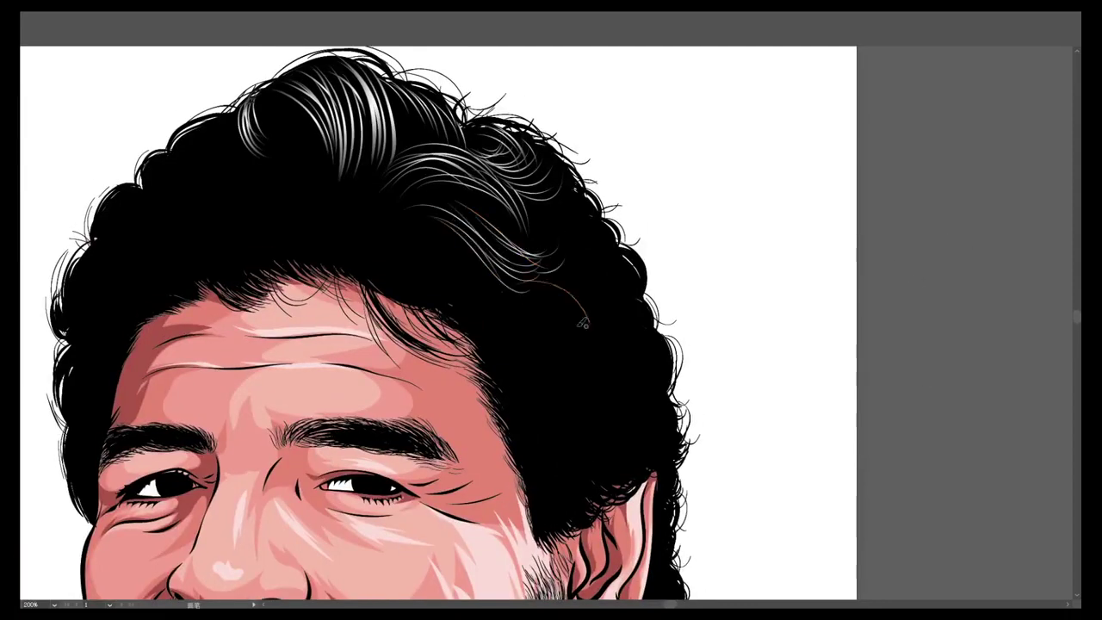
- Continue the wavy white strands down the right side of the hair to the area above the ear
{"action": "left_click_drag", "start_coordinate": [517, 284], "coordinate": [637, 382]}
{"action": "left_click_drag", "start_coordinate": [573, 357], "coordinate": [665, 415]}
{"action": "mouse_move", "coordinate": [541, 434]}
{"action": "left_mouse_down"}
{"action": "mouse_move", "coordinate": [607, 491]}
{"action": "mouse_move", "coordinate": [598, 516]}
{"action": "left_mouse_up"}
{"action": "left_click_drag", "start_coordinate": [534, 478], "coordinate": [623, 532]}
{"action": "left_click_drag", "start_coordinate": [551, 427], "coordinate": [656, 473]}
{"action": "left_click_drag", "start_coordinate": [589, 409], "coordinate": [675, 465]}
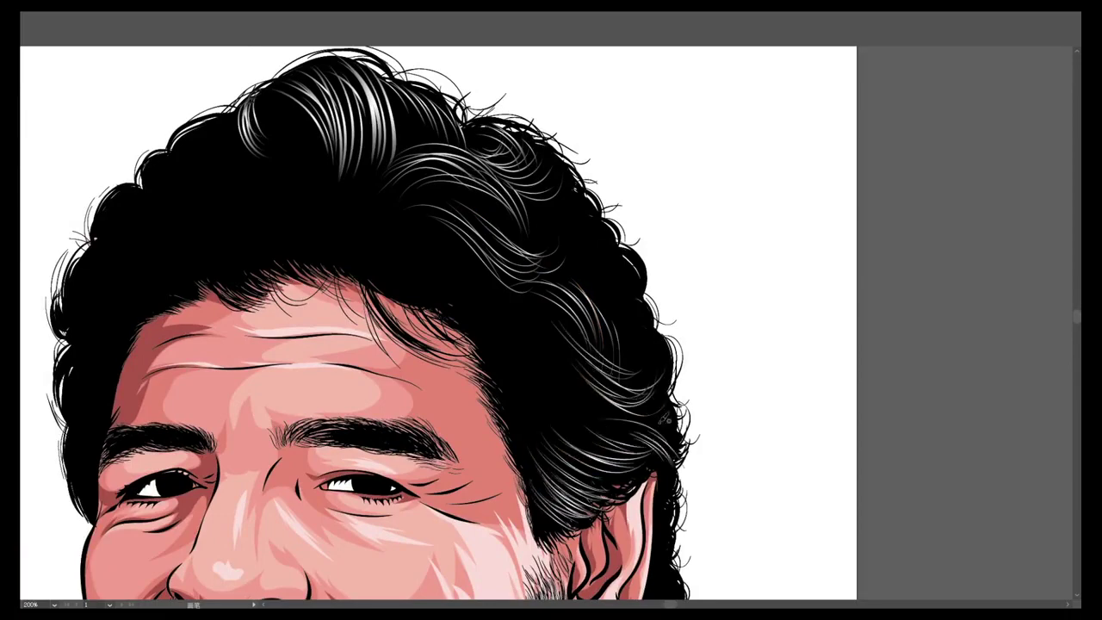
- Brush curved white strands through the hair behind the ear and the curled bun at the nape
{"action": "scroll", "coordinate": [421, 327], "scroll_direction": "down", "scroll_amount": 10}
{"action": "mouse_move", "coordinate": [592, 320]}
{"action": "left_mouse_down"}
{"action": "mouse_move", "coordinate": [623, 412]}
{"action": "mouse_move", "coordinate": [610, 489]}
{"action": "left_mouse_up"}
{"action": "left_click_drag", "start_coordinate": [624, 373], "coordinate": [671, 481]}
{"action": "left_click_drag", "start_coordinate": [594, 427], "coordinate": [634, 474]}
{"action": "left_click_drag", "start_coordinate": [602, 419], "coordinate": [663, 517]}
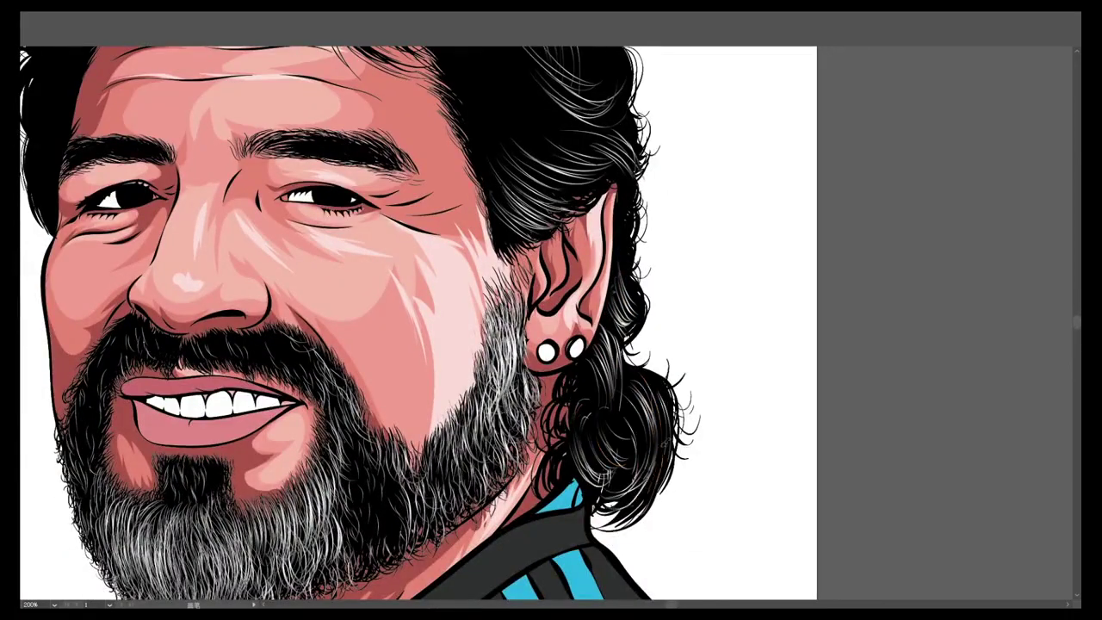
{"action": "left_click_drag", "start_coordinate": [641, 379], "coordinate": [662, 517]}
- Add more curved white strands to the curls along the hair's upper right and right edge
{"action": "key", "text": "ctrl+minus"}
{"action": "scroll", "coordinate": [551, 327], "scroll_direction": "up", "scroll_amount": 3}
{"action": "left_click_drag", "start_coordinate": [615, 200], "coordinate": [663, 269]}
{"action": "left_click_drag", "start_coordinate": [605, 180], "coordinate": [644, 221]}
{"action": "mouse_move", "coordinate": [620, 243]}
{"action": "left_mouse_down"}
{"action": "mouse_move", "coordinate": [682, 308]}
{"action": "mouse_move", "coordinate": [706, 370]}
{"action": "left_mouse_up"}
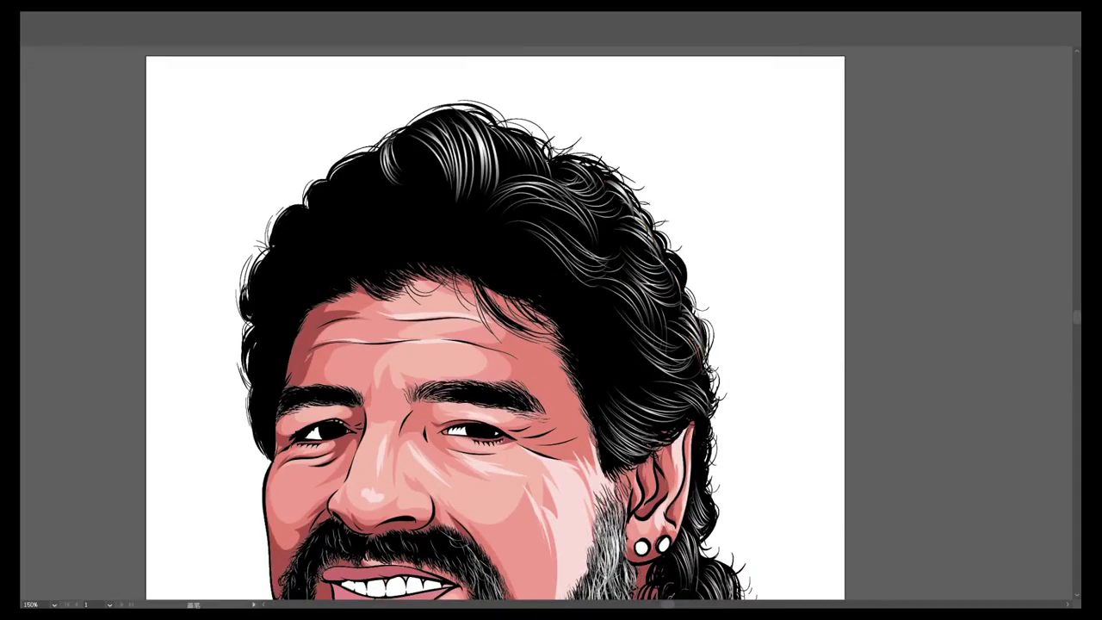
- Brush white wave strands over the front and left side of the hair, and refine the curls along its right edge
{"action": "left_click_drag", "start_coordinate": [379, 169], "coordinate": [432, 222]}
{"action": "left_click_drag", "start_coordinate": [421, 157], "coordinate": [454, 222]}
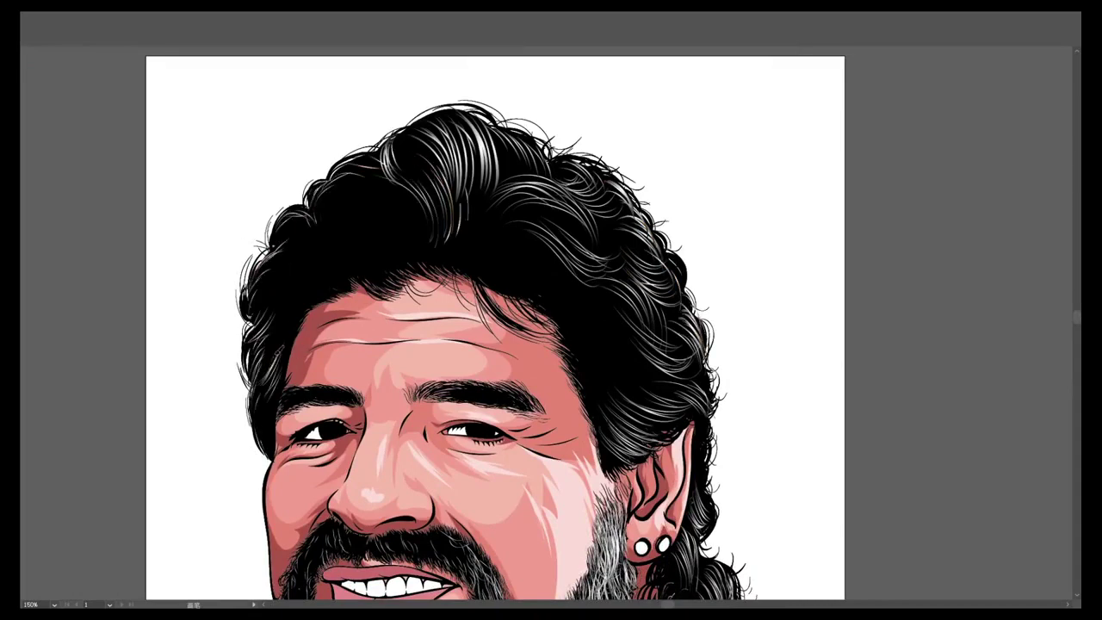
{"action": "left_click_drag", "start_coordinate": [553, 217], "coordinate": [487, 250]}
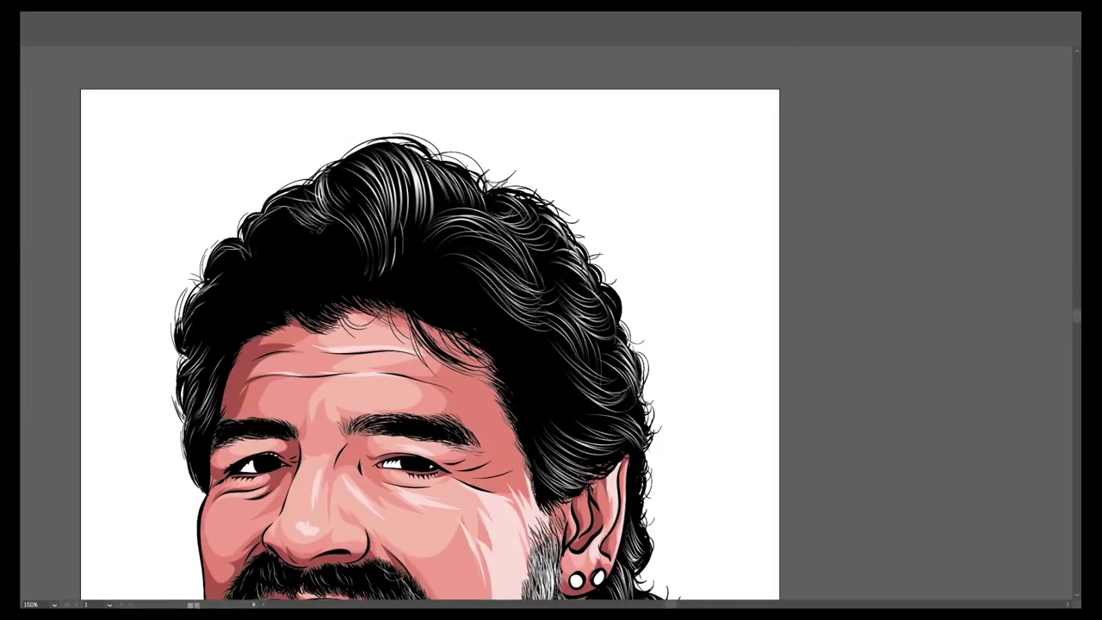
{"action": "key", "text": "ctrl+0"}
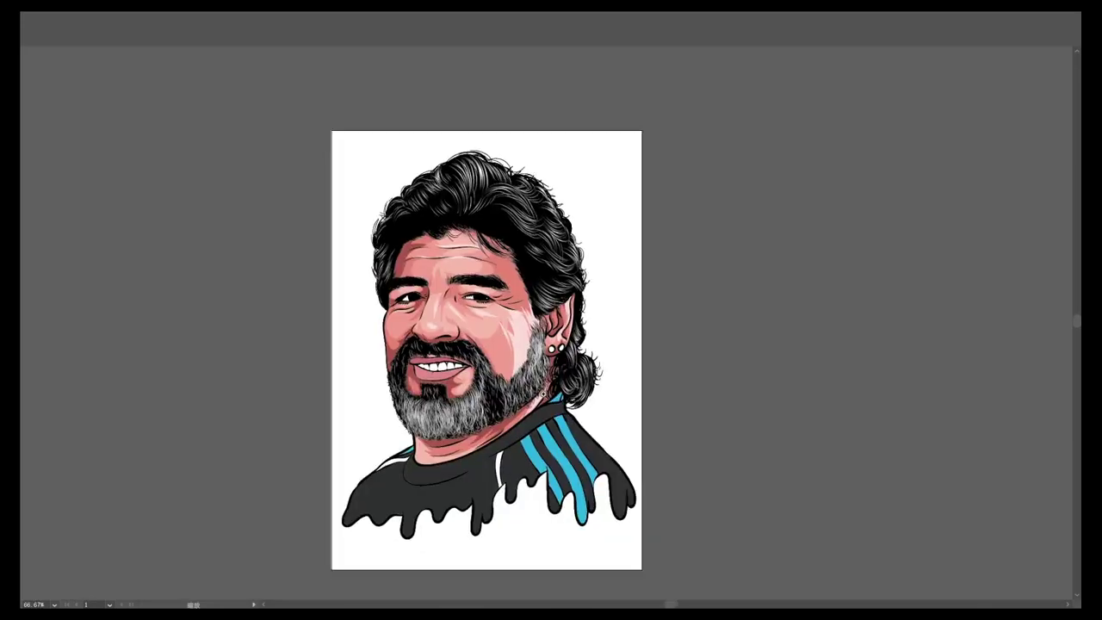
{"action": "left_click", "coordinate": [596, 255]}
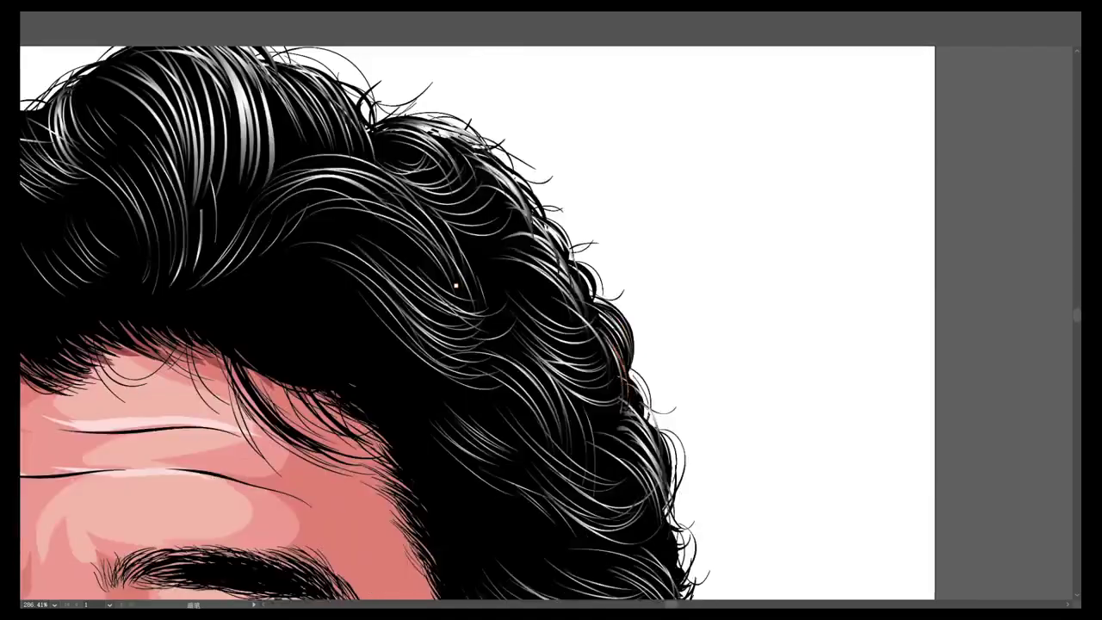
{"action": "key", "text": "ctrl+0"}
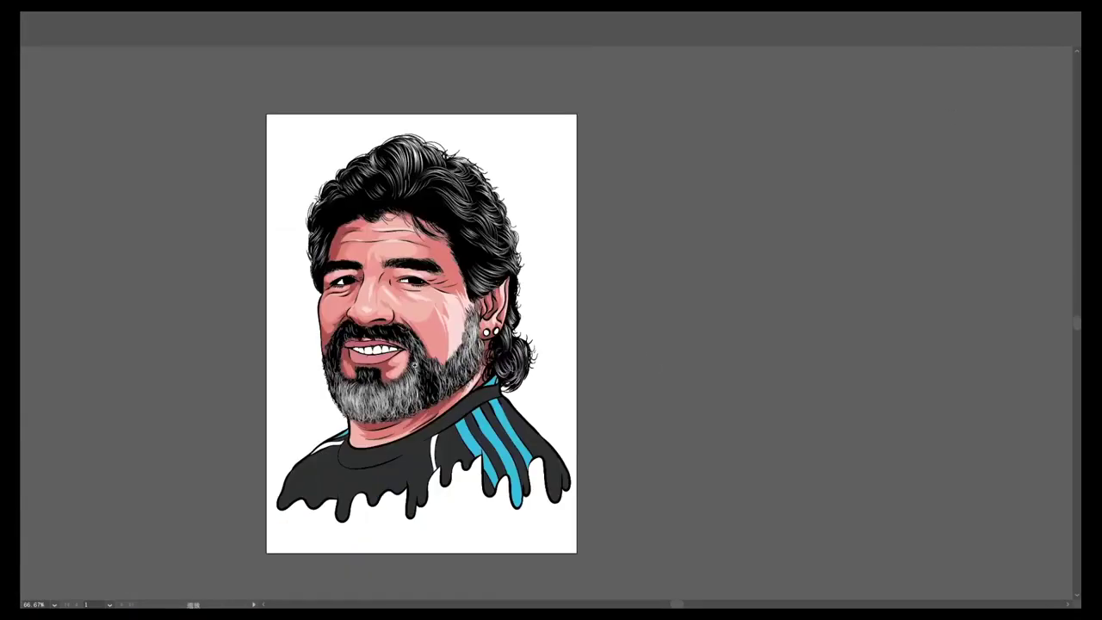
- Pencil a darker red shadow shape on the upper lip, covering its left corner and lower edge
{"action": "left_click", "coordinate": [351, 347]}
{"action": "left_click", "coordinate": [507, 327]}
{"action": "left_click_drag", "start_coordinate": [322, 272], "coordinate": [403, 299]}
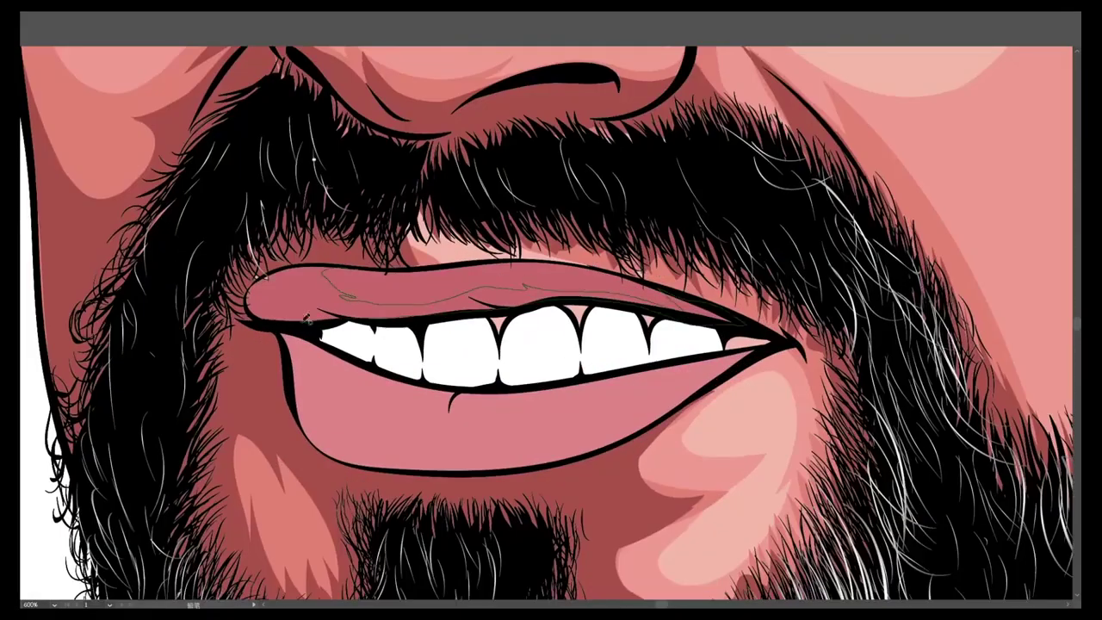
{"action": "key", "text": "ctrl+0"}
{"action": "left_click", "coordinate": [455, 388]}
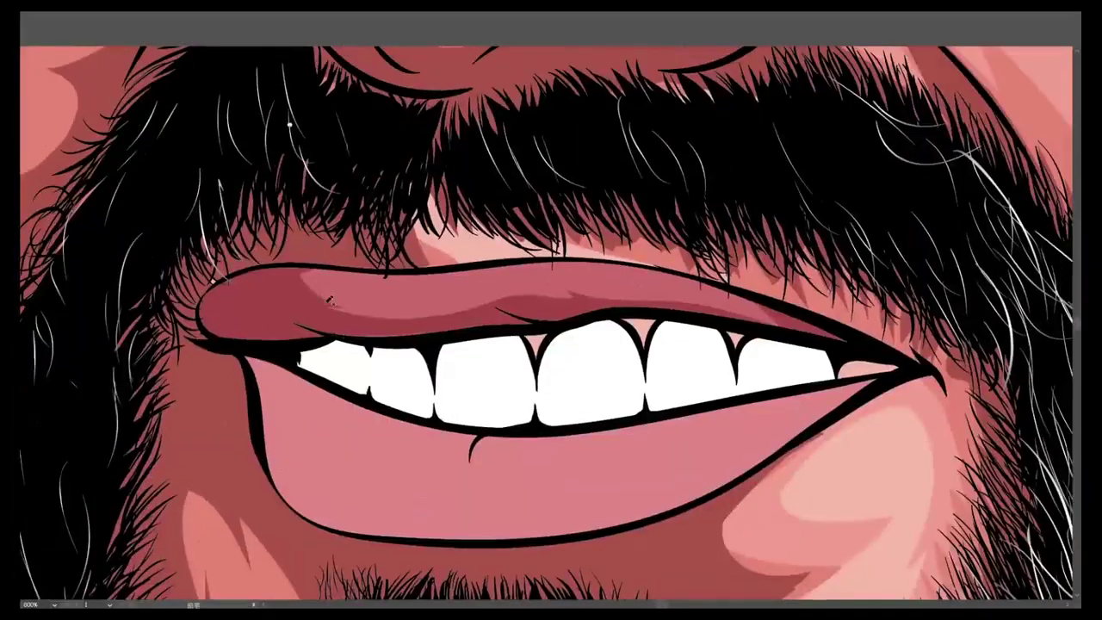
{"action": "left_click_drag", "start_coordinate": [682, 264], "coordinate": [585, 278]}
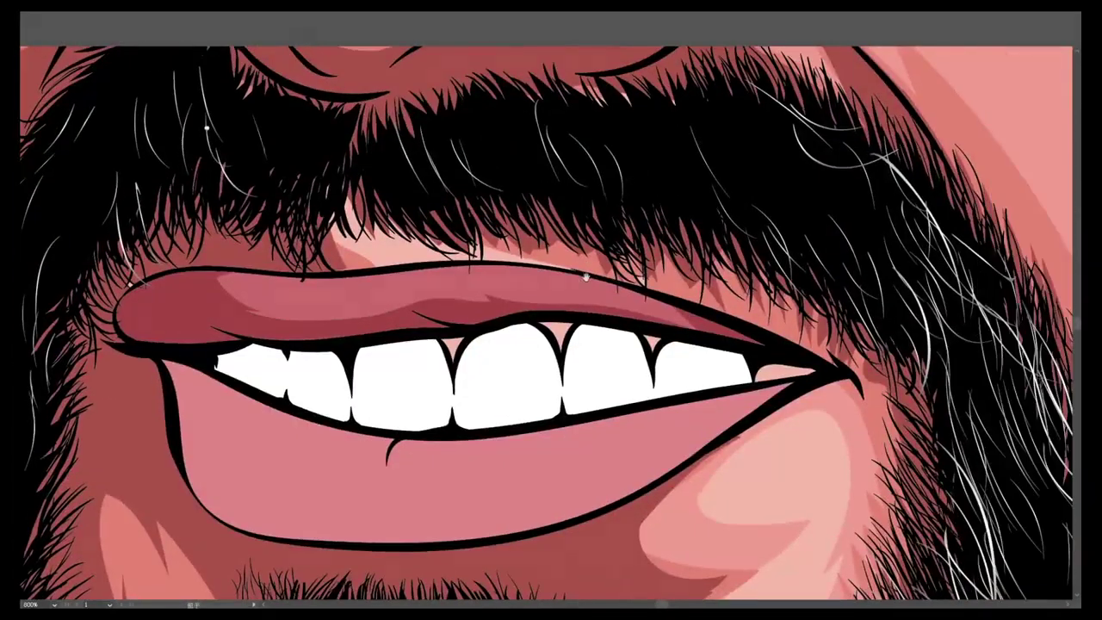
{"action": "left_click", "coordinate": [585, 277], "text": "alt"}
- Pencil a darker red shadow around the lower lip, leaving an elongated lighter pink area in its middle
{"action": "left_click", "coordinate": [680, 302]}
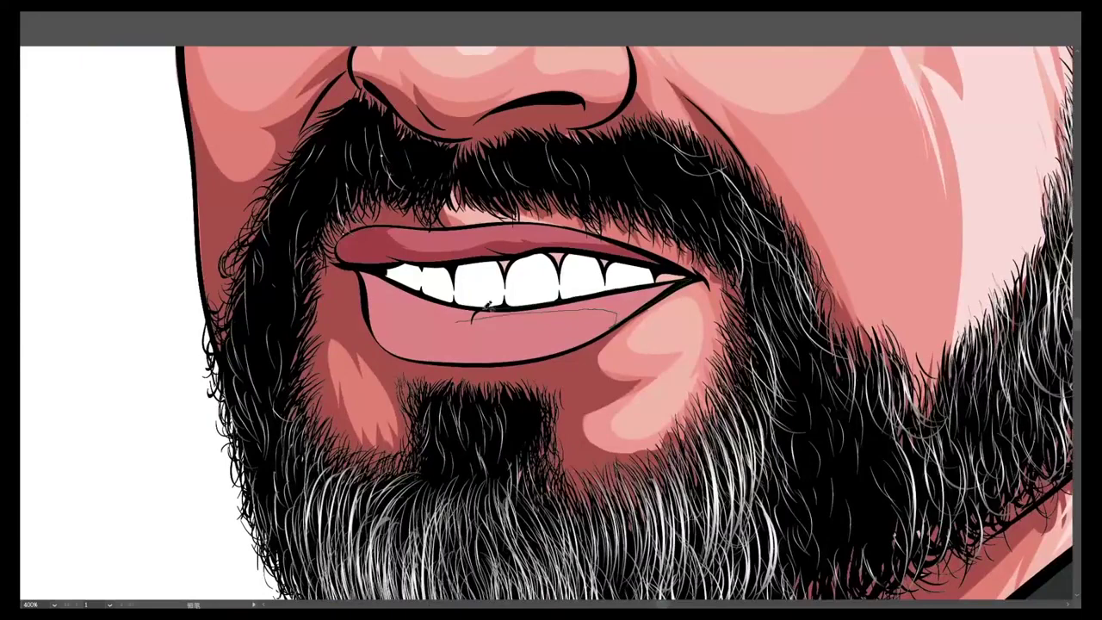
{"action": "mouse_move", "coordinate": [482, 314]}
{"action": "left_mouse_down"}
{"action": "mouse_move", "coordinate": [379, 328]}
{"action": "mouse_move", "coordinate": [405, 344]}
{"action": "mouse_move", "coordinate": [379, 340]}
{"action": "mouse_move", "coordinate": [427, 389]}
{"action": "left_mouse_up"}
{"action": "left_click", "coordinate": [485, 338]}
{"action": "key", "text": "ctrl+z"}
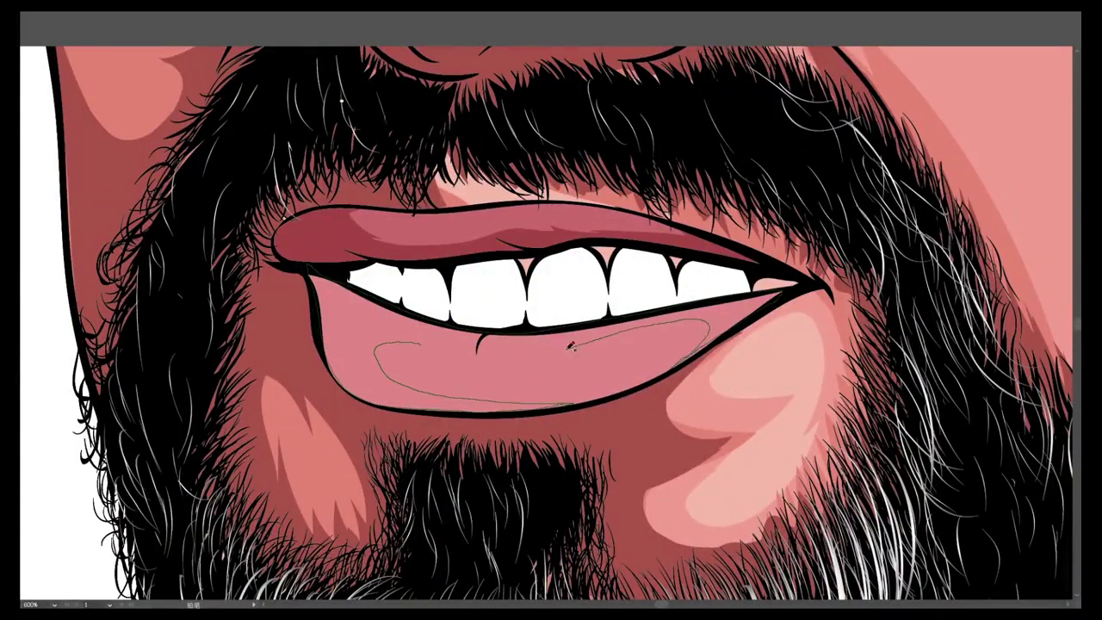
{"action": "left_click_drag", "start_coordinate": [570, 346], "coordinate": [387, 353]}
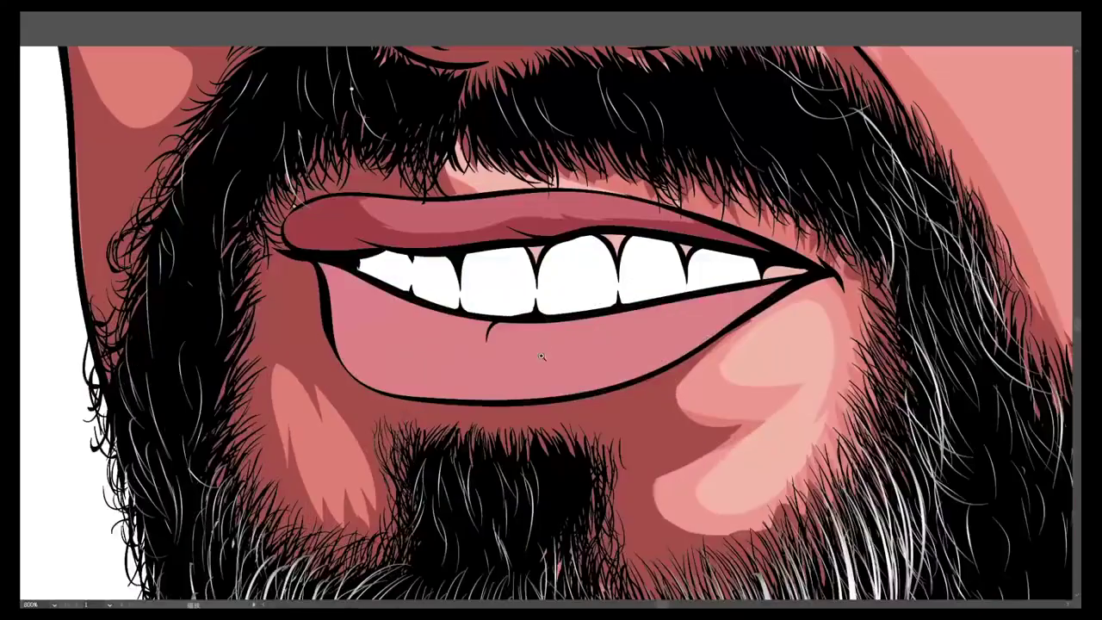
{"action": "left_click_drag", "start_coordinate": [438, 325], "coordinate": [441, 327]}
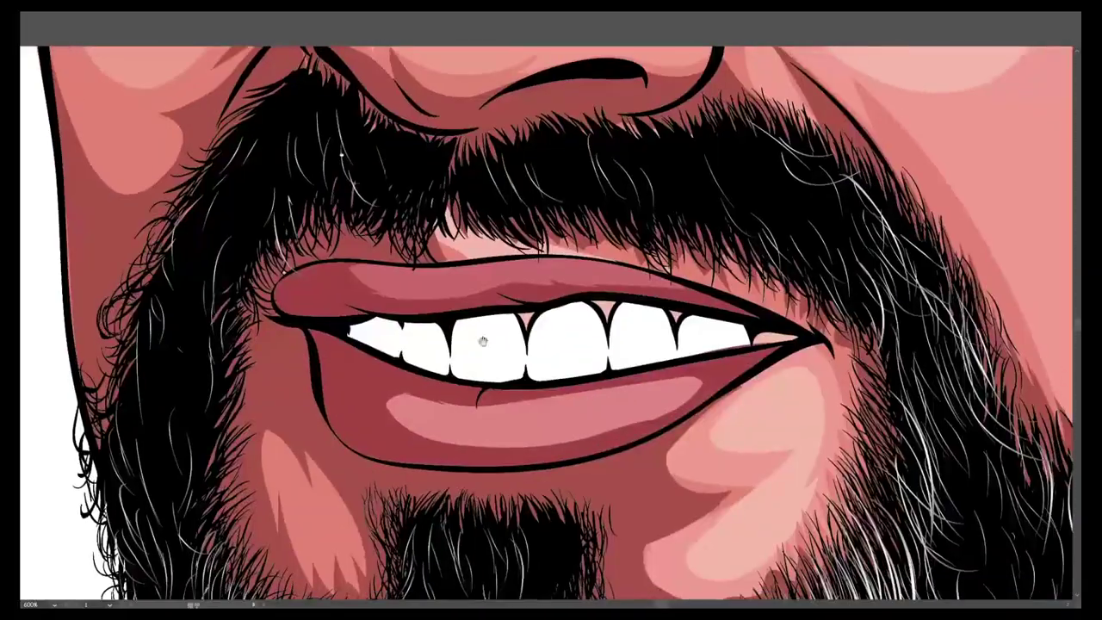
- Add a deeper maroon shadow layer to the corners and inner edges of the upper and lower lips
{"action": "key", "text": "ctrl+equal"}
{"action": "mouse_move", "coordinate": [159, 296]}
{"action": "left_mouse_down"}
{"action": "mouse_move", "coordinate": [292, 349]}
{"action": "mouse_move", "coordinate": [439, 340]}
{"action": "left_mouse_up"}
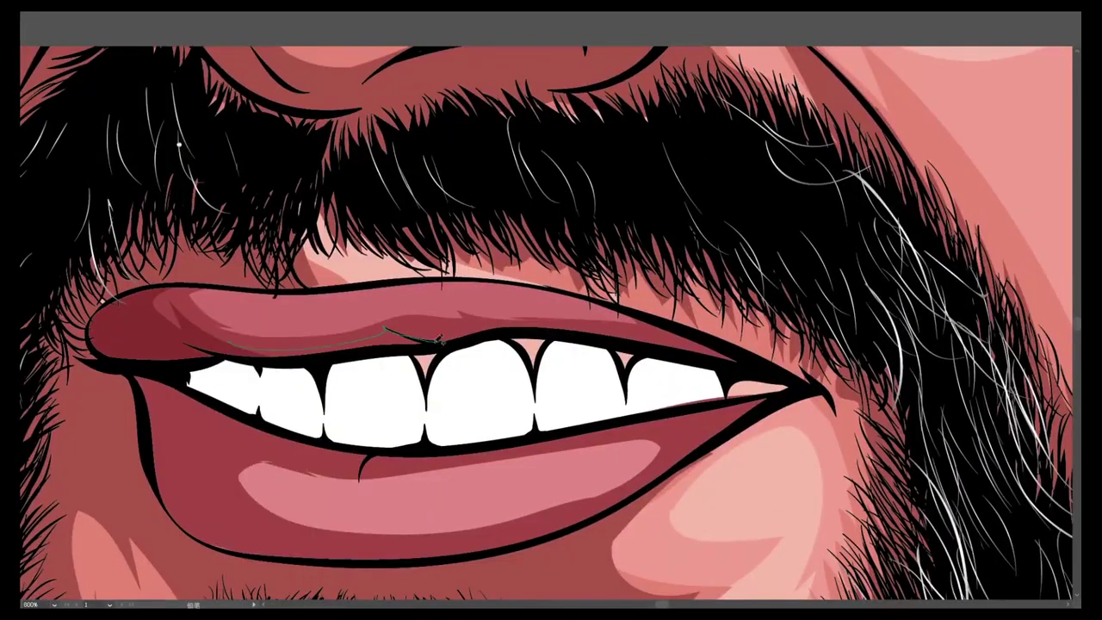
{"action": "left_click_drag", "start_coordinate": [689, 330], "coordinate": [756, 372]}
{"action": "key", "text": "ctrl+minus"}
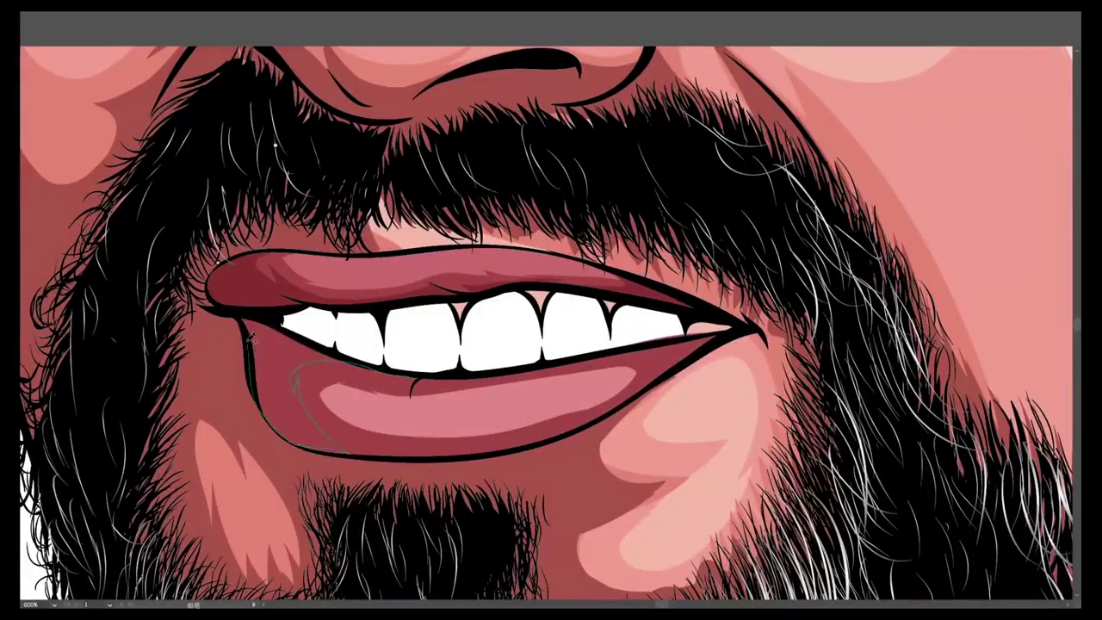
{"action": "key", "text": "ctrl+minus"}
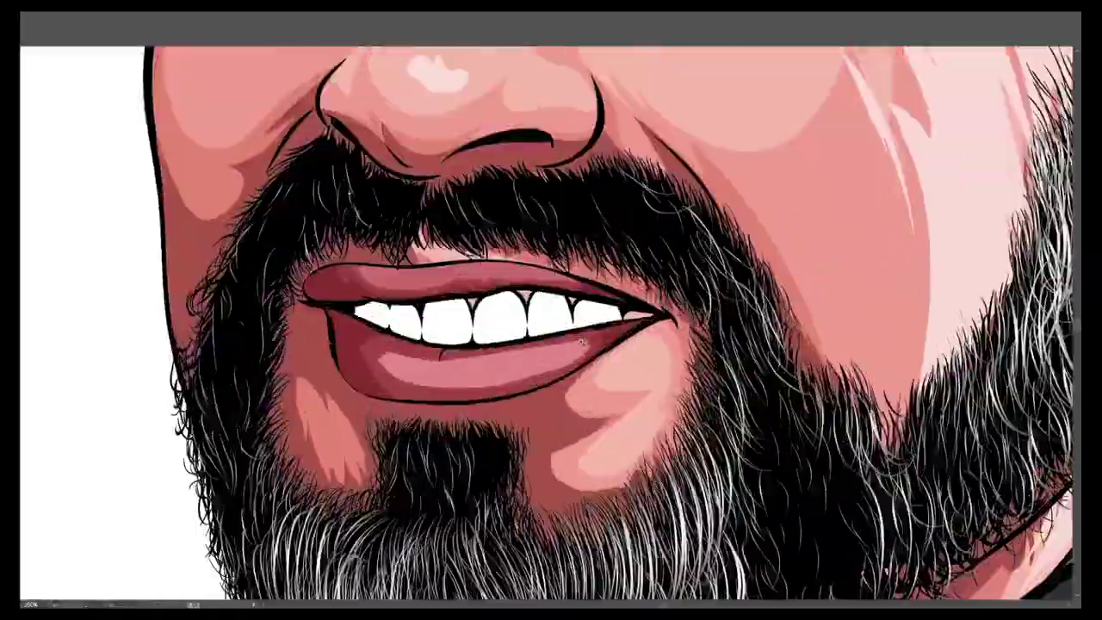
{"action": "key", "text": "ctrl+equal"}
{"action": "key", "text": "ctrl+d"}
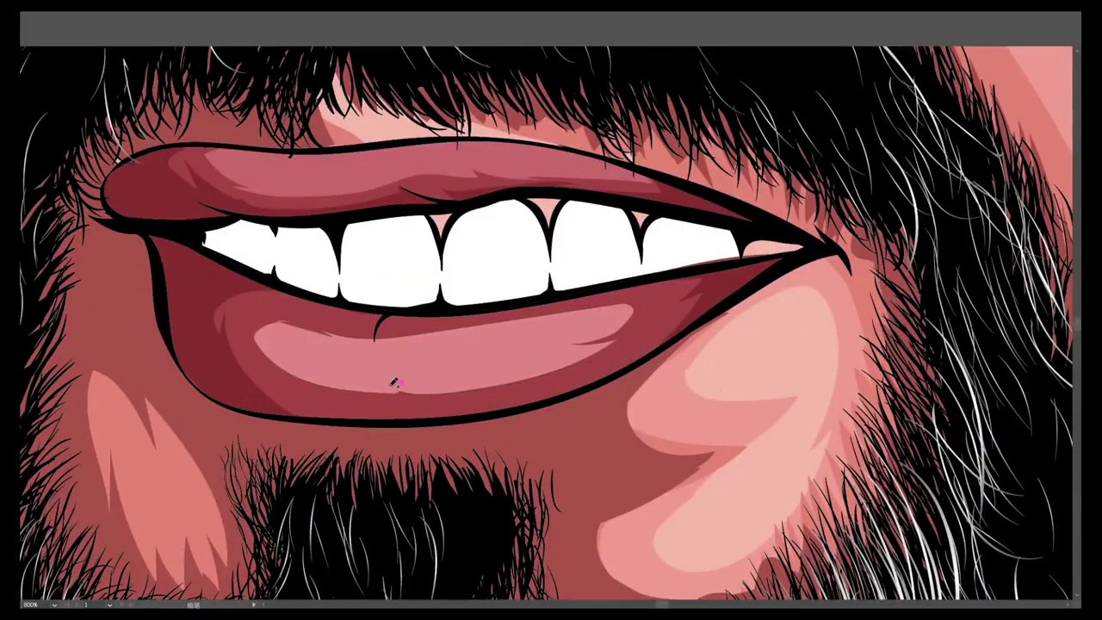
- Draw grey eyelash shadow shapes over the upper part of the whites in both eyes
{"action": "key", "text": "ctrl+0"}
{"action": "key", "text": "ctrl+equal"}
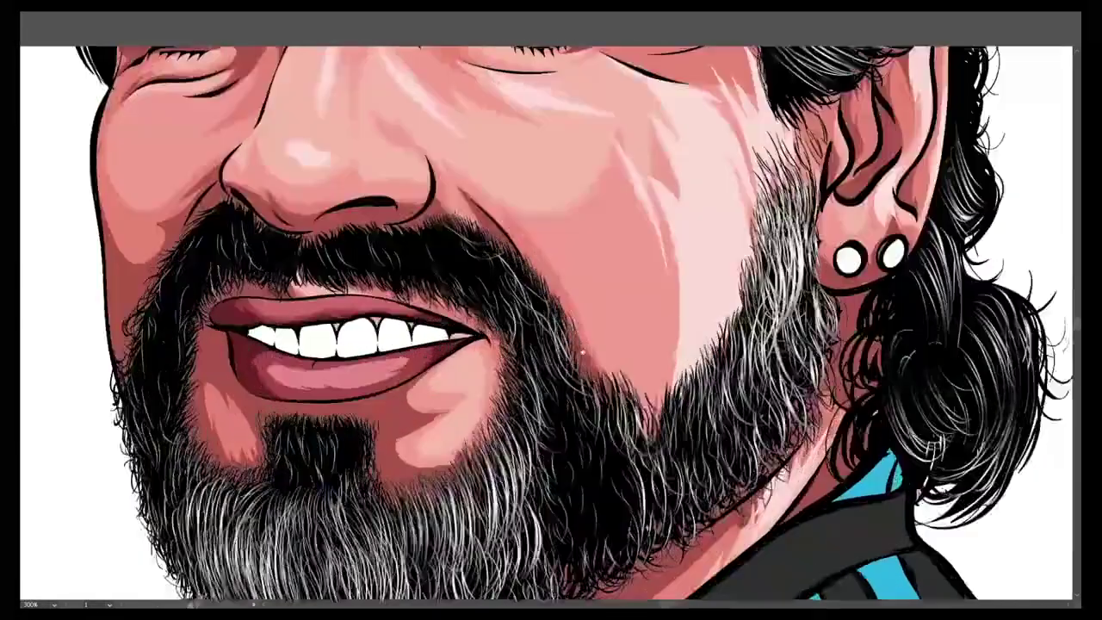
{"action": "key", "text": "ctrl+equal"}
{"action": "key", "text": "ctrl+equal"}
{"action": "key", "text": "ctrl+minus"}
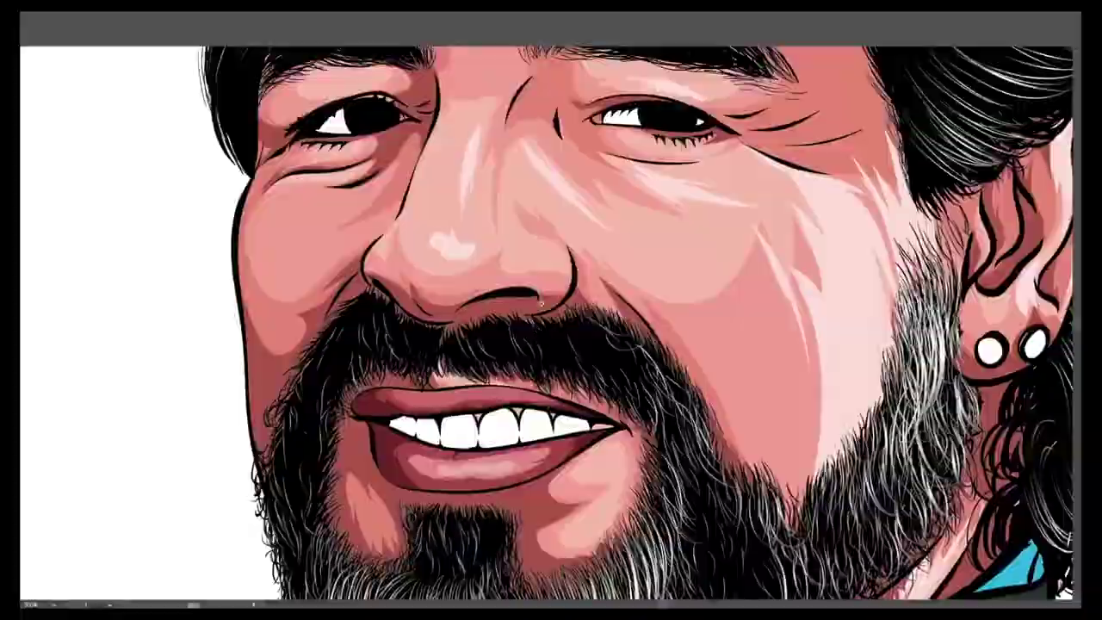
{"action": "left_click", "coordinate": [652, 337]}
{"action": "key", "text": "ctrl+minus"}
{"action": "left_click_drag", "start_coordinate": [652, 338], "coordinate": [349, 294]}
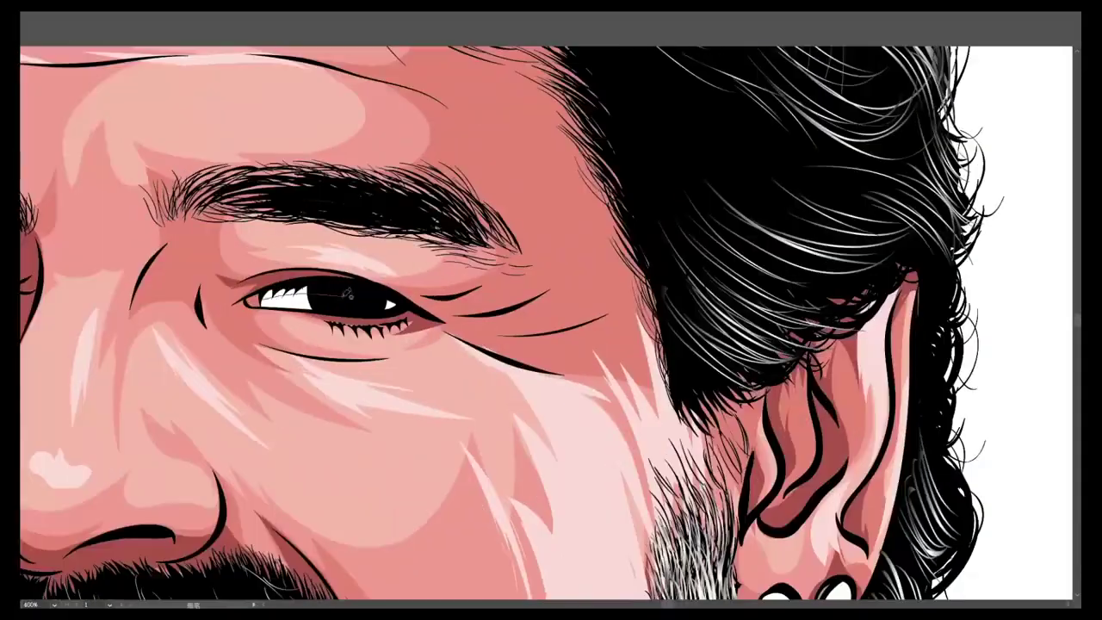
{"action": "key", "text": "ctrl+minus"}
{"action": "key", "text": "ctrl+minus"}
{"action": "key", "text": "ctrl+plus"}
{"action": "key", "text": "ctrl+plus"}
{"action": "key", "text": "ctrl+plus"}
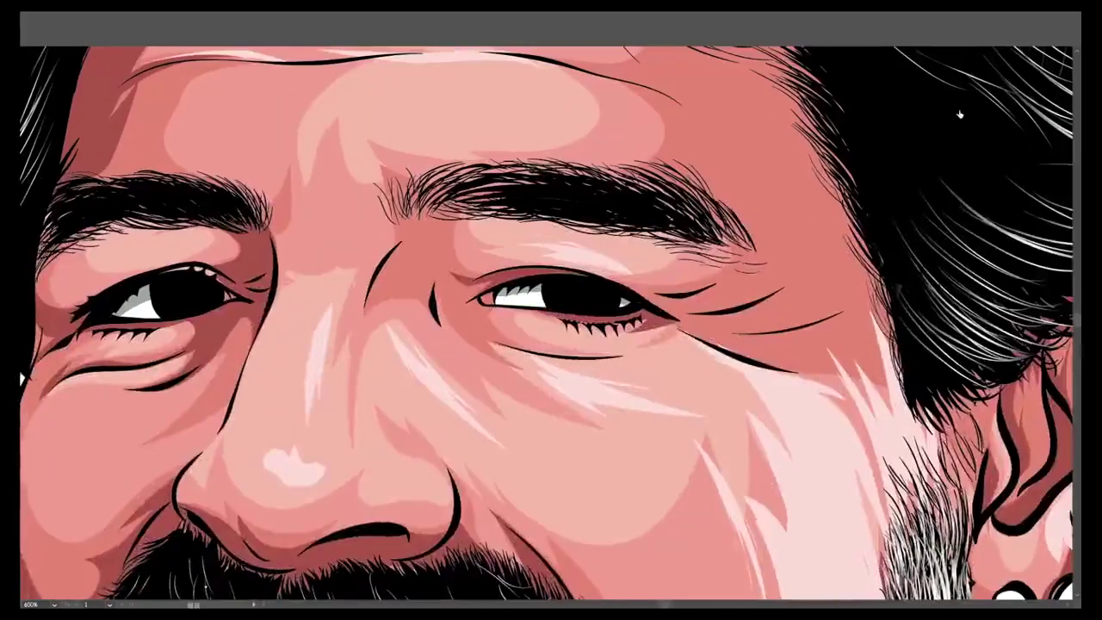
- Colour the irises dark brown, keeping the pupils and the jagged upper lash shadow black
{"action": "key", "text": "ctrl+0"}
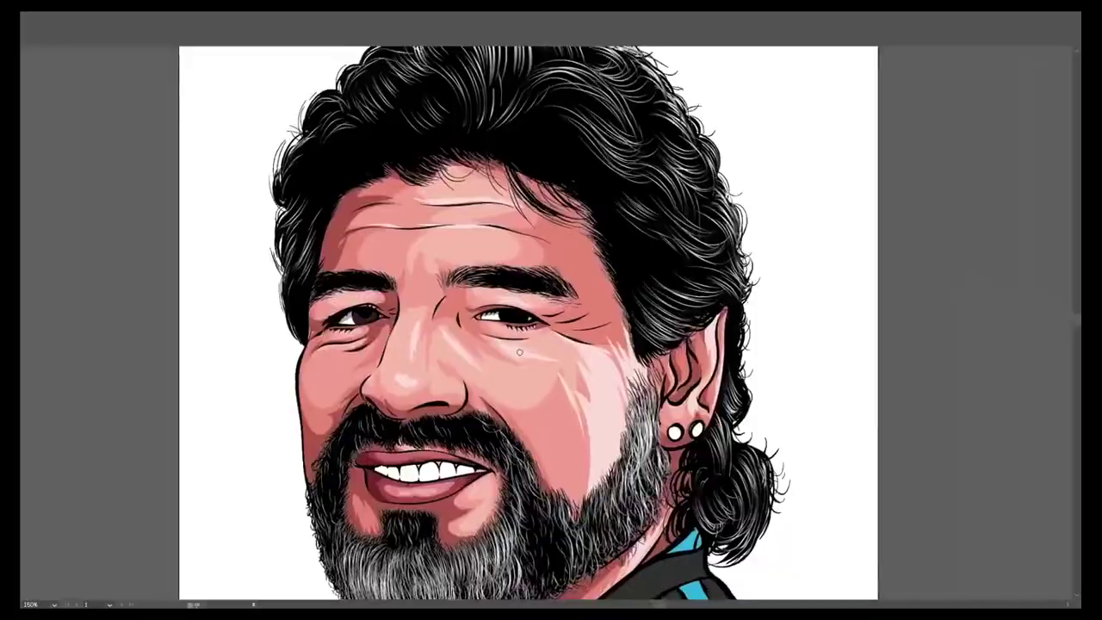
{"action": "key", "text": "ctrl+plus"}
{"action": "key", "text": "ctrl+plus"}
{"action": "key", "text": "ctrl+plus"}
{"action": "key", "text": "ctrl+plus"}
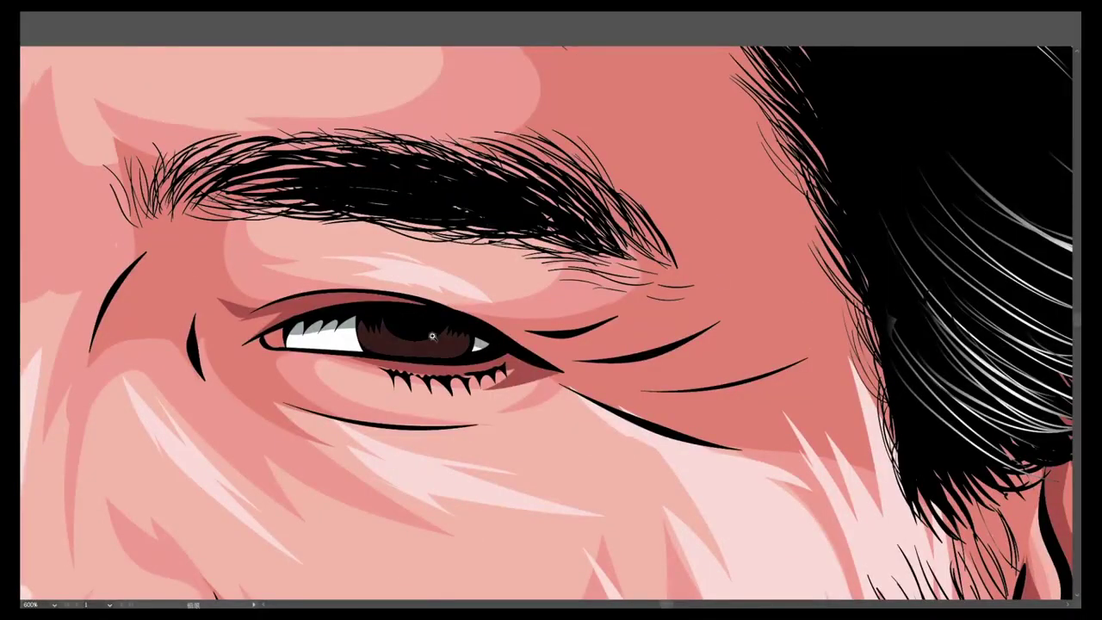
- Draw pale reflection highlights with jagged lower edges on the irises and pupils of both eyes
{"action": "key", "text": "ctrl+0"}
{"action": "key", "text": "ctrl+plus"}
{"action": "key", "text": "ctrl+plus"}
{"action": "key", "text": "ctrl+plus"}
{"action": "key", "text": "ctrl+plus"}
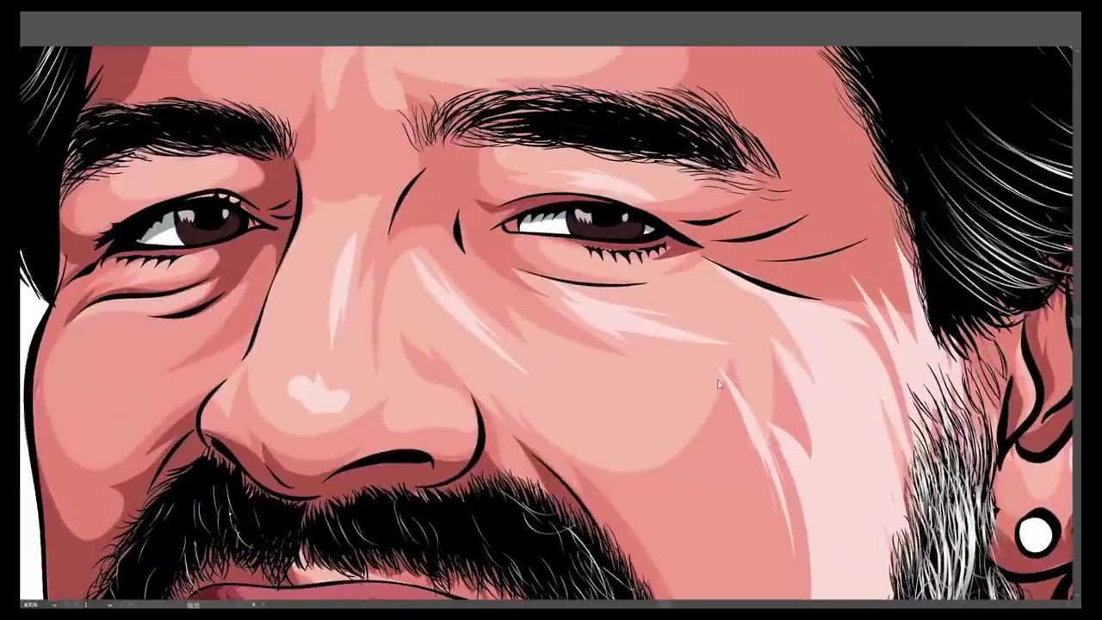
{"action": "key", "text": "ctrl+minus"}
{"action": "key", "text": "ctrl+minus"}
{"action": "key", "text": "ctrl+plus"}
{"action": "key", "text": "ctrl+plus"}
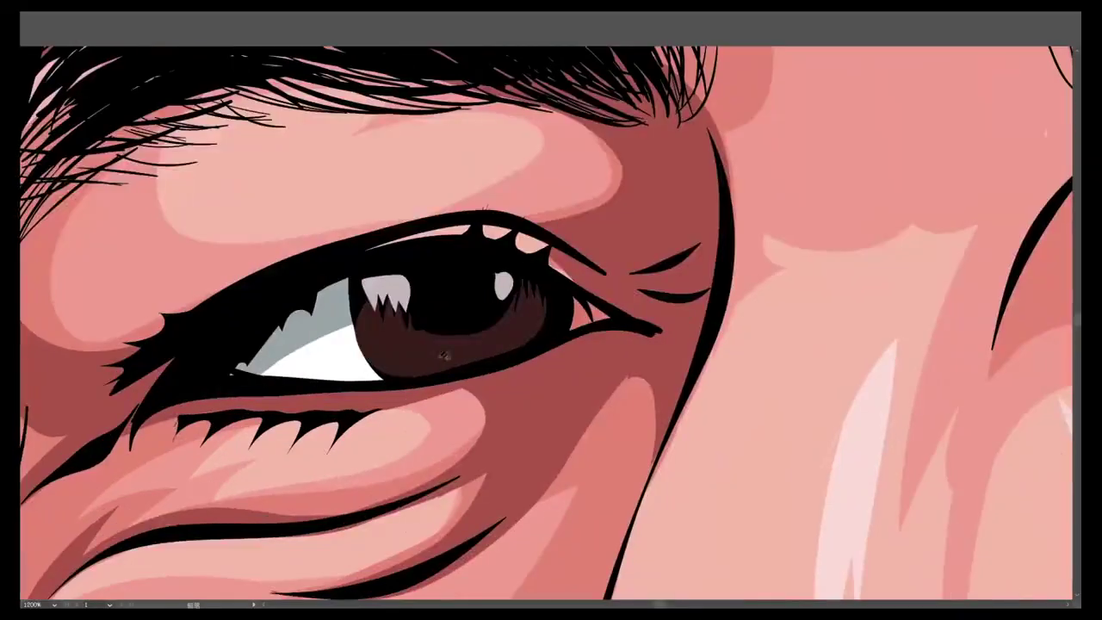
- Pencil near-black fold shadows on the shirt collar, the left shoulder and the panel beside the white stripe
{"action": "key", "text": "ctrl+0"}
{"action": "key", "text": "ctrl+1"}
{"action": "scroll", "coordinate": [526, 396], "scroll_direction": "down", "scroll_amount": 2}
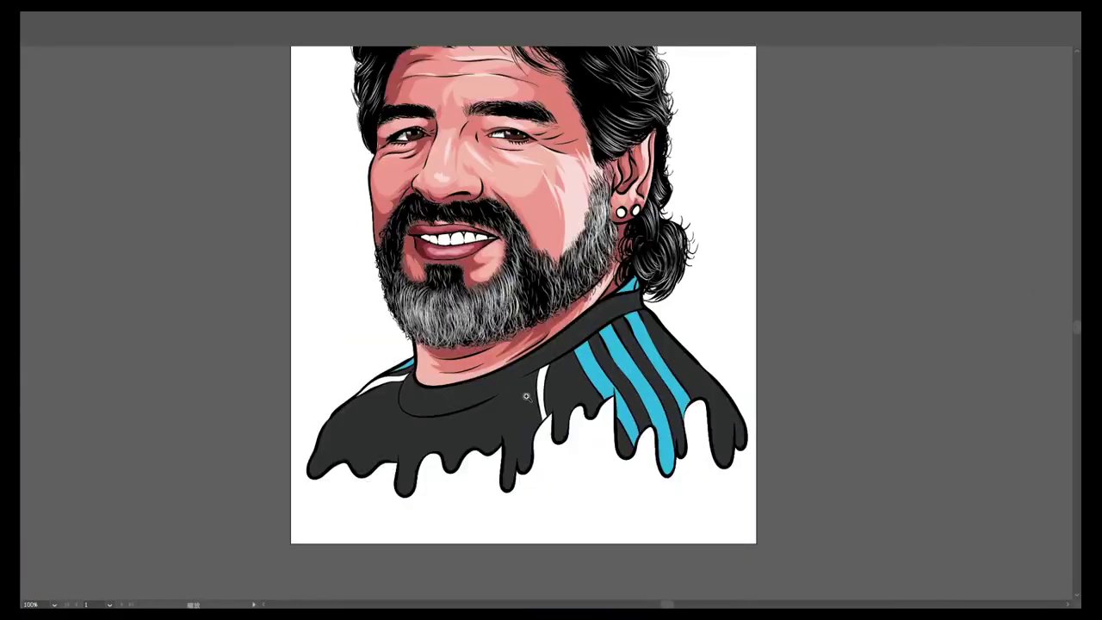
{"action": "key", "text": "ctrl+plus"}
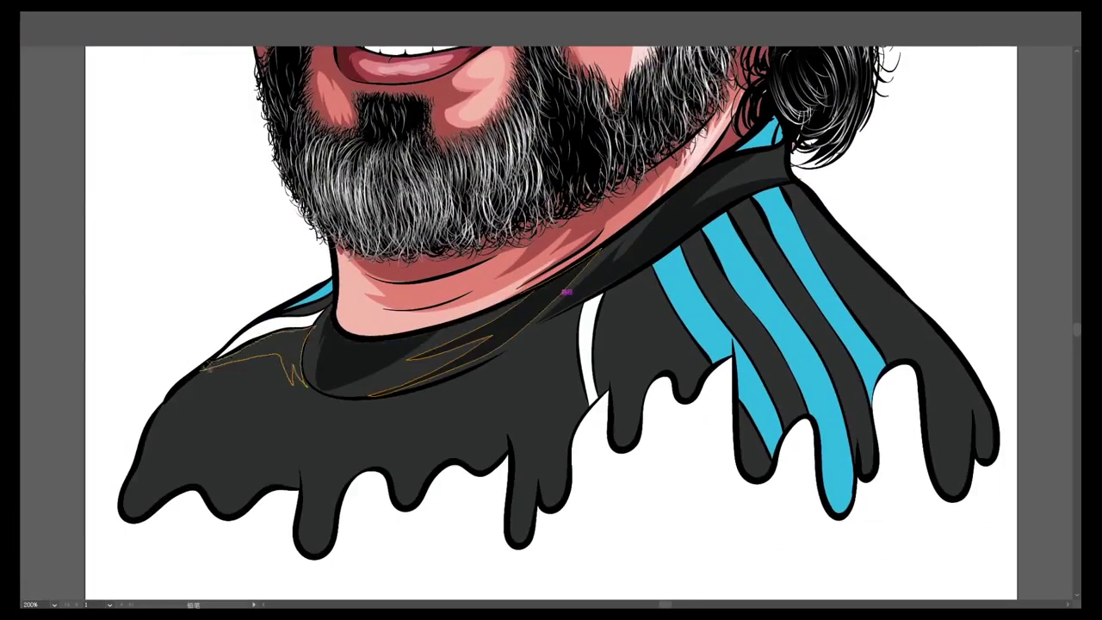
{"action": "scroll", "coordinate": [588, 204], "scroll_direction": "down", "scroll_amount": 2}
{"action": "scroll", "coordinate": [589, 202], "scroll_direction": "right", "scroll_amount": 3}
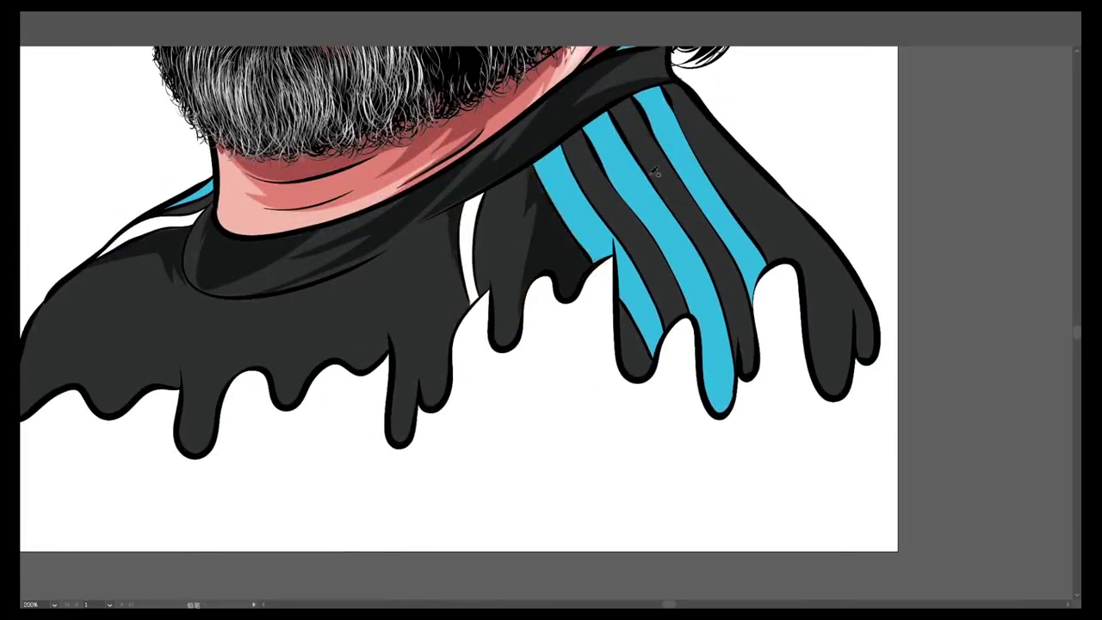
- Add near-black fold shadows to the dark bands between the blue stripes and to the shirt's left front and drips
{"action": "scroll", "coordinate": [655, 170], "scroll_direction": "right", "scroll_amount": 5}
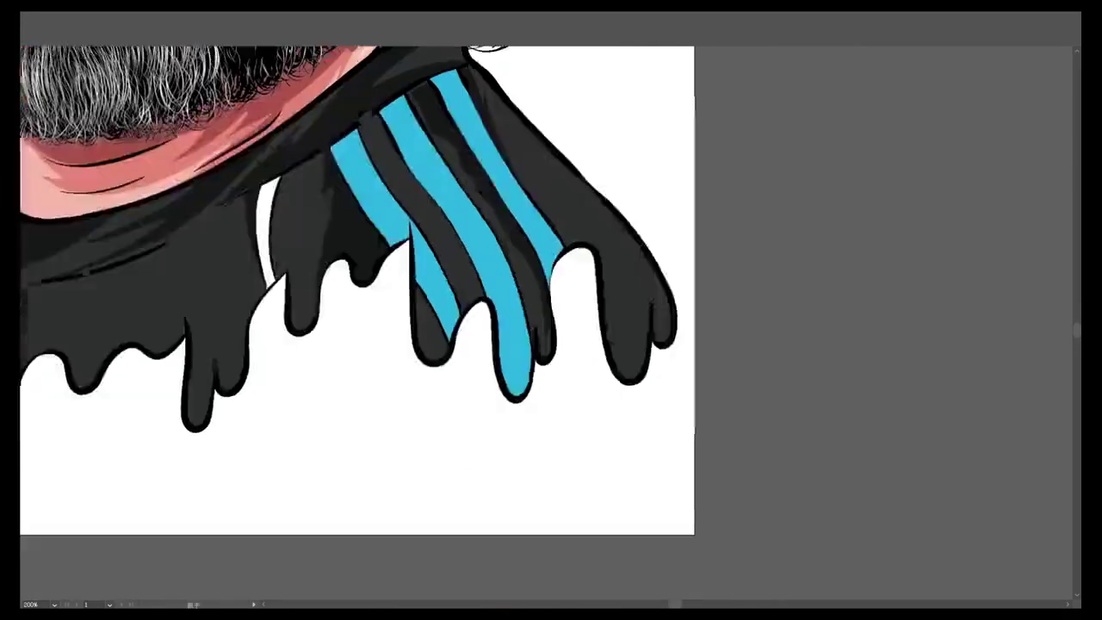
{"action": "scroll", "coordinate": [676, 246], "scroll_direction": "left", "scroll_amount": 8}
{"action": "scroll", "coordinate": [618, 209], "scroll_direction": "up", "scroll_amount": 2}
{"action": "scroll", "coordinate": [618, 210], "scroll_direction": "right", "scroll_amount": 1}
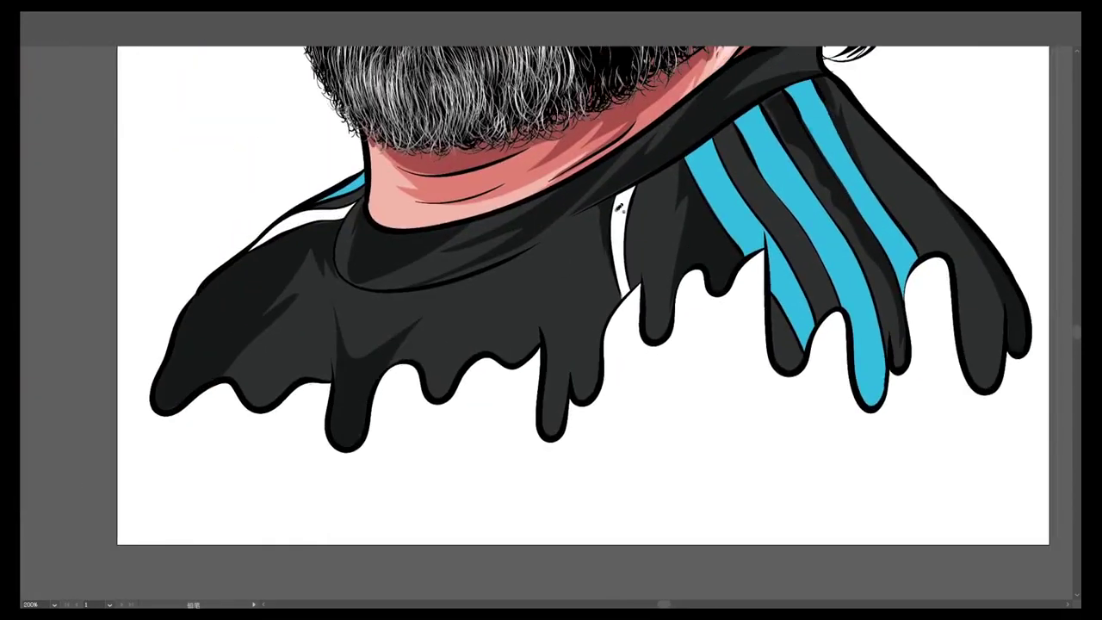
- Shade the shirt's right chest, the remaining dark stripe bands and the outer right shoulder with near-black fold shadows
{"action": "left_click_drag", "start_coordinate": [555, 437], "coordinate": [557, 435]}
{"action": "scroll", "coordinate": [592, 366], "scroll_direction": "down", "scroll_amount": 2}
{"action": "scroll", "coordinate": [434, 263], "scroll_direction": "up", "scroll_amount": 1}
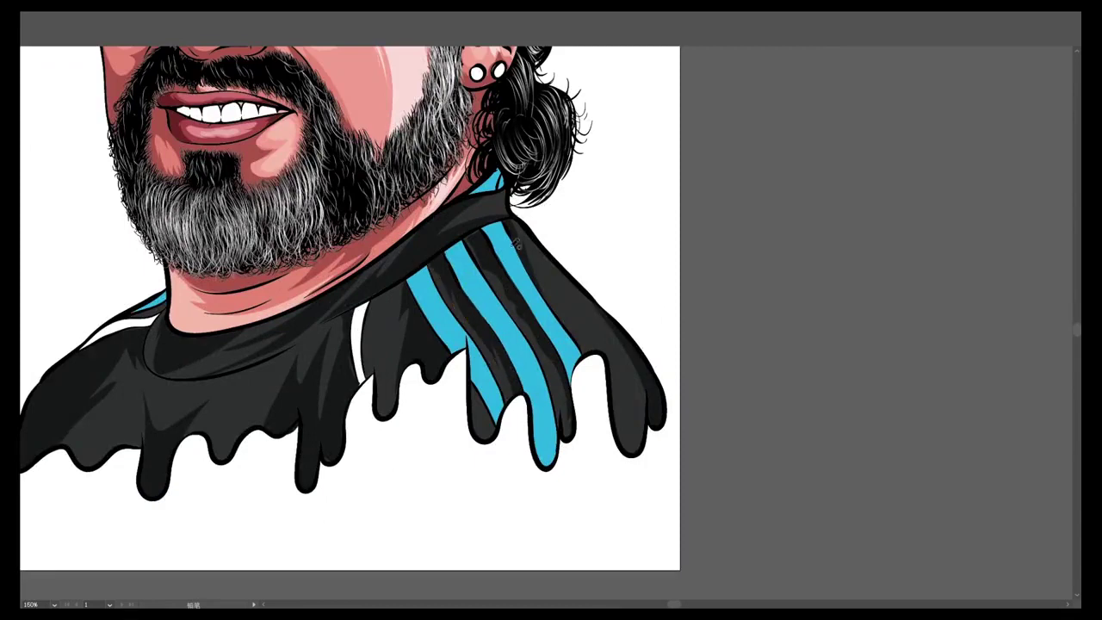
{"action": "left_click_drag", "start_coordinate": [562, 297], "coordinate": [562, 297]}
{"action": "scroll", "coordinate": [562, 297], "scroll_direction": "down", "scroll_amount": 2}
{"action": "scroll", "coordinate": [694, 298], "scroll_direction": "up", "scroll_amount": 2}
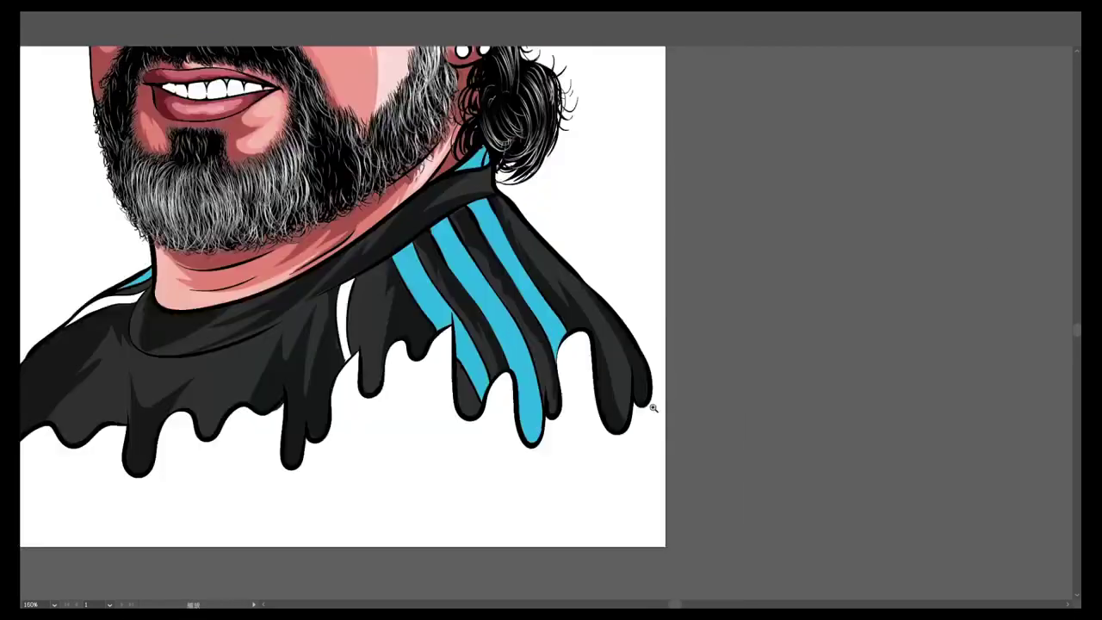
- Draw darker teal fold shadows along the blue stripes of the shirt and its collar
{"action": "left_click_drag", "start_coordinate": [609, 484], "coordinate": [610, 484]}
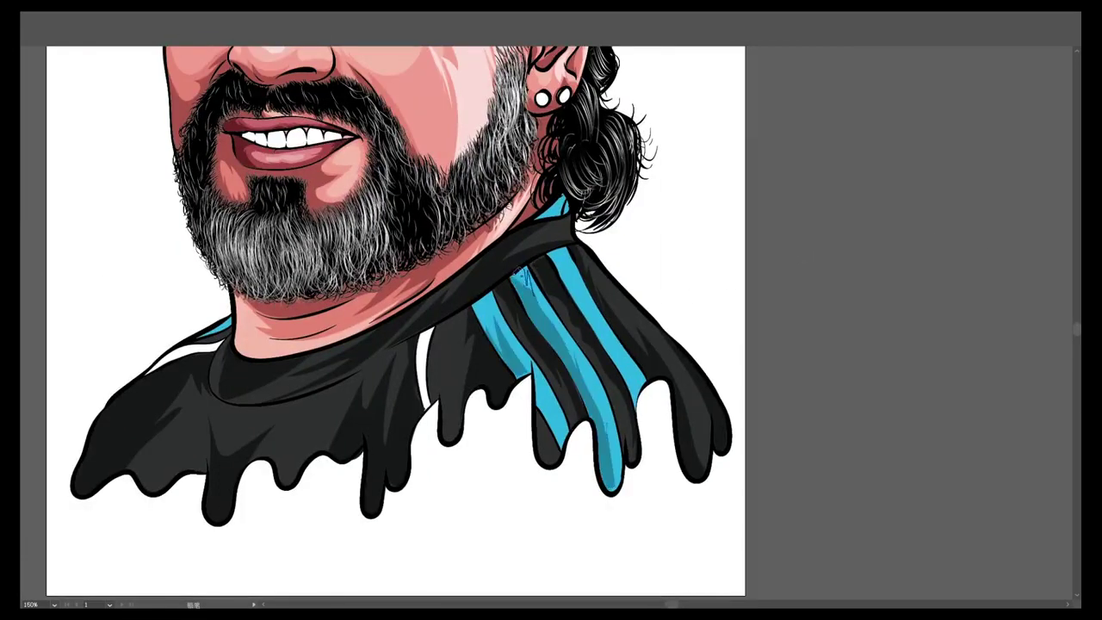
{"action": "scroll", "coordinate": [620, 169], "scroll_direction": "down", "scroll_amount": 2}
{"action": "scroll", "coordinate": [445, 345], "scroll_direction": "up", "scroll_amount": 2}
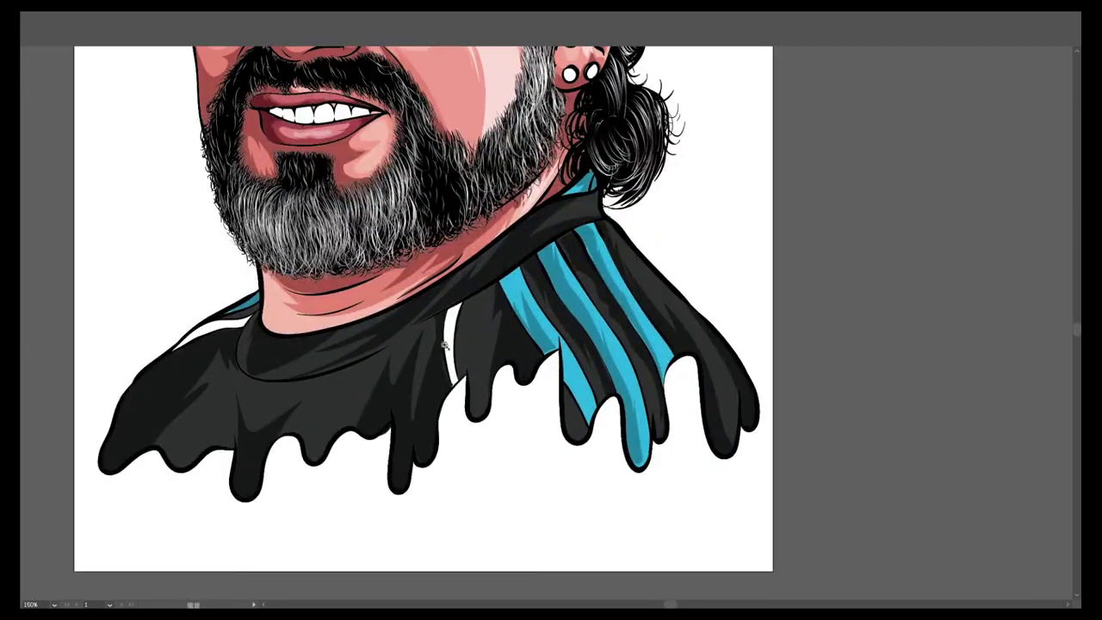